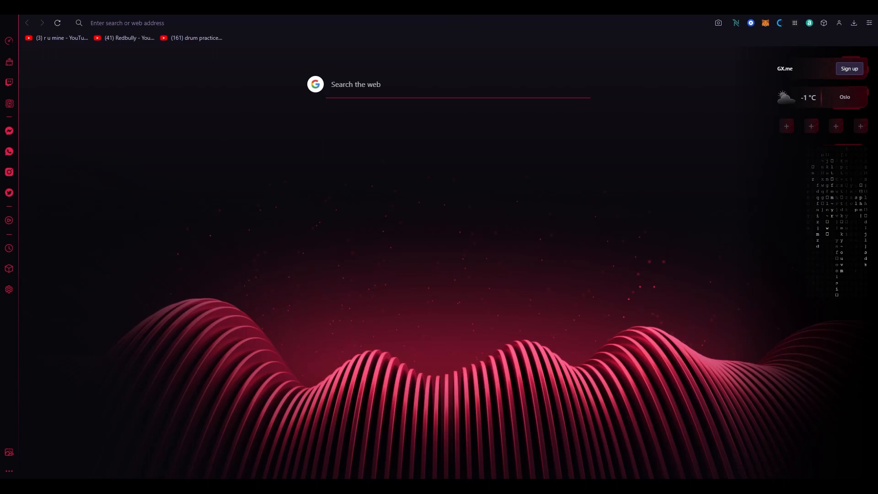
Step: Go to websiteworldmedia.com/wix in the Opera GX address bar
type("we")
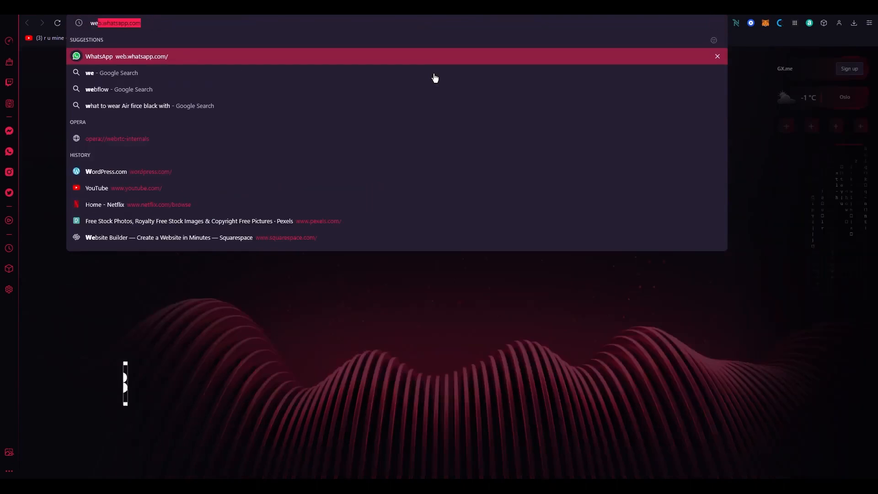
type("bsitewor")
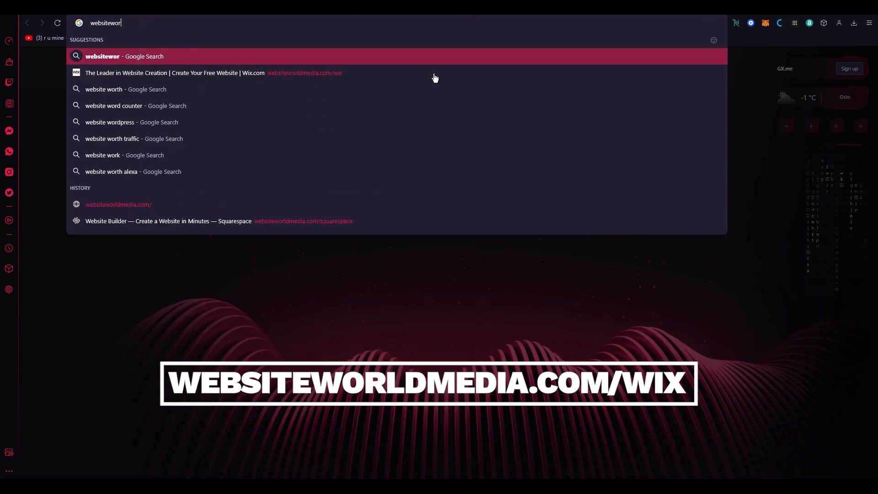
type("ldmedia.com")
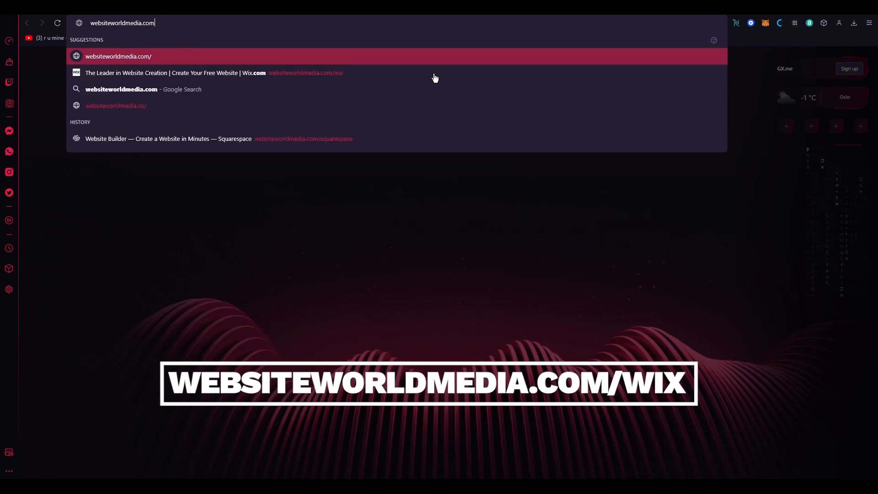
type("/wix")
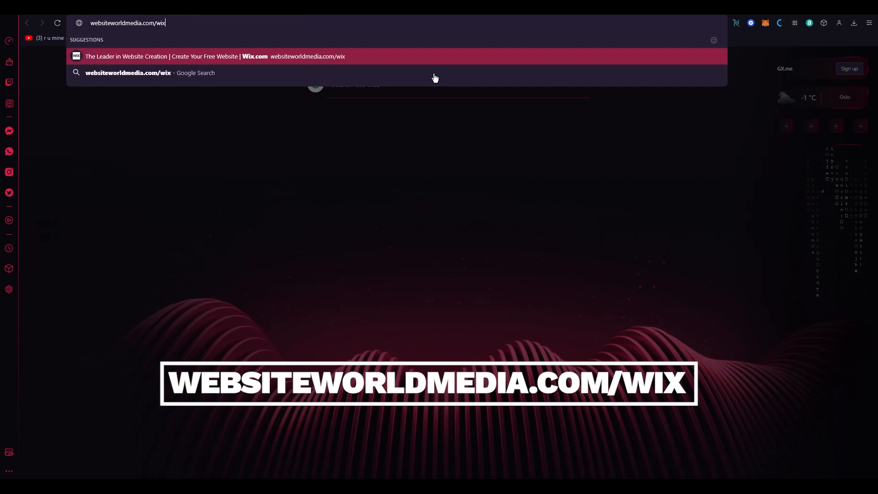
key("Return")
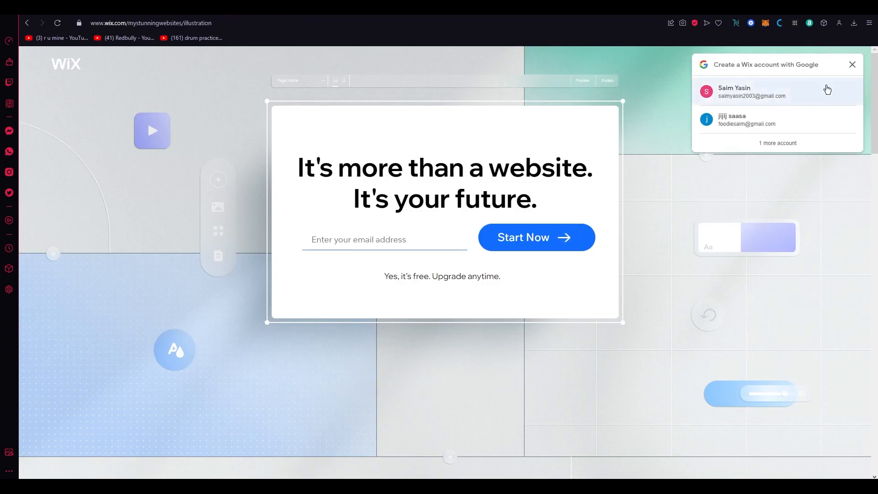
Step: Dismiss the Google prompt, paste the copied TempMail address into Wix's Email field, and continue with email
left_click(852, 65)
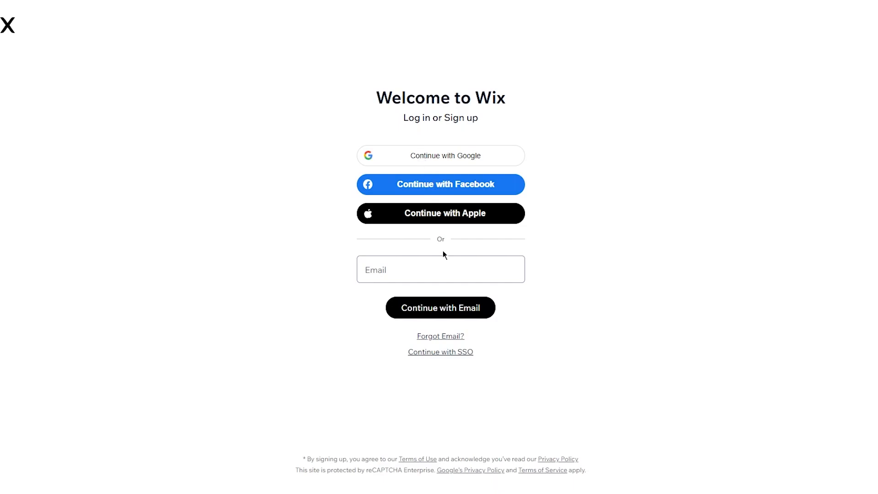
left_click(413, 272)
left_click(253, 190)
left_click(426, 273)
left_click(199, 160)
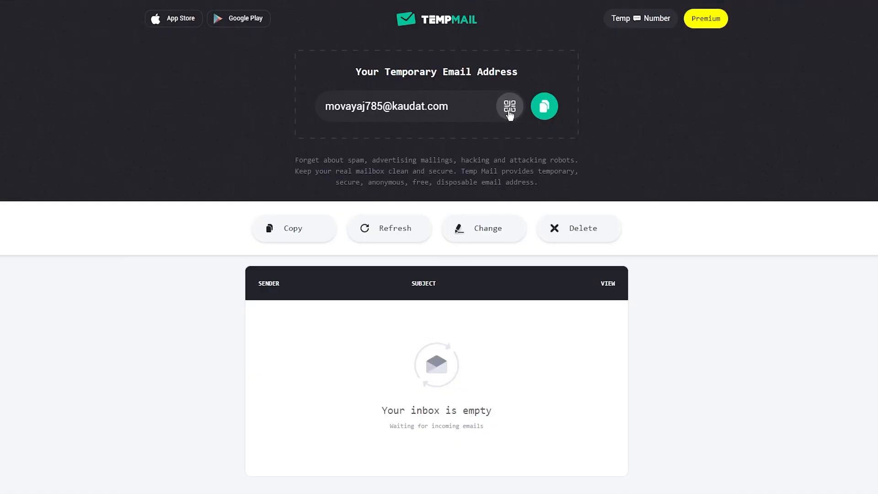
left_click(544, 109)
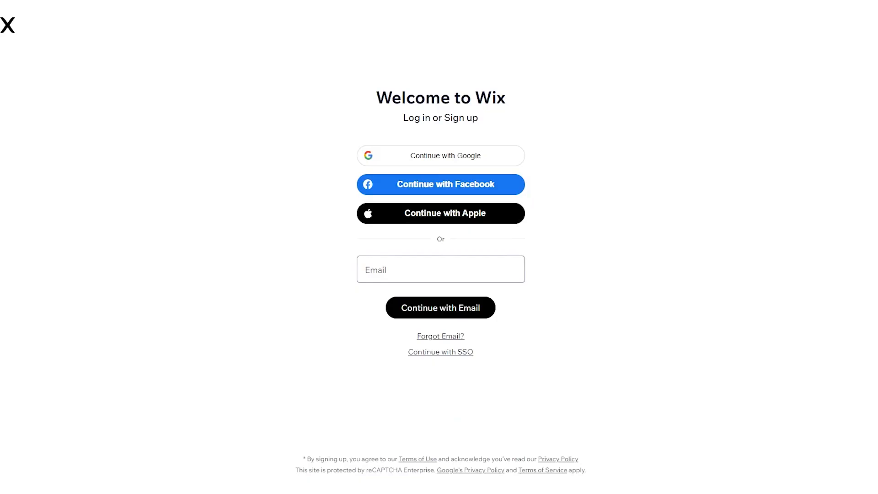
left_click(436, 268)
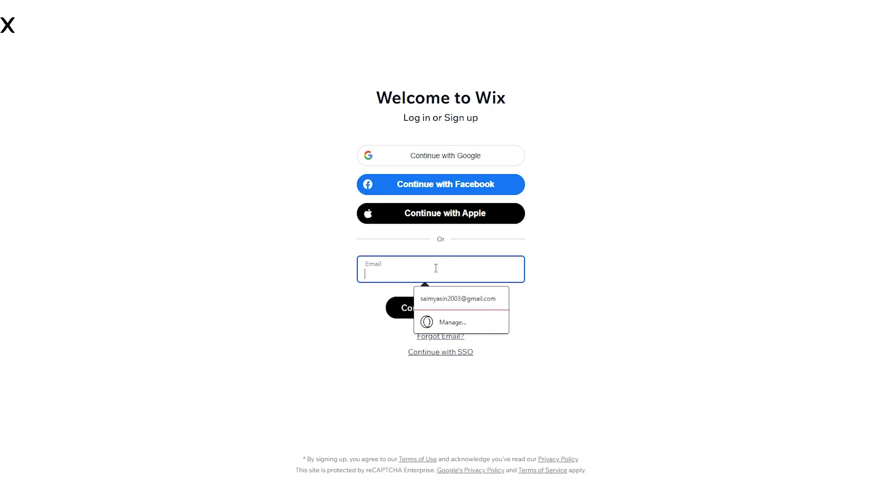
key("ctrl+v")
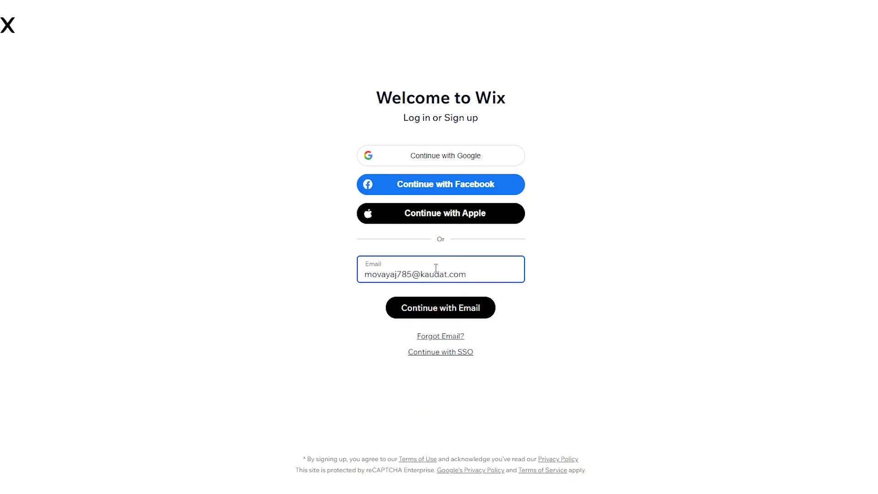
left_click(440, 317)
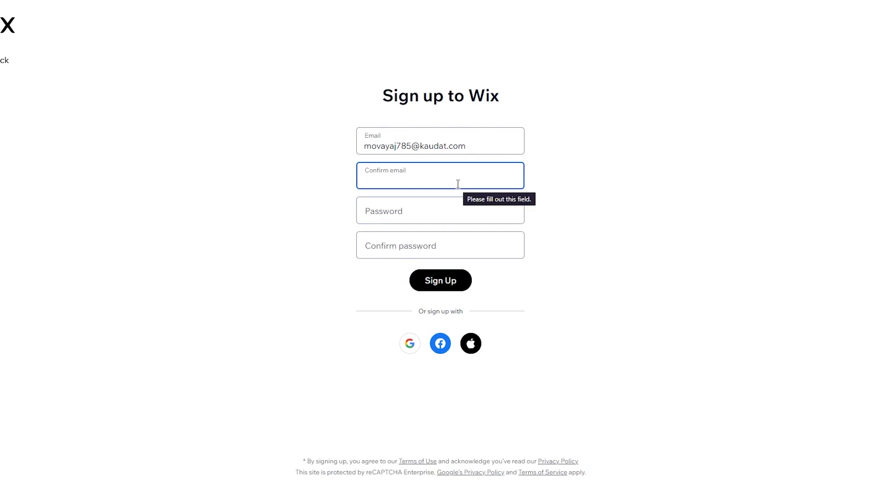
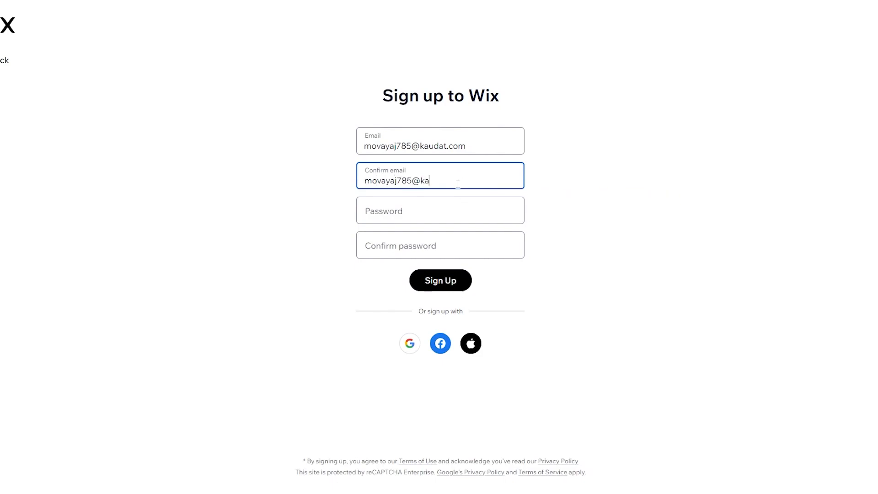
Step: Confirm the email address, enter and confirm the account password, and submit the sign-up form
left_click(408, 202)
type("•••••")
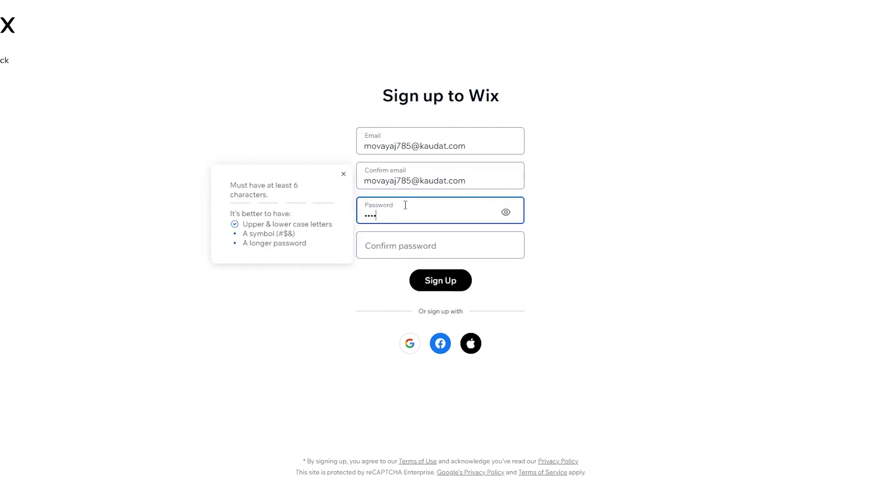
type("••••")
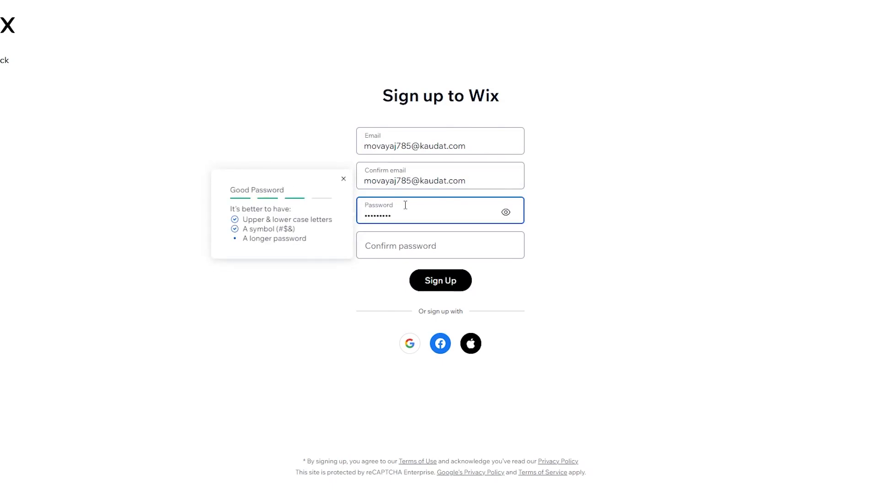
left_click(384, 246)
type("•••••••••")
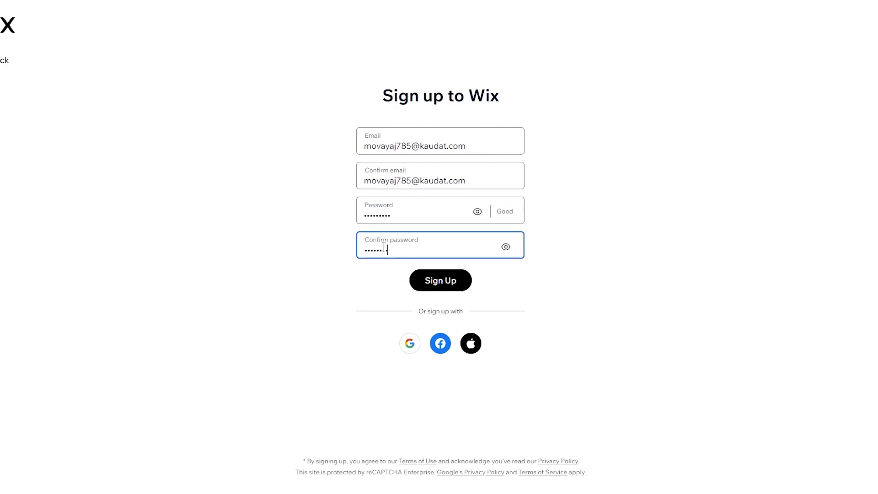
left_click(457, 280)
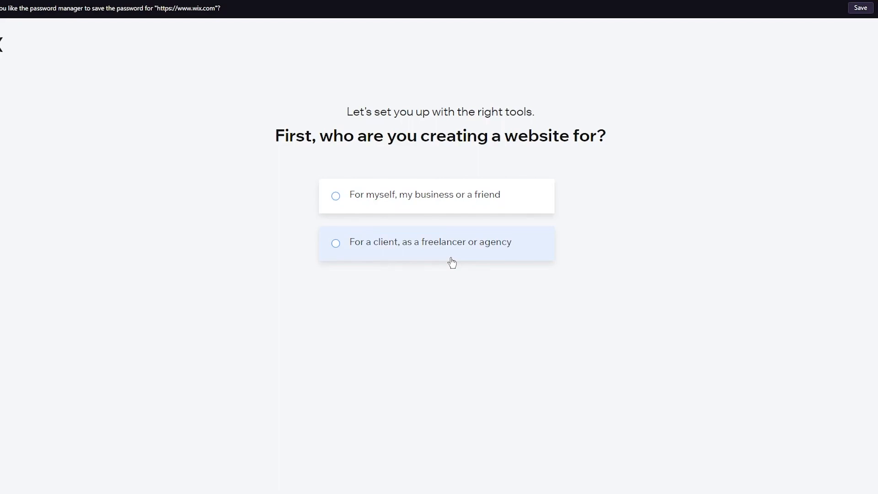
Step: Choose 'For myself, my business or a friend' as who the site is for
left_click(466, 188)
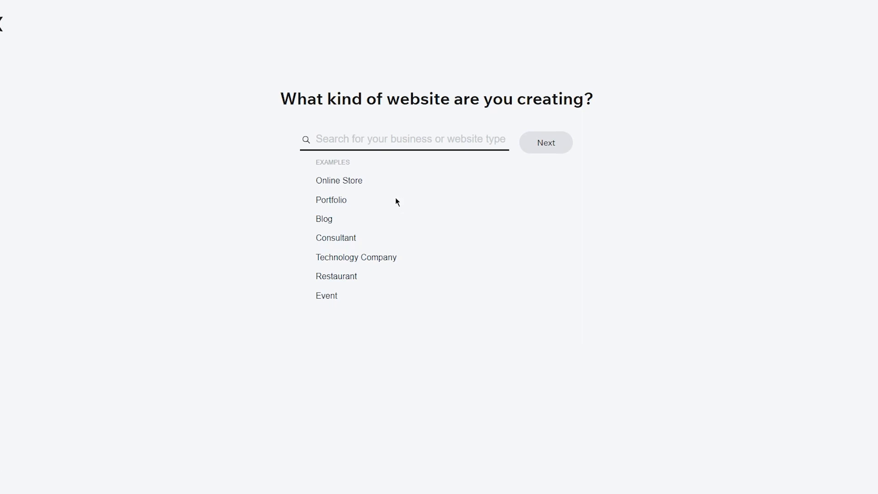
Step: Pick Business as the website type and name the business 'ewerw'
left_click(386, 149)
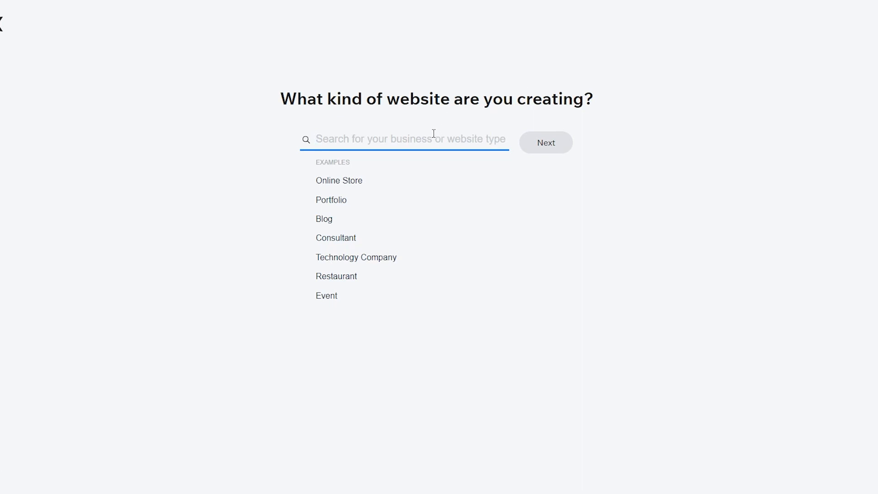
type("business")
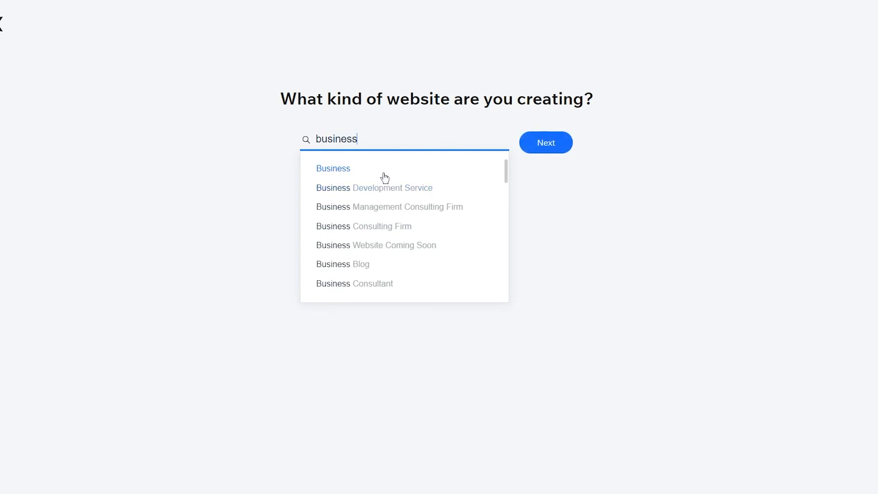
left_click(384, 173)
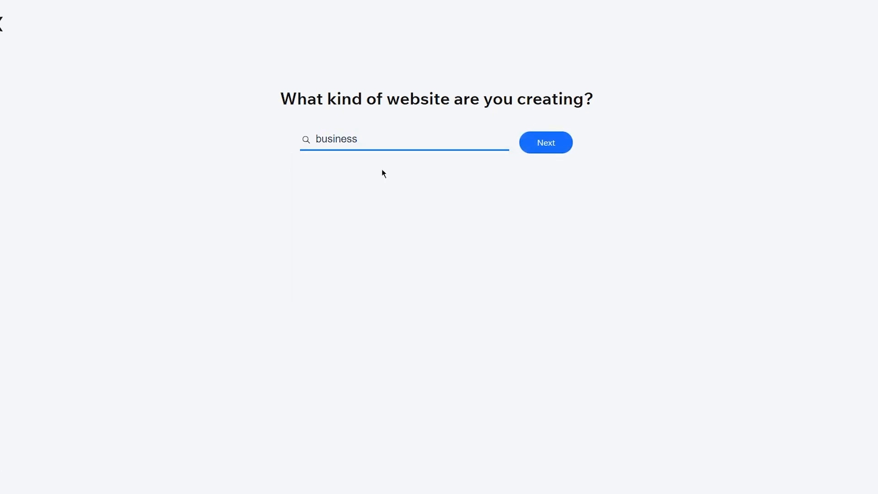
left_click(558, 143)
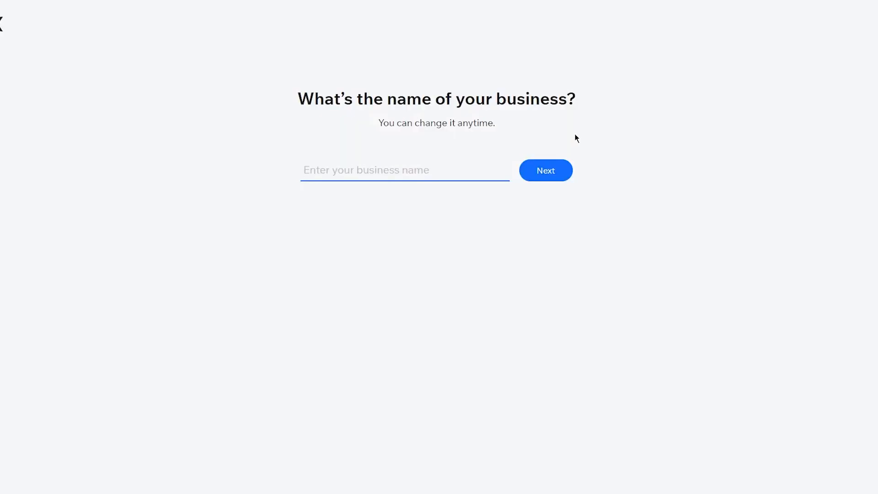
type("ewerw")
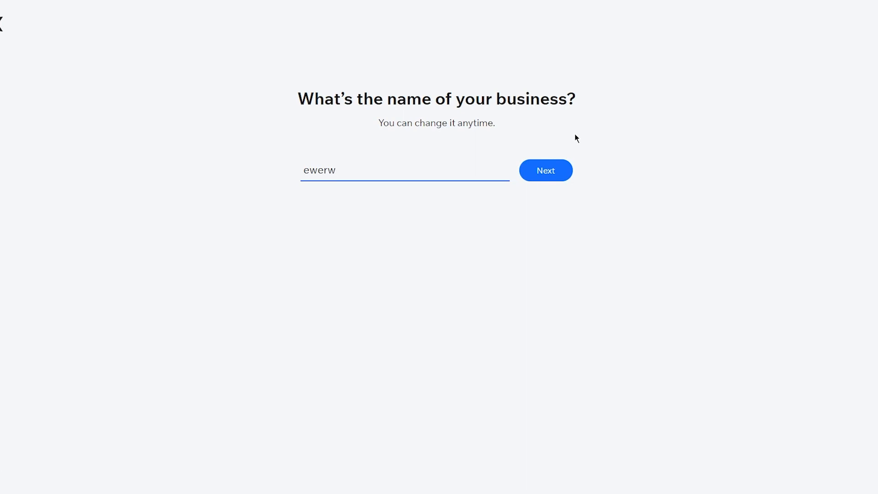
left_click(534, 182)
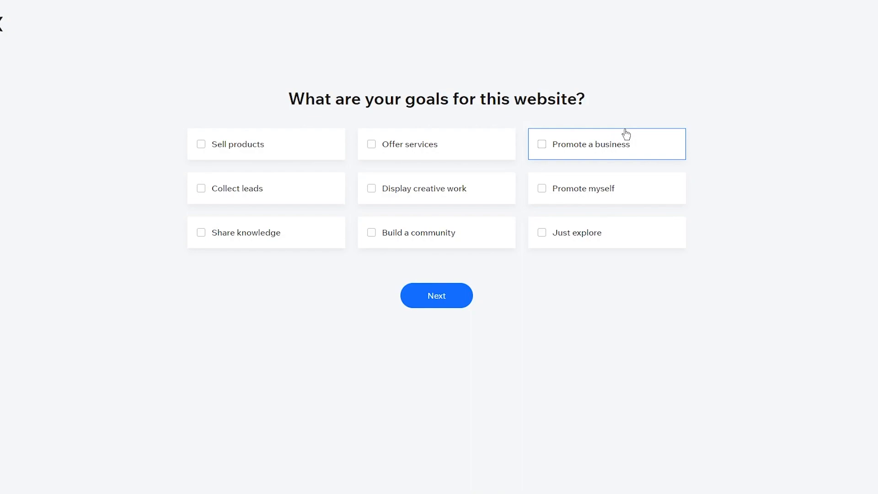
Step: Select Promote a business, Collect leads, Display creative work and Promote myself as site goals
left_click(423, 143)
left_click(249, 160)
left_click(286, 151)
left_click(371, 145)
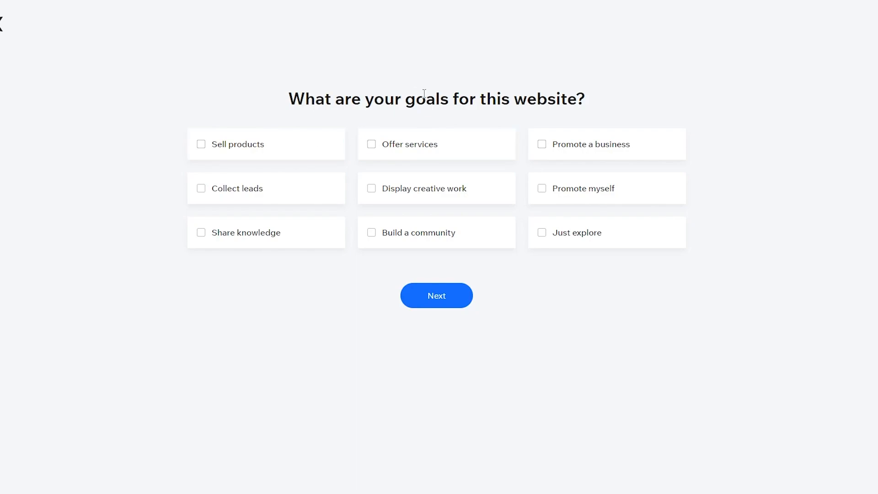
left_click(645, 134)
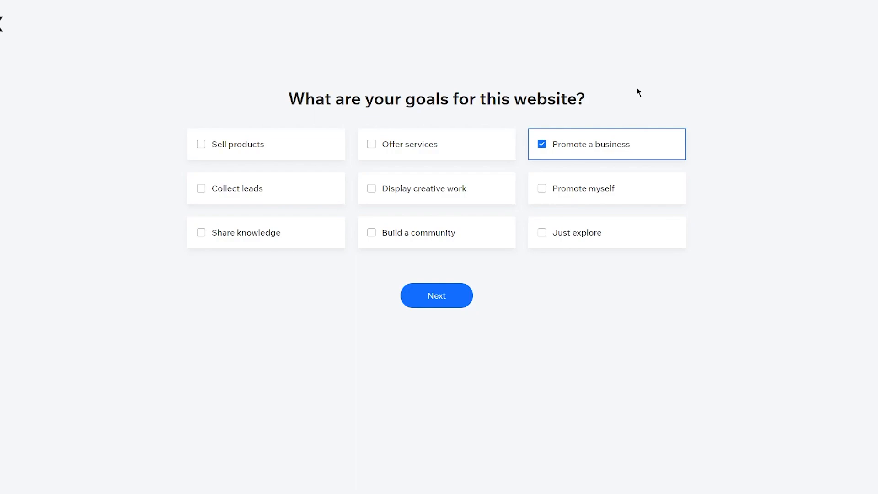
left_click(290, 189)
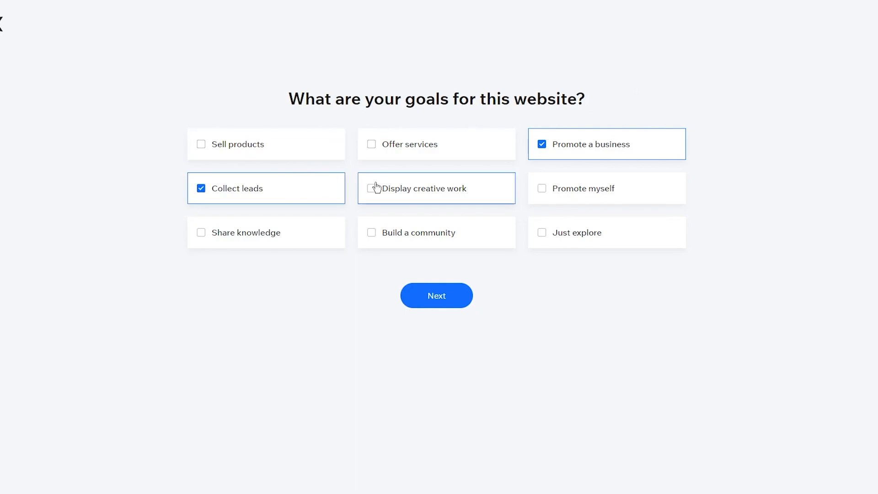
left_click(401, 188)
left_click(563, 197)
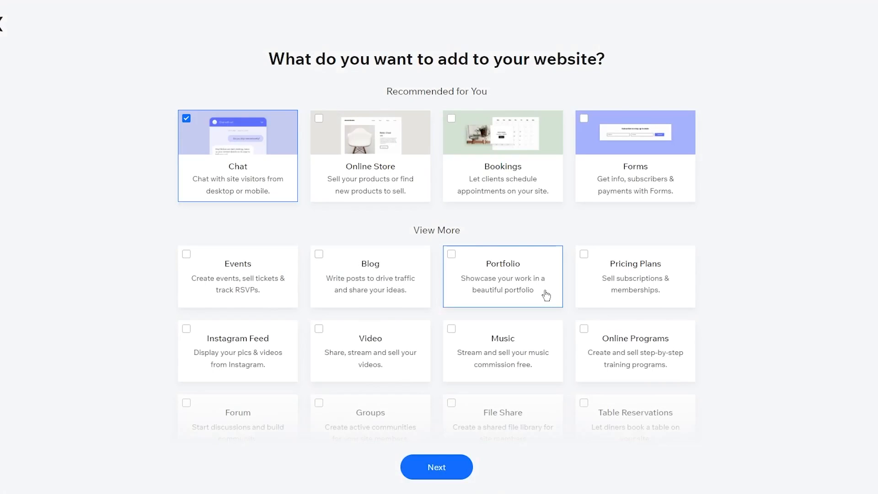
Step: Add Forms to the site's features on the additions list
scroll(545, 295, "down", 3)
scroll(545, 295, "up", 3)
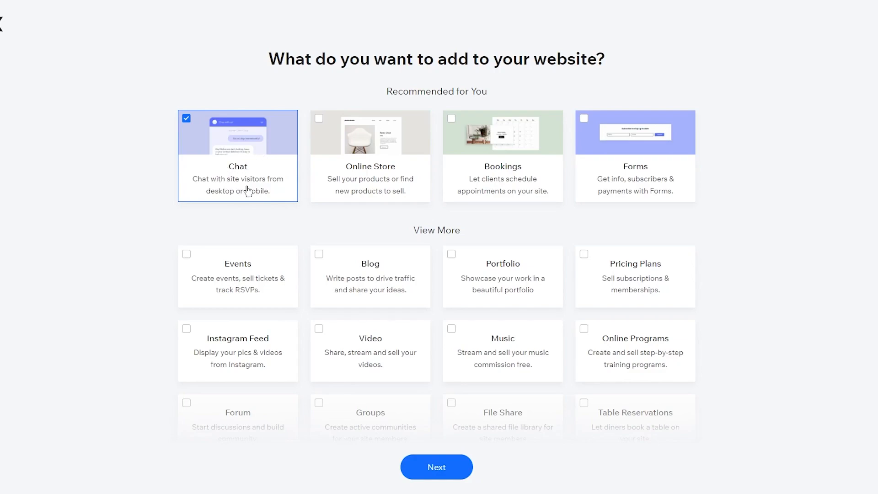
scroll(167, 194, "down", 1)
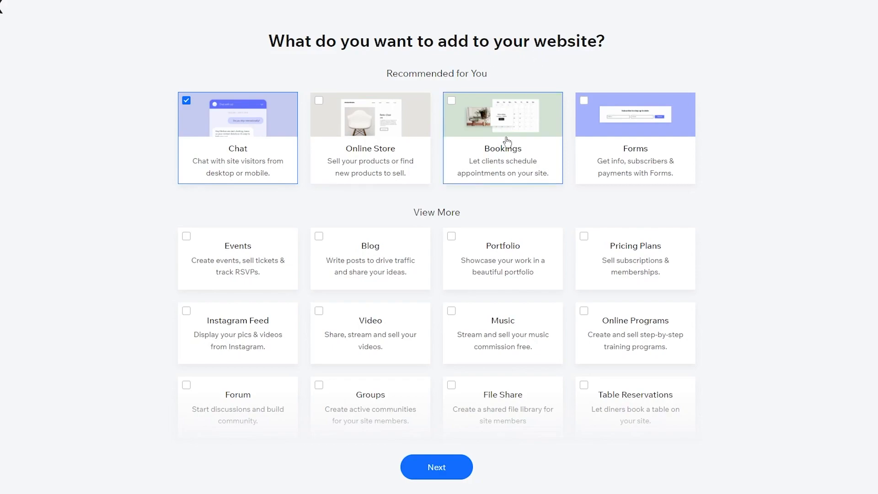
left_click(637, 131)
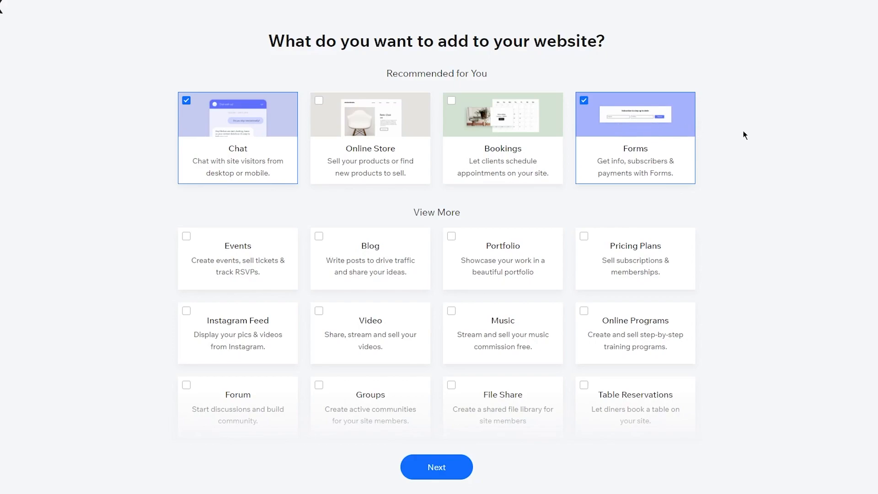
scroll(745, 135, "down", 3)
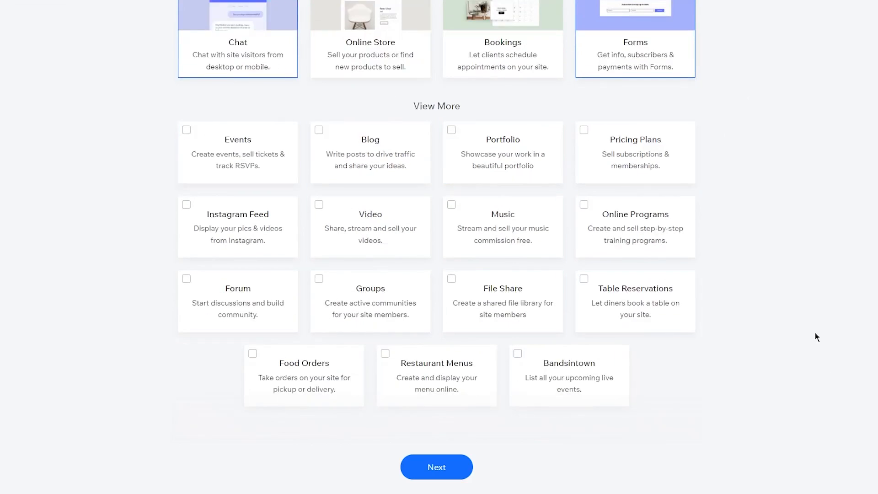
scroll(819, 344, "up", 3)
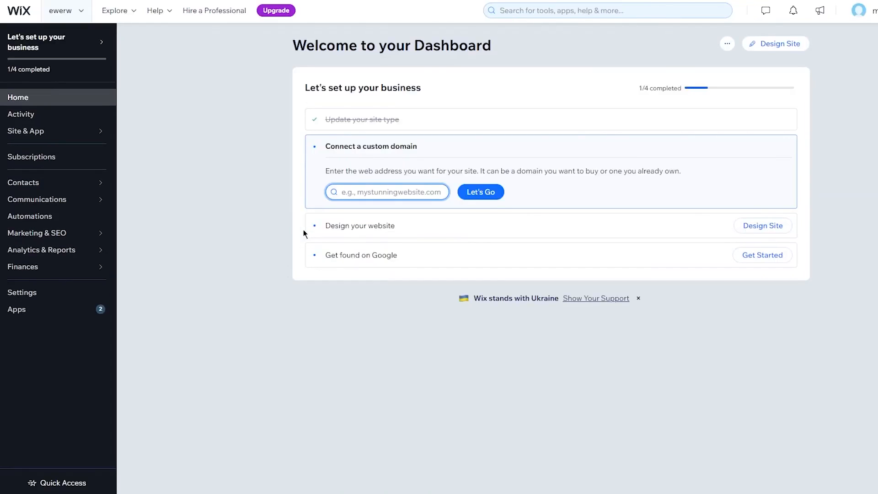
Step: Close the 50% OFF SALE promo over the site dashboard
left_click(239, 153)
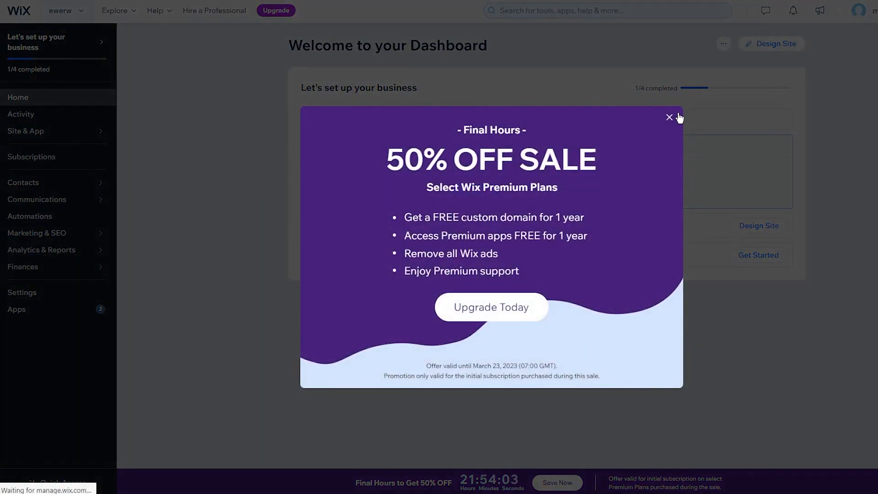
left_click(678, 117)
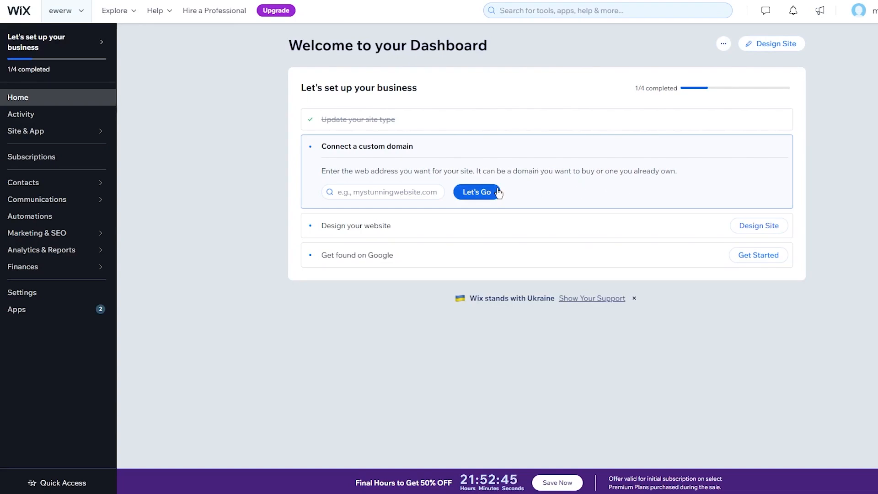
Step: Show the '...' site actions menu beside Design Site
left_click(396, 193)
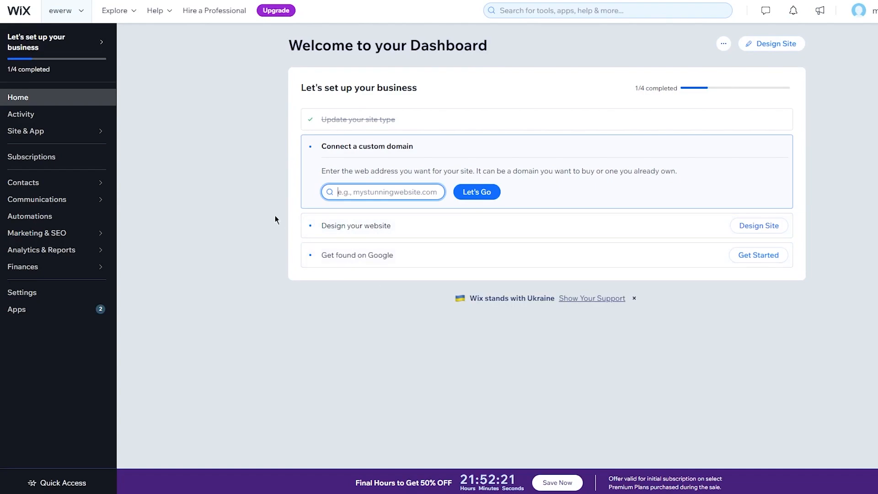
left_click(723, 43)
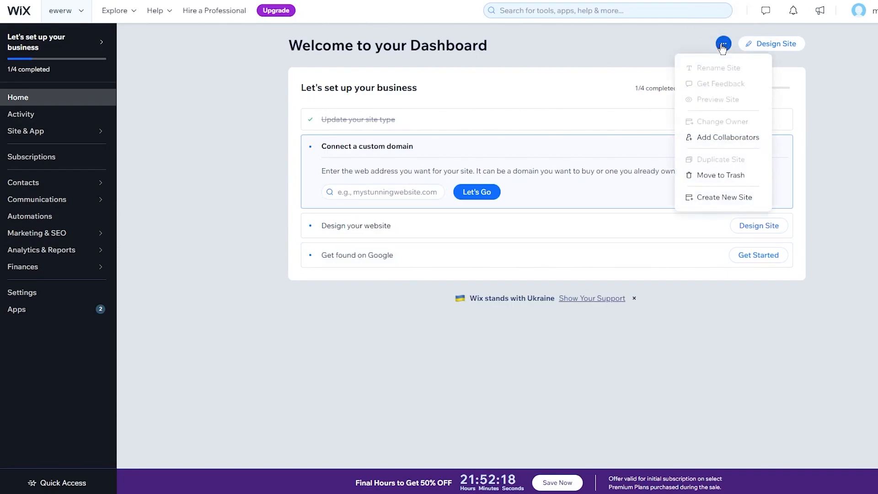
Step: Close the site actions menu and view the empty message Inbox
left_click(724, 44)
left_click(723, 44)
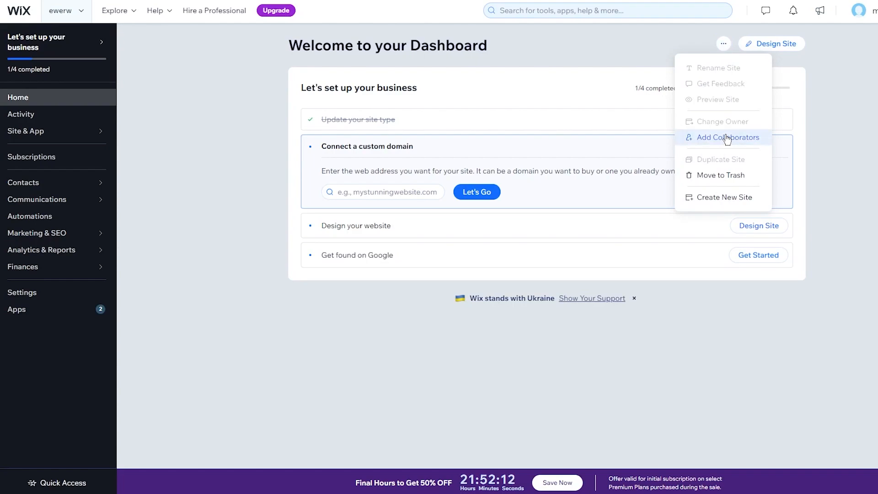
left_click(844, 194)
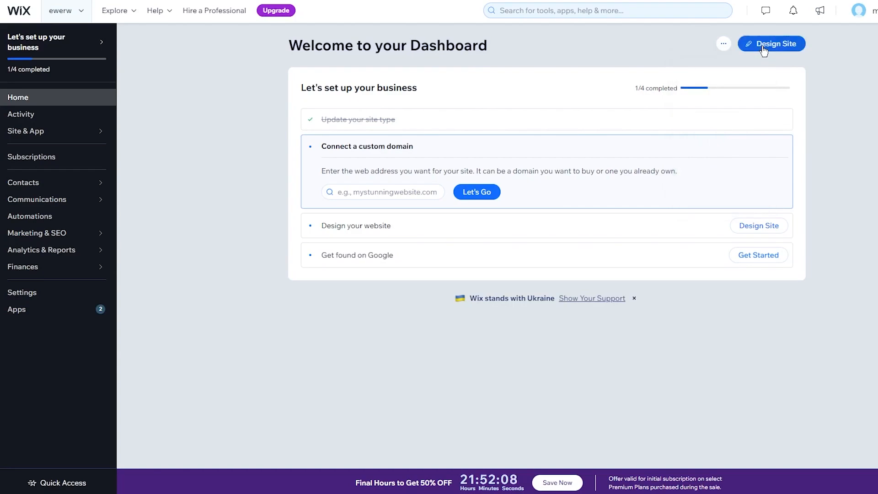
left_click(766, 12)
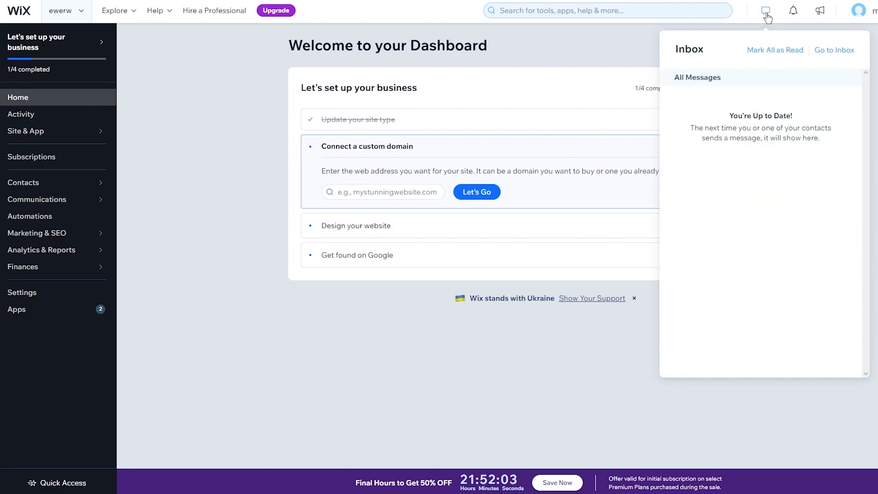
Step: Check notifications and new releases, then show the recent sites list containing 'ewerw'
key("Escape")
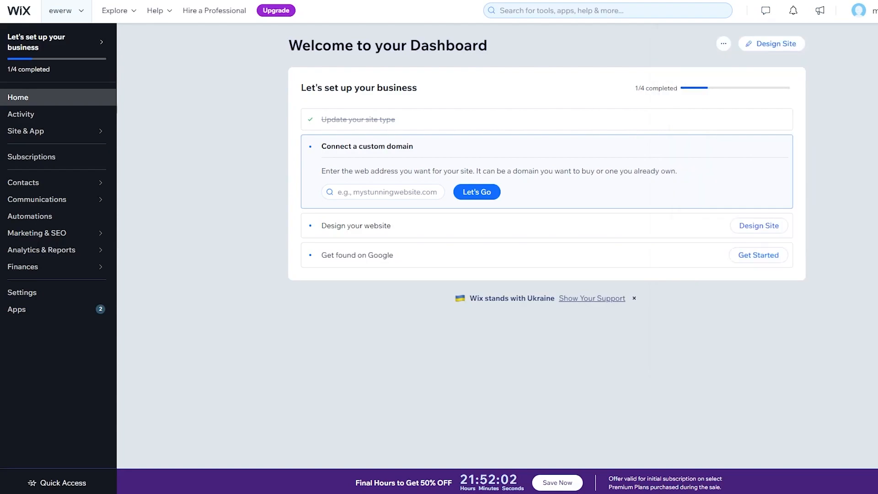
left_click(793, 11)
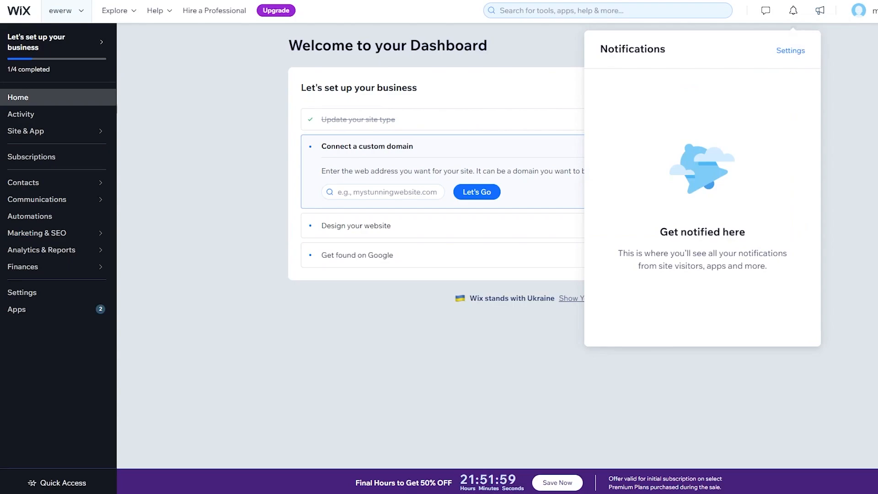
key("Escape")
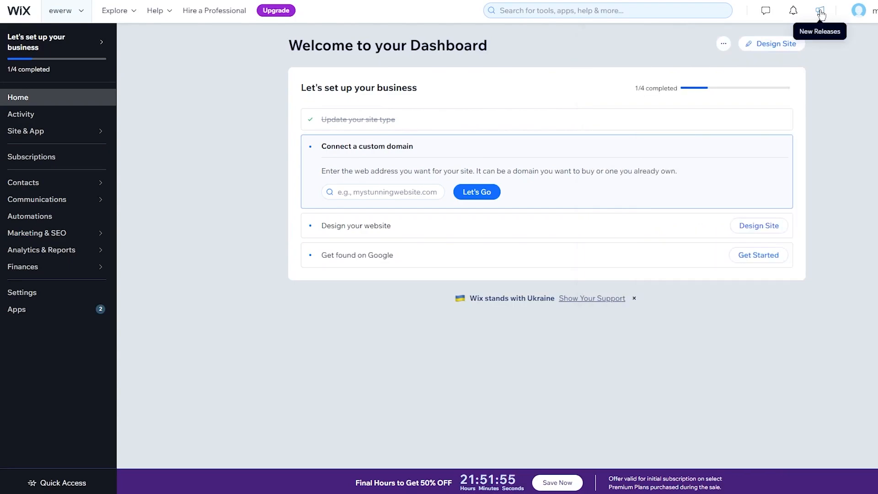
left_click(820, 14)
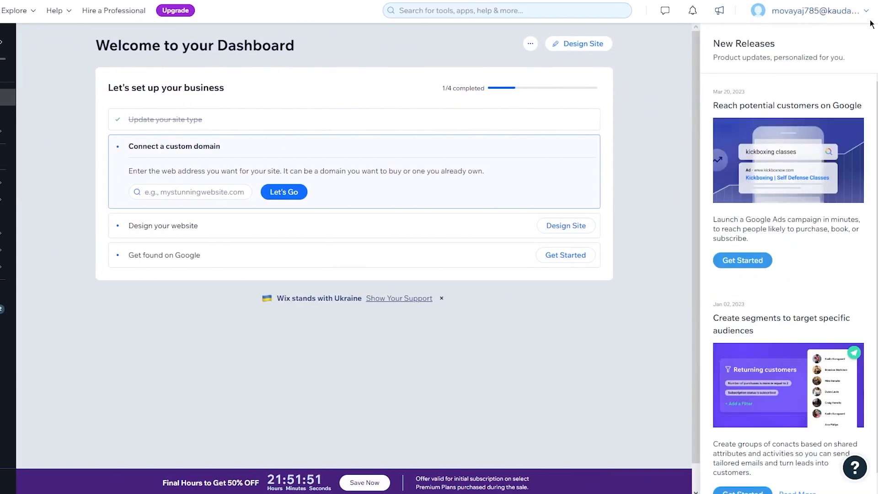
left_click(719, 12)
left_click(460, 14)
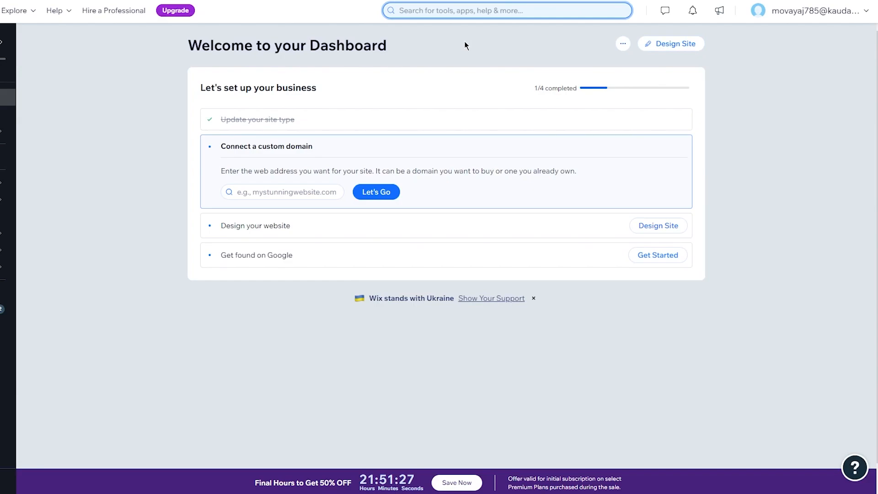
left_click(16, 16)
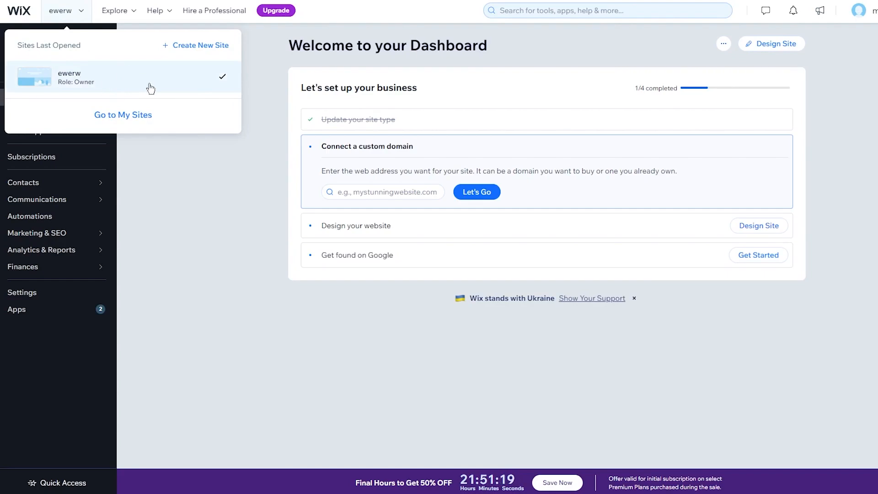
Step: Close the recent sites list and go to the App Market from the Explore menu
left_click(182, 278)
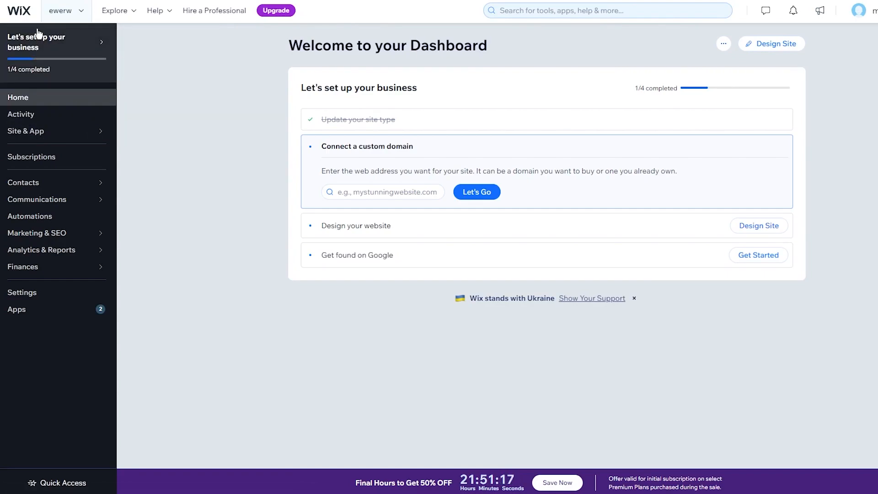
left_click(64, 10)
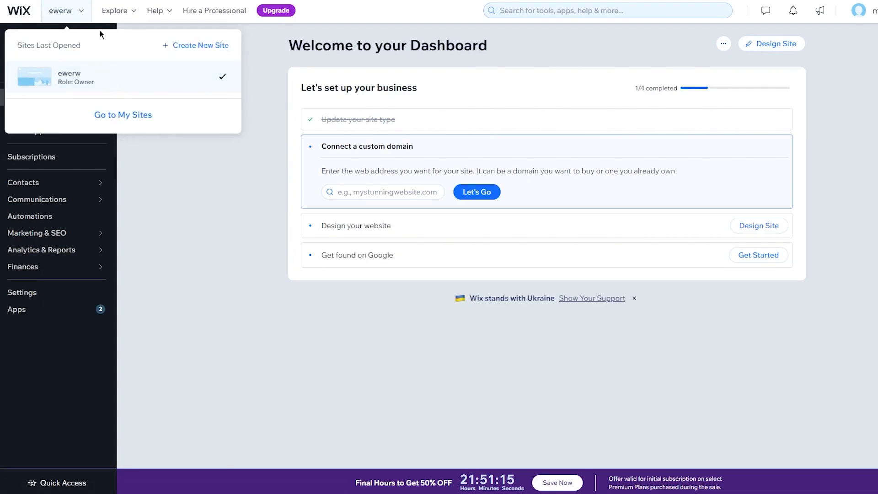
mouse_move(116, 13)
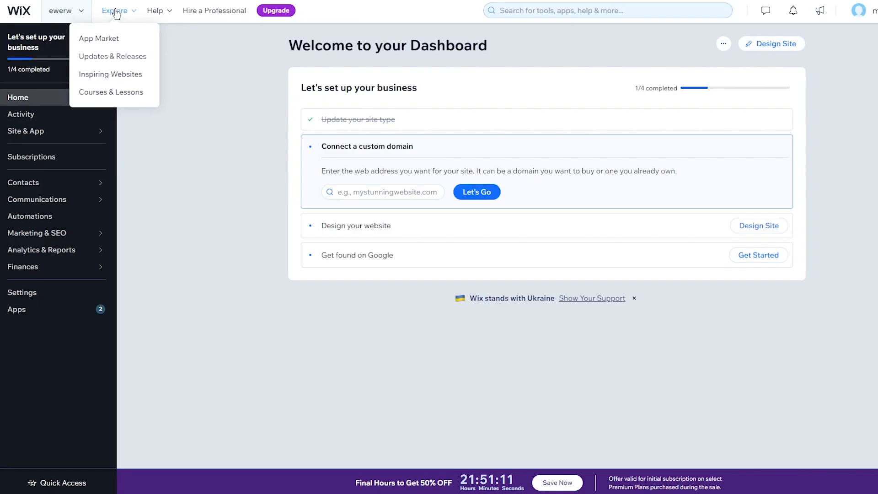
left_click(116, 40)
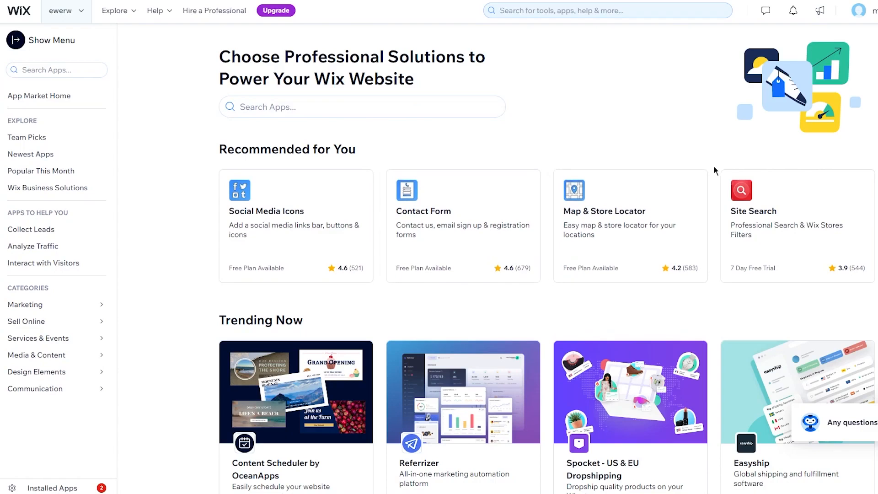
Step: Scroll through the App Market's recommended, trending and business app listings
scroll(715, 167, "down", 4)
scroll(715, 167, "down", 1)
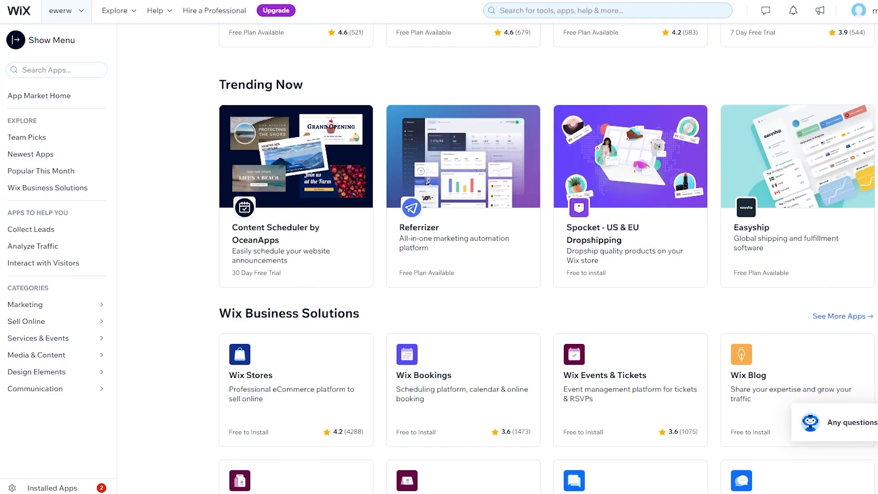
scroll(812, 64, "down", 8)
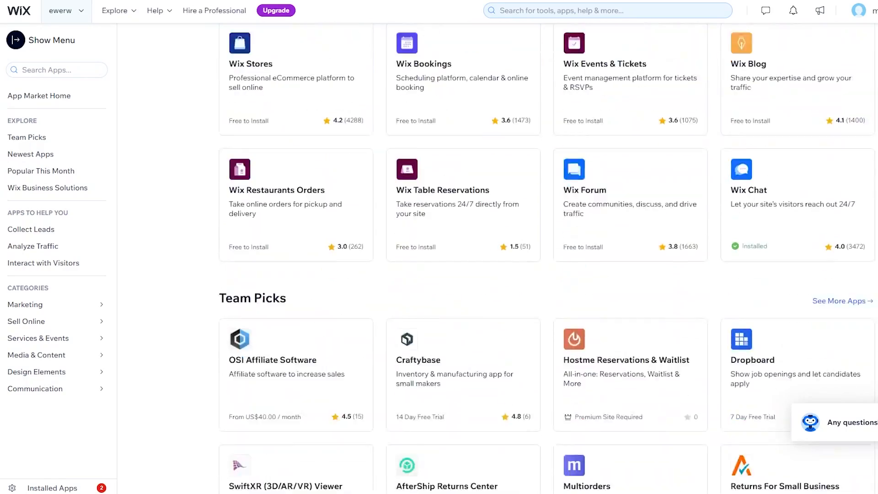
scroll(529, 129, "up", 3)
scroll(550, 135, "down", 15)
scroll(551, 135, "up", 20)
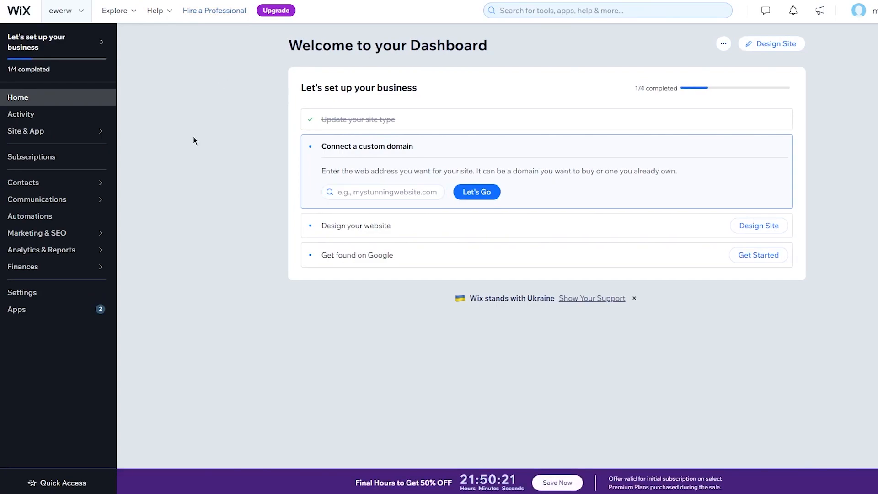
left_click(113, 10)
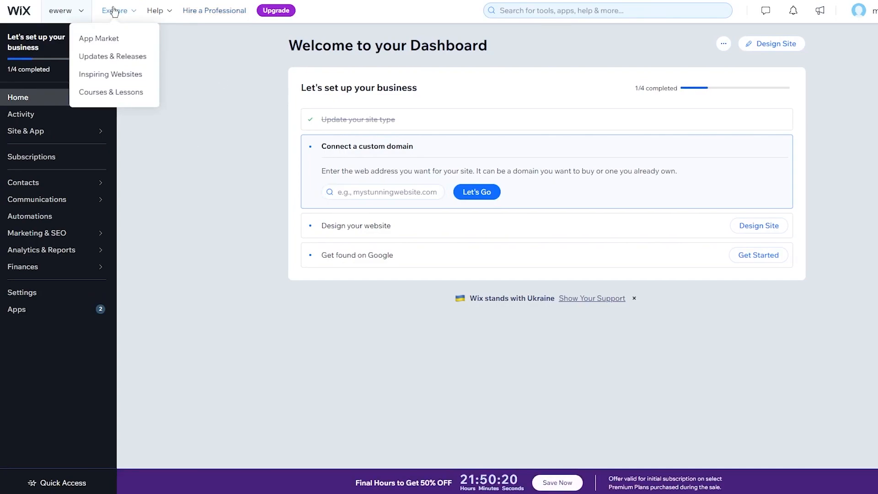
left_click(114, 86)
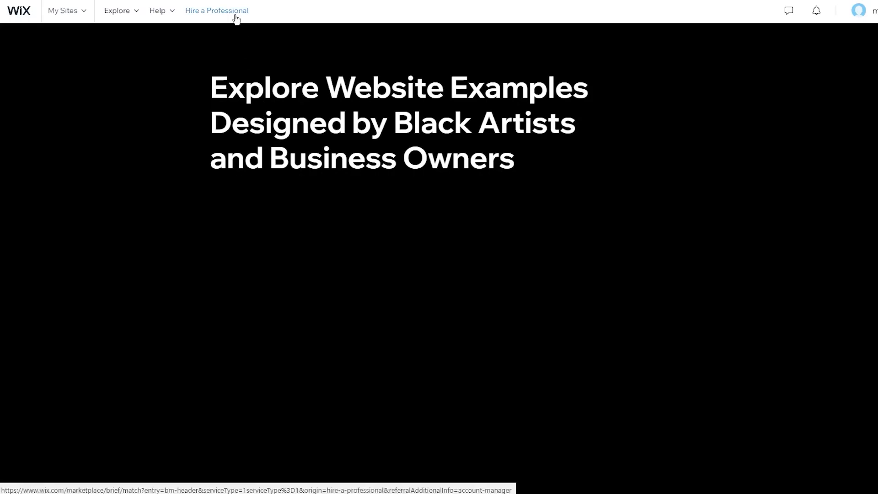
left_click(16, 14)
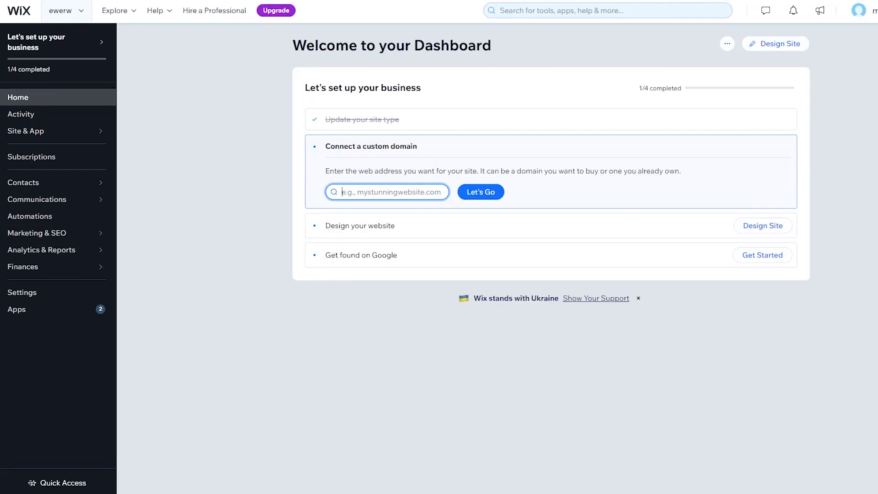
Step: Look over the Explore resources and Help topics, then show the dashboard Activity overview
left_click(131, 13)
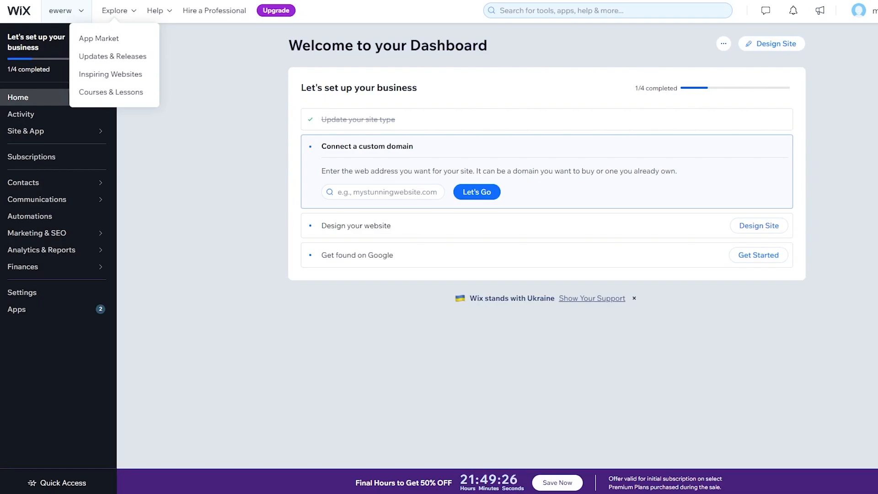
left_click(157, 12)
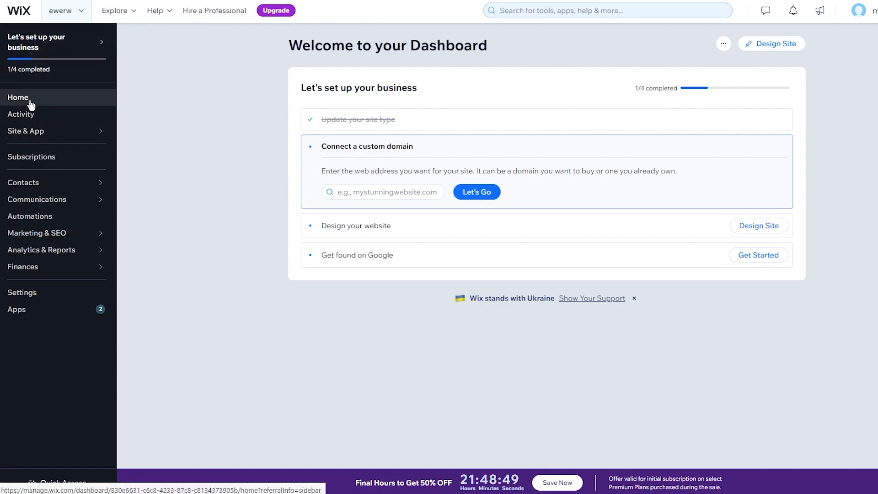
left_click(18, 116)
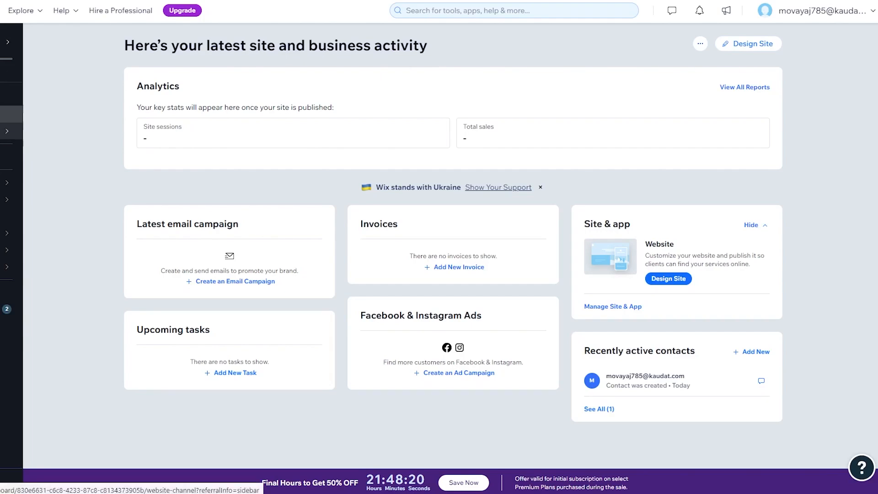
Step: Review the Website page's domain, plan and speed details, then view Subscriptions (0 total, 0 active)
left_click(10, 130)
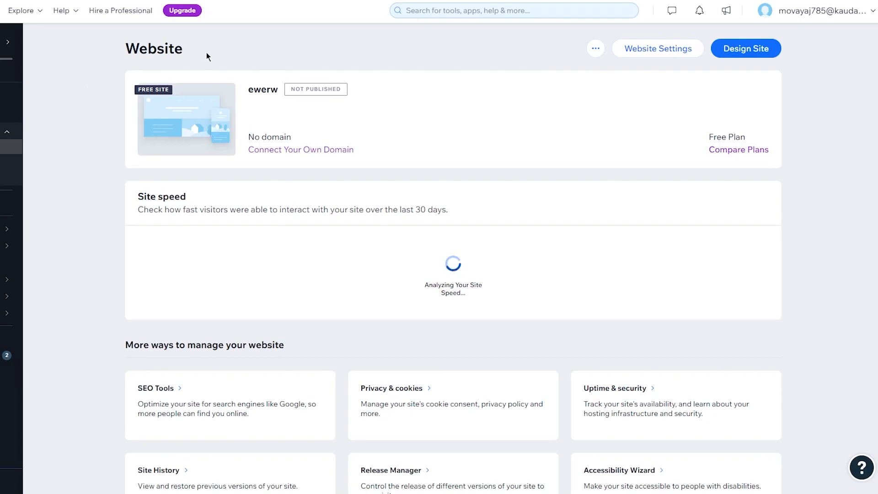
scroll(115, 140, "down", 1)
scroll(115, 140, "up", 1)
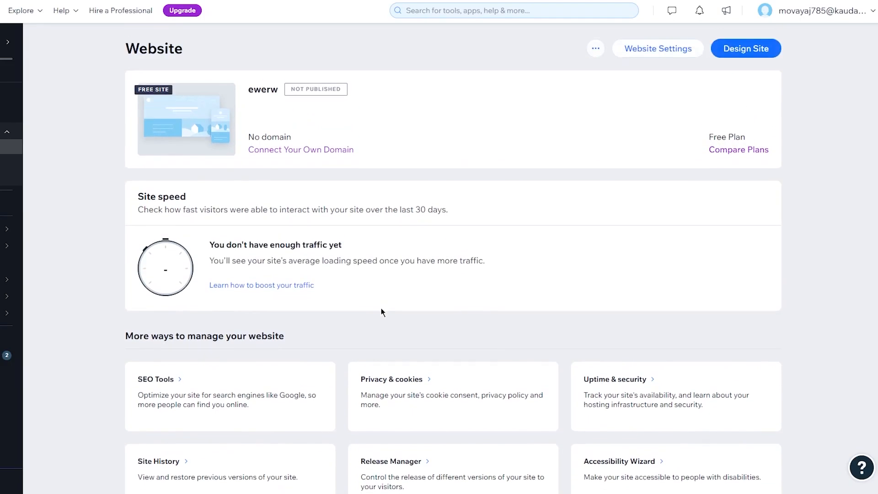
scroll(381, 308, "down", 1)
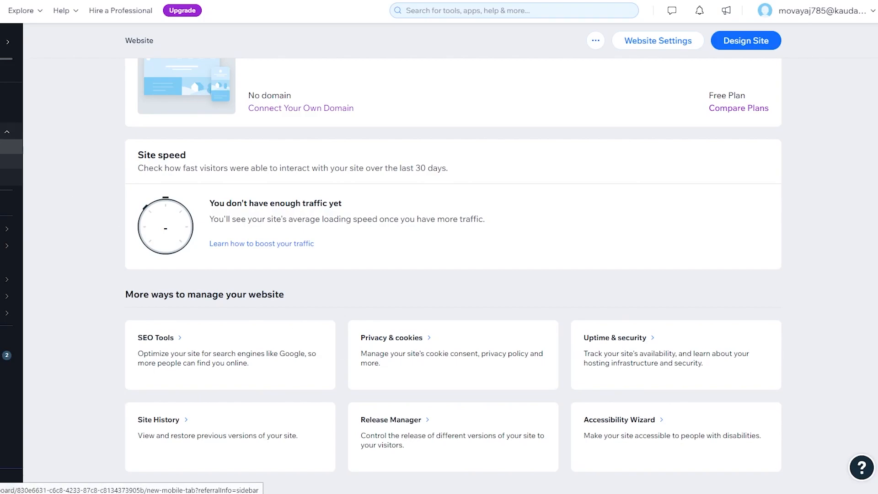
left_click(43, 203)
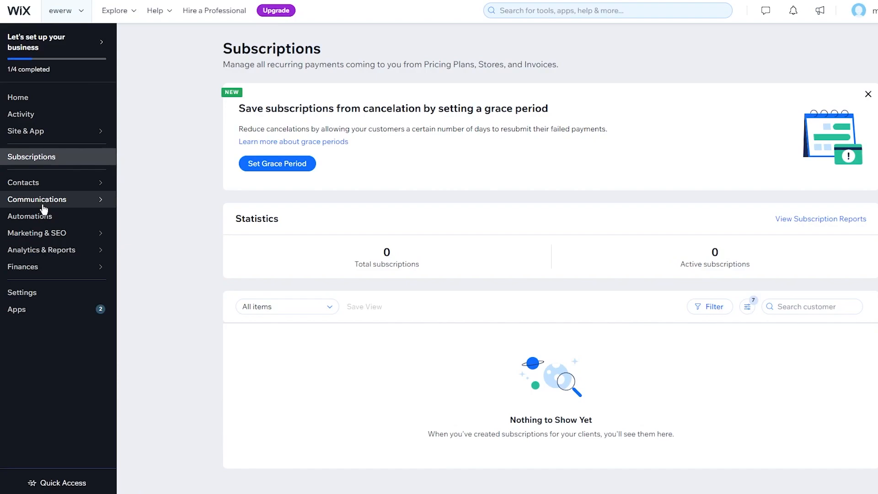
Step: Go from the Contacts list through Segments to the Site Members list showing the owner
left_click(52, 185)
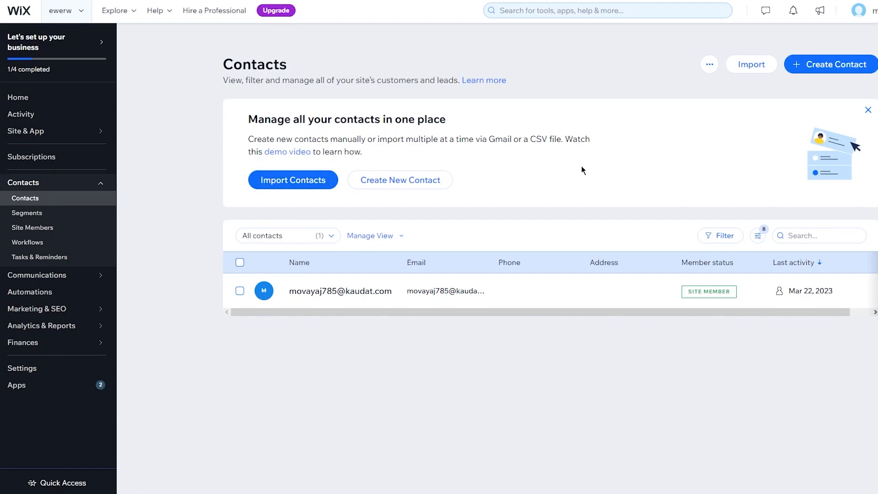
left_click(36, 219)
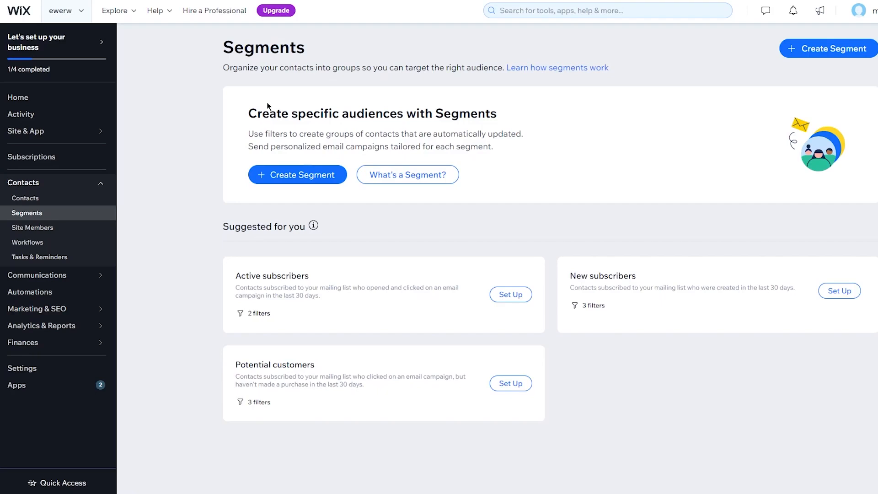
left_click(26, 229)
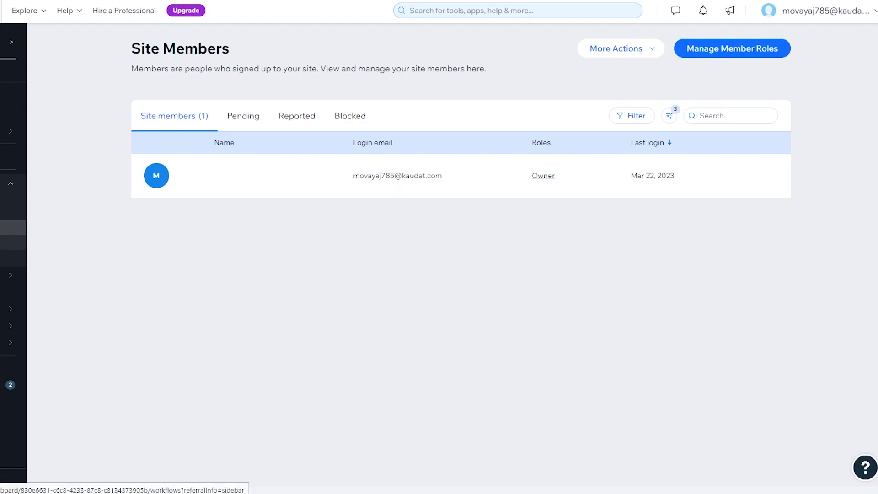
Step: Check the Workflows board and Tasks & Reminders, then the empty Communications Inbox
left_click(13, 242)
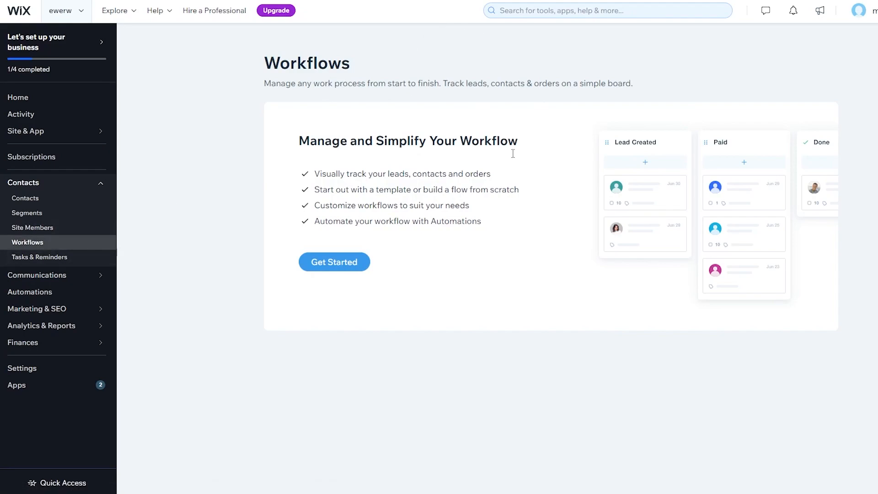
left_click(72, 258)
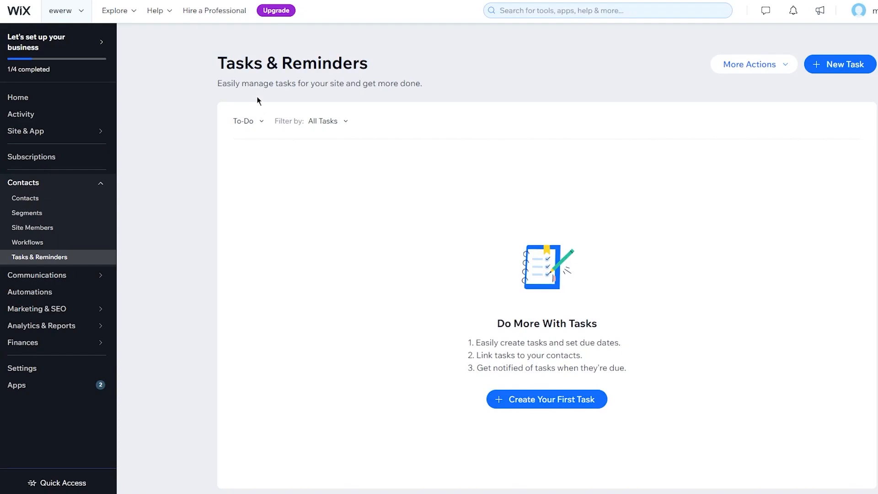
left_click(92, 275)
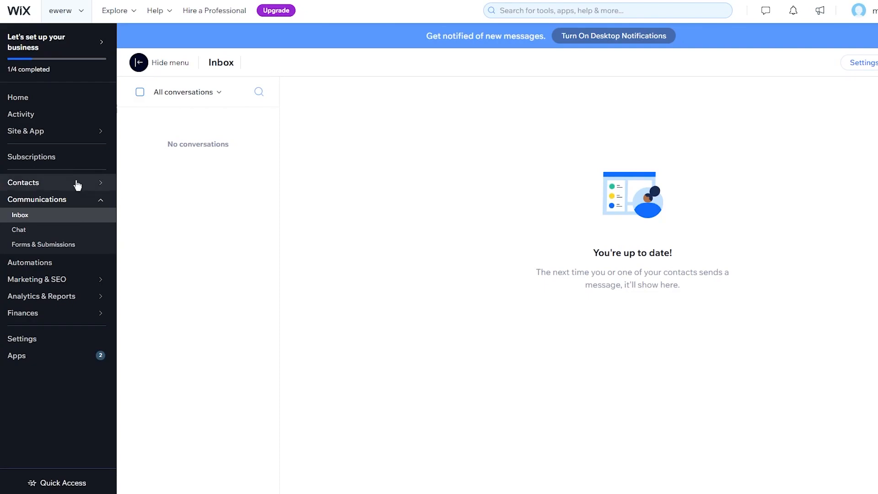
Step: Look over Chat settings and Forms & Submissions, then reach the empty Automations page
left_click(18, 230)
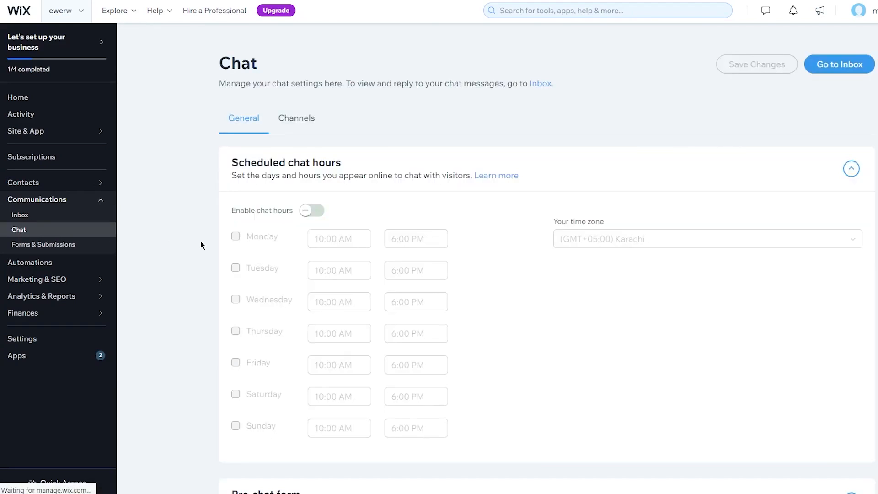
scroll(262, 145, "down", 10)
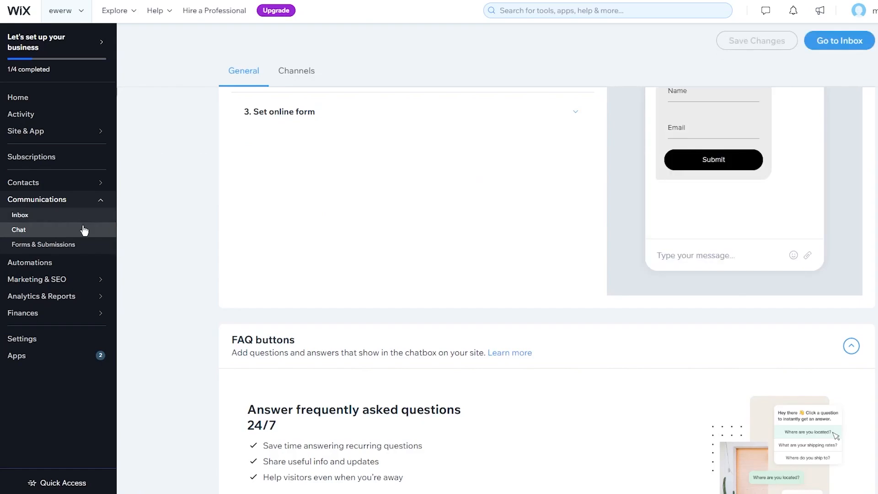
left_click(39, 245)
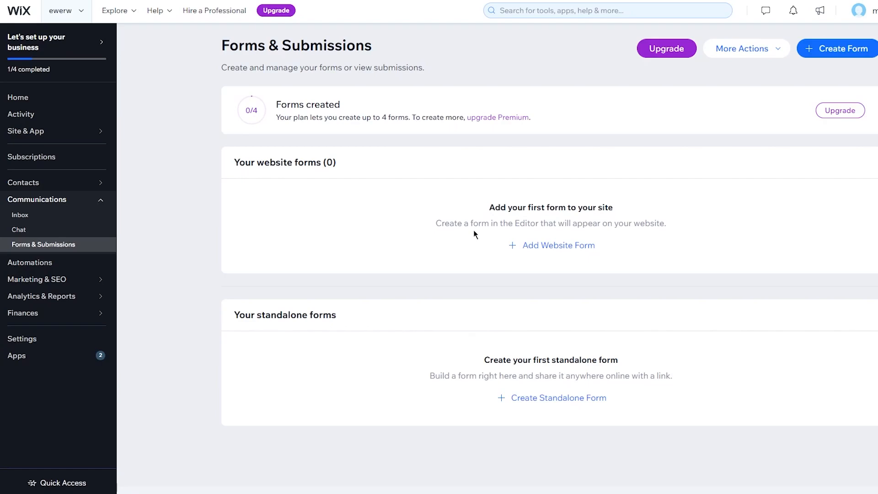
left_click(54, 263)
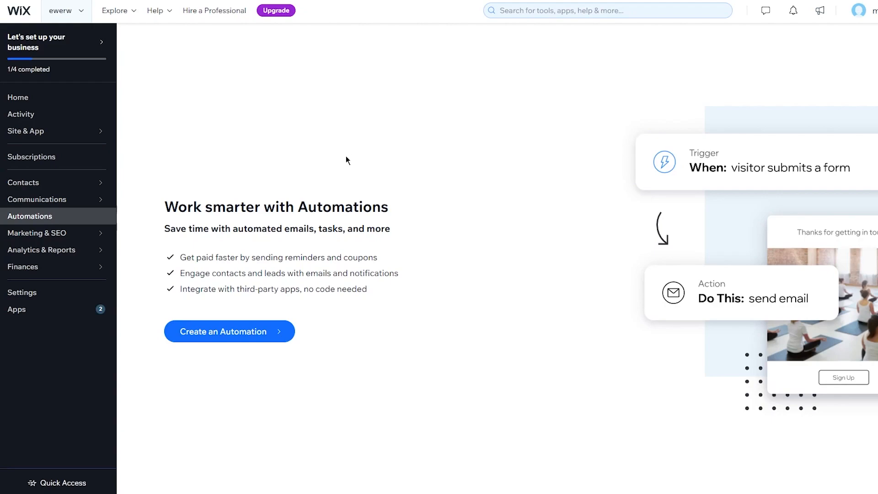
Step: Open Marketing Home from the Marketing & SEO sidebar item
left_click(37, 233)
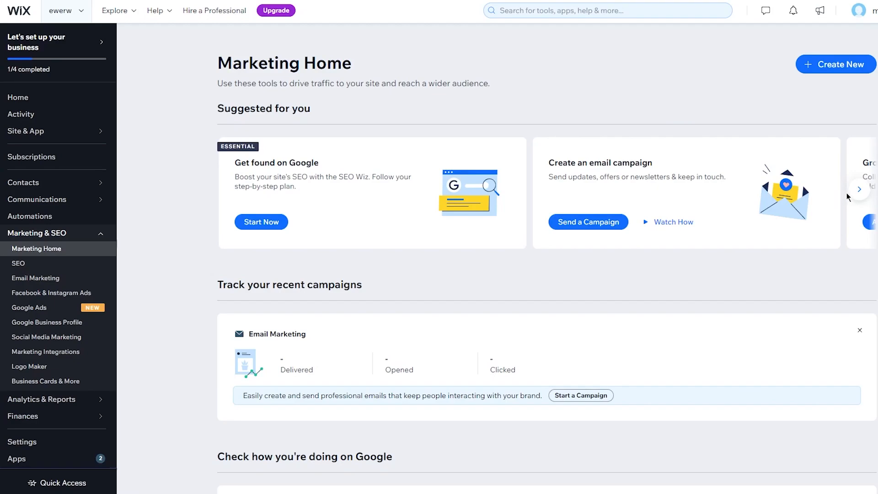
Step: Page through the planner suggestions, from Grow your mailing list to Design your own logo
left_click(859, 191)
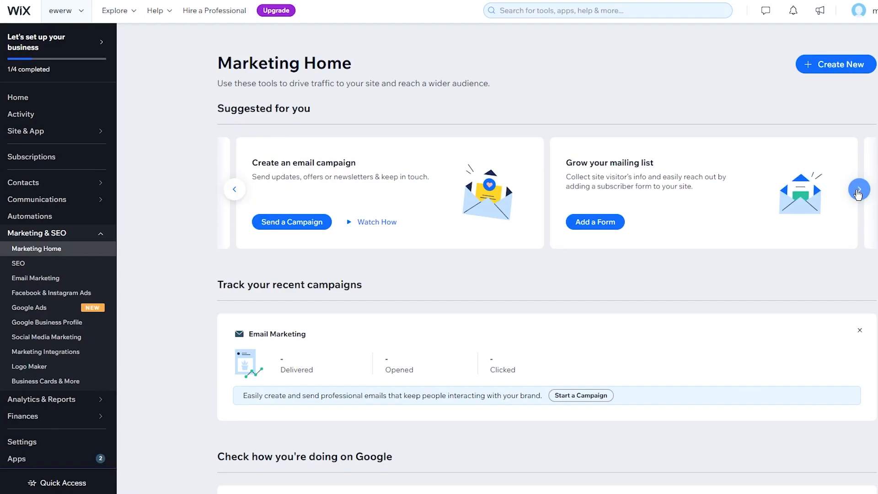
left_click(858, 191)
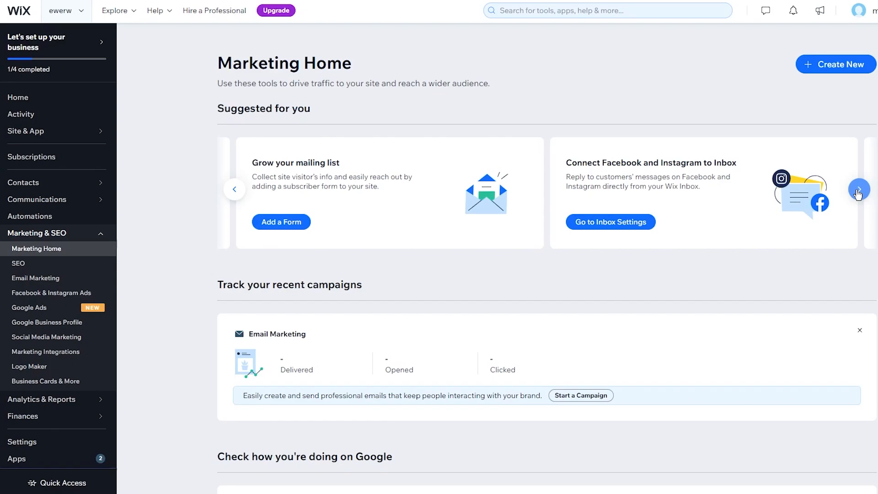
left_click(858, 194)
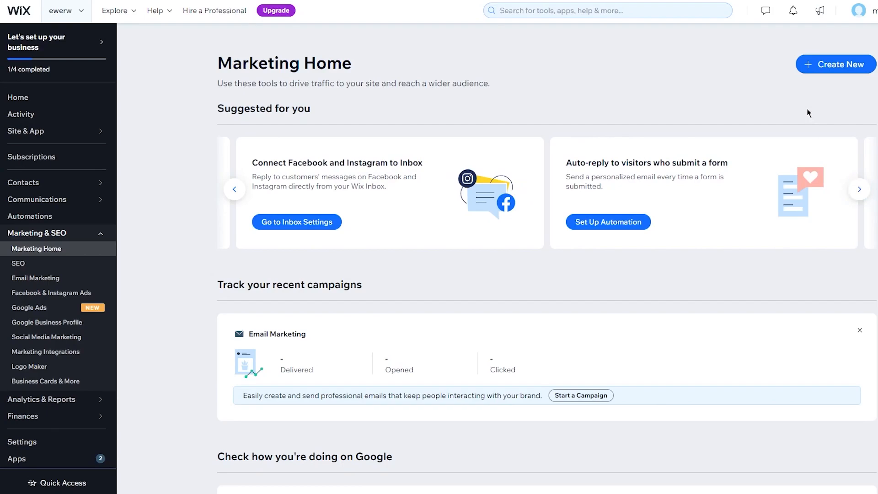
left_click(860, 192)
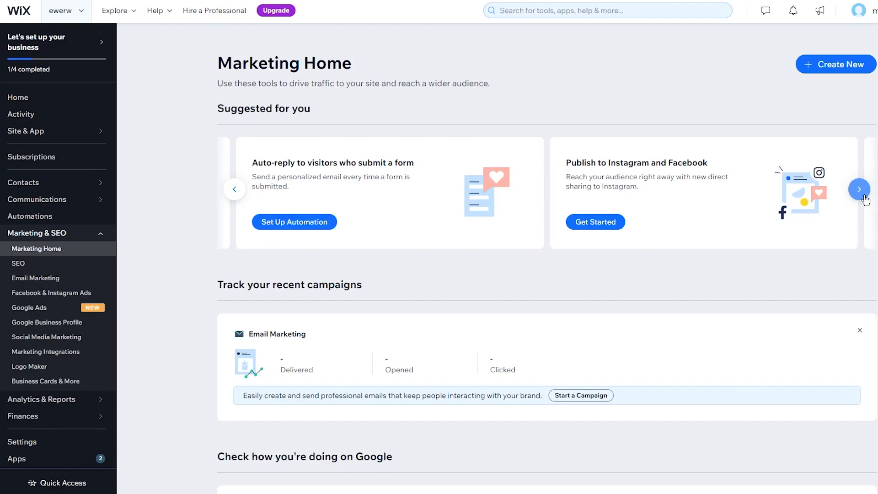
left_click(865, 197)
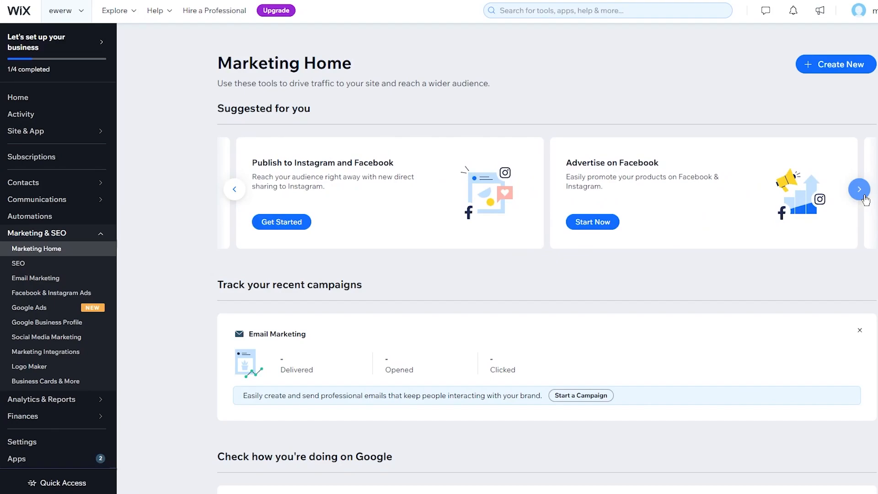
left_click(860, 190)
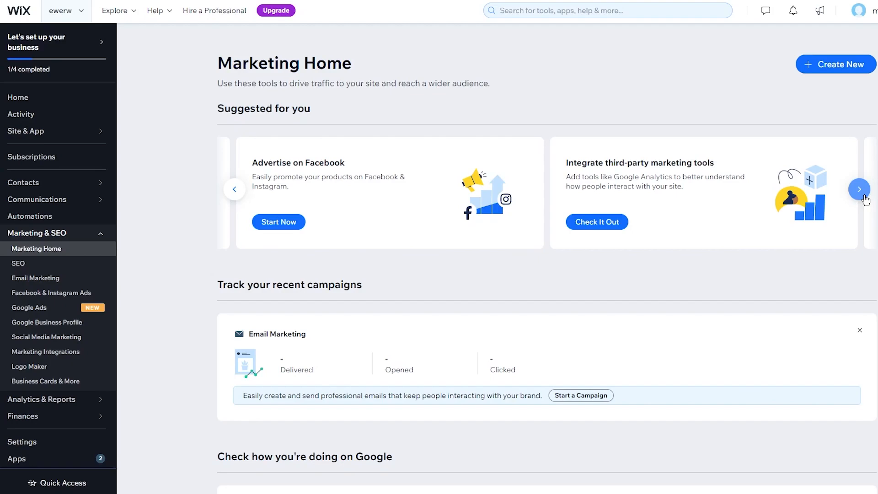
left_click(864, 199)
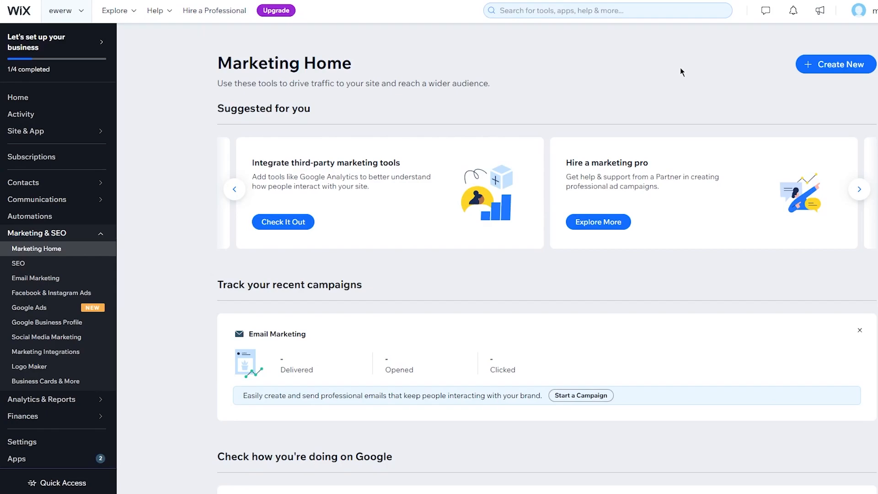
left_click(861, 189)
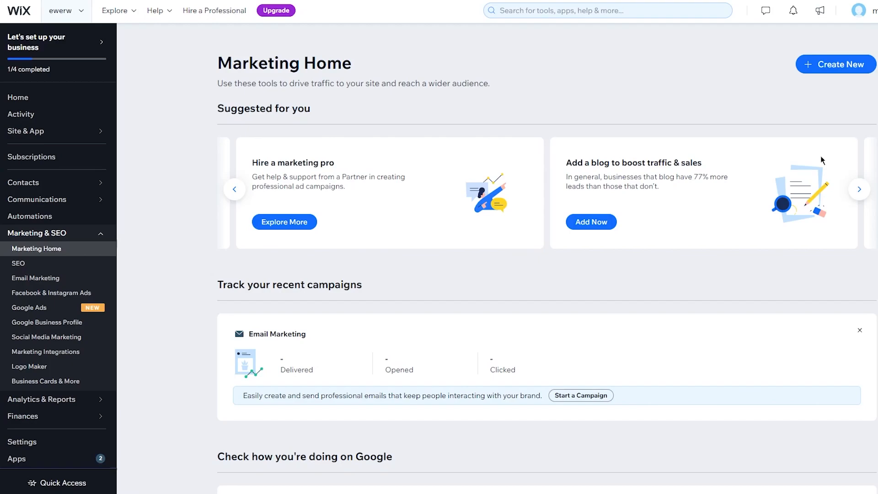
left_click(859, 189)
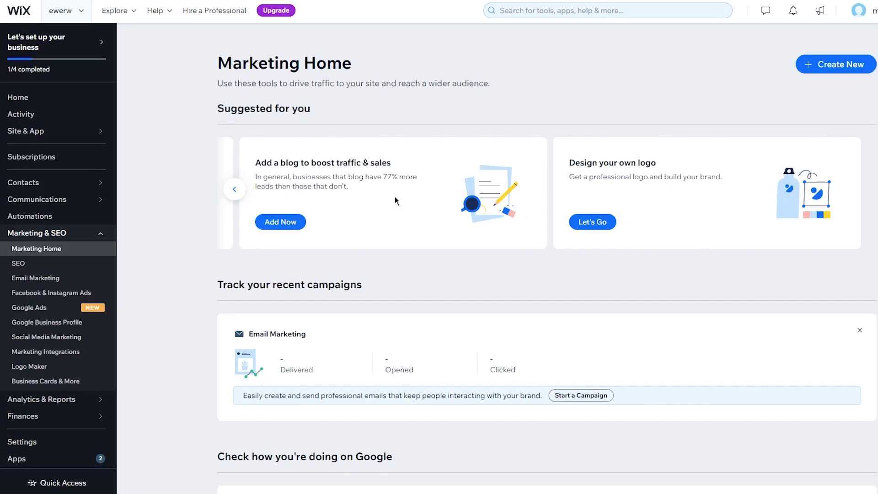
Step: Scroll down Marketing Home and show the Google Business Profile performance stats
scroll(144, 213, "down", 3)
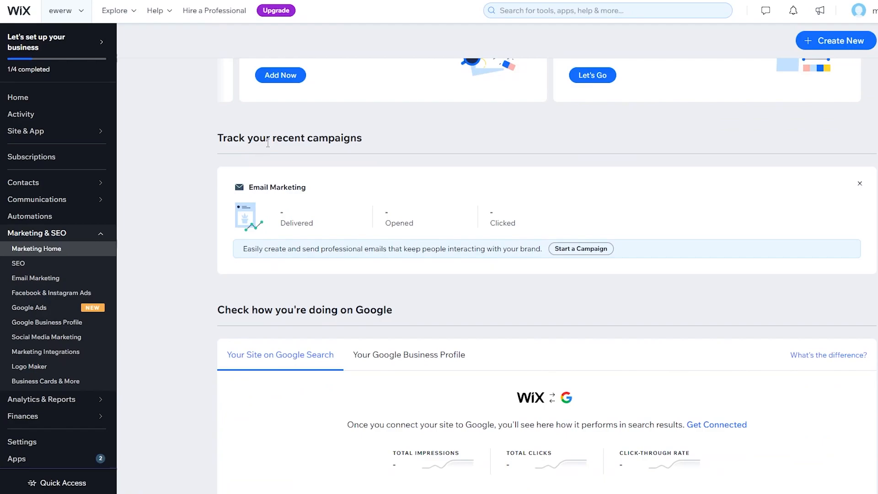
scroll(317, 154, "down", 1)
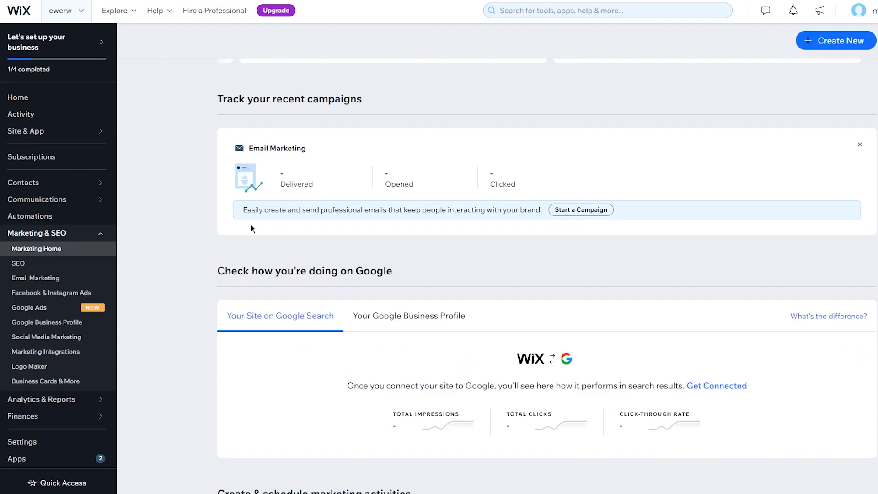
scroll(250, 224, "down", 4)
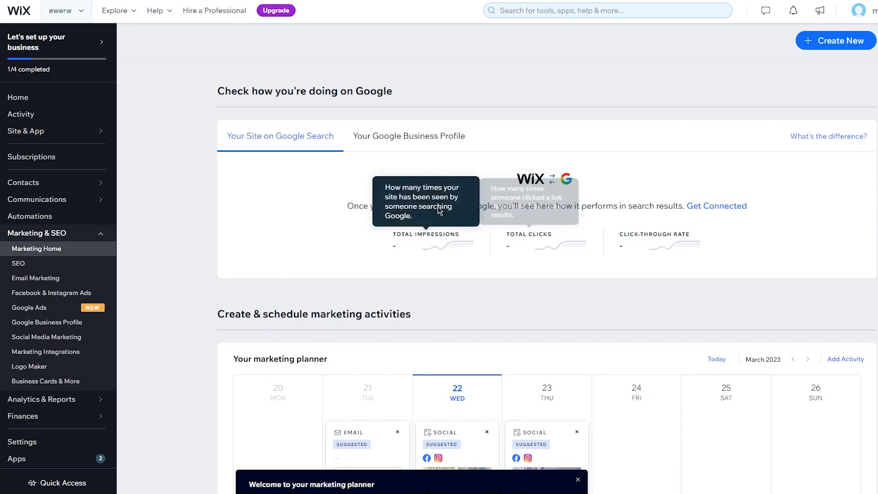
left_click(406, 133)
scroll(513, 258, "down", 5)
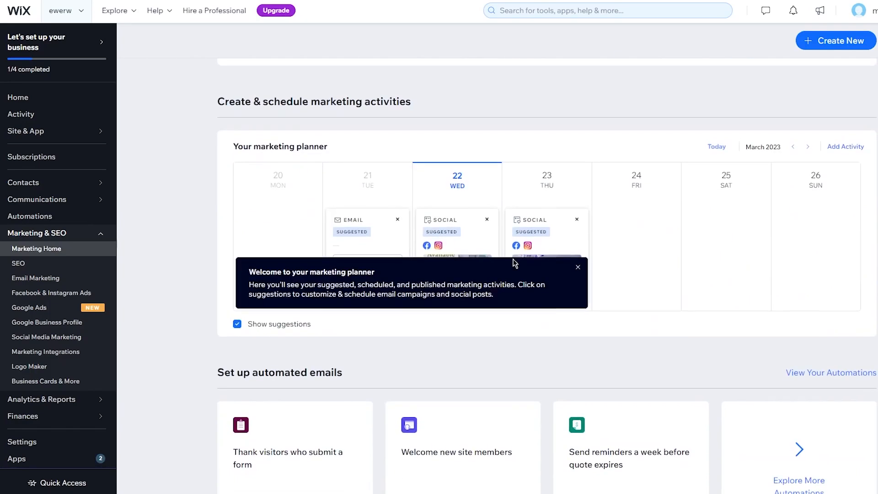
Step: Close the 'Welcome to your marketing planner' banner and scroll to All marketing tools
left_click(577, 268)
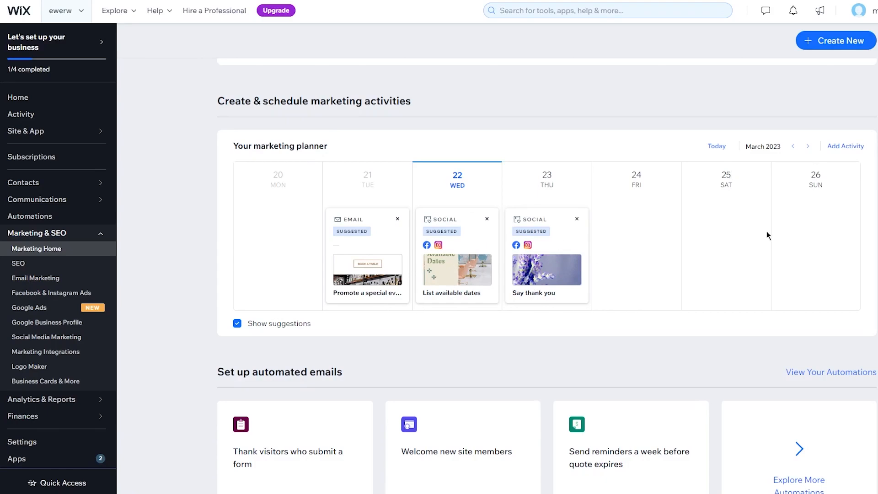
scroll(766, 232, "down", 5)
scroll(766, 231, "up", 3)
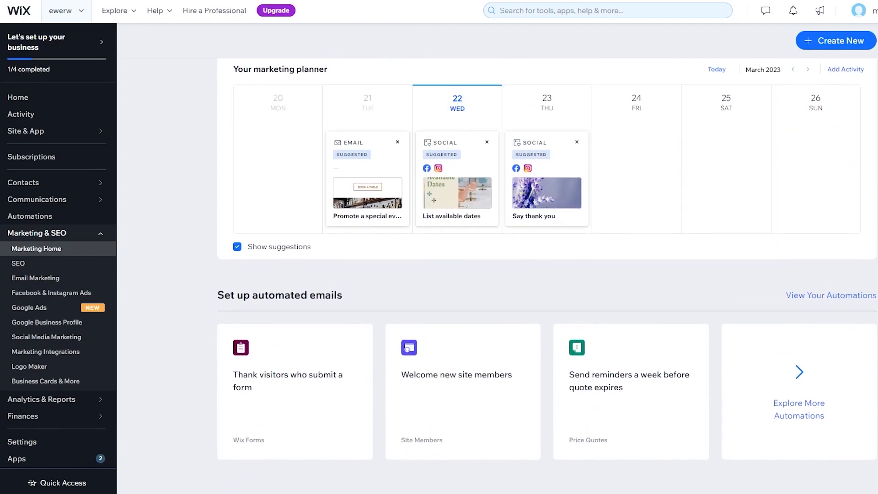
scroll(546, 278, "up", 3)
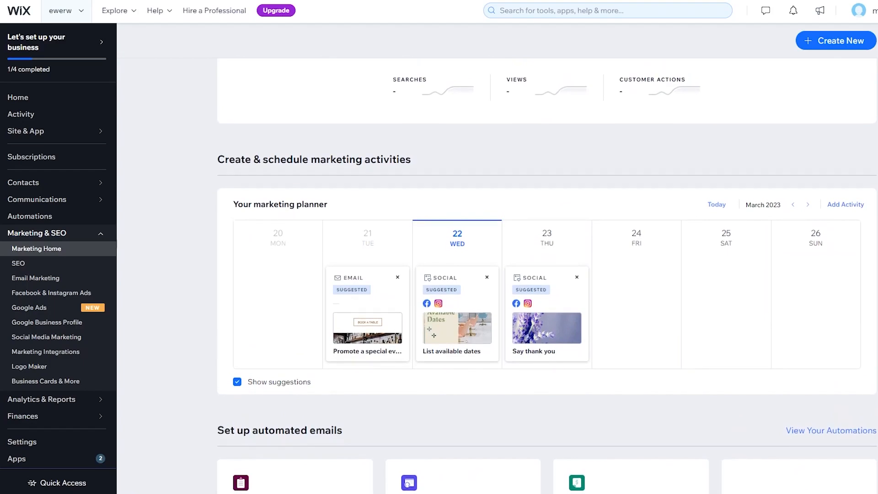
scroll(547, 276, "down", 5)
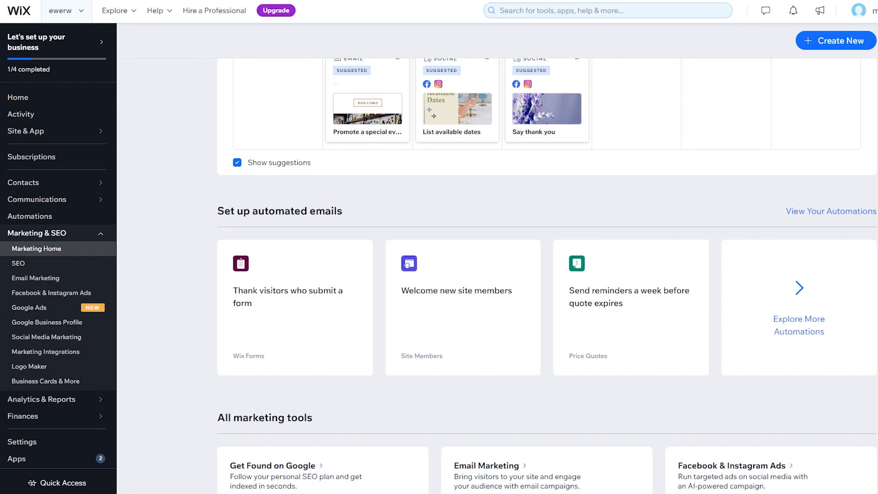
scroll(547, 275, "down", 6)
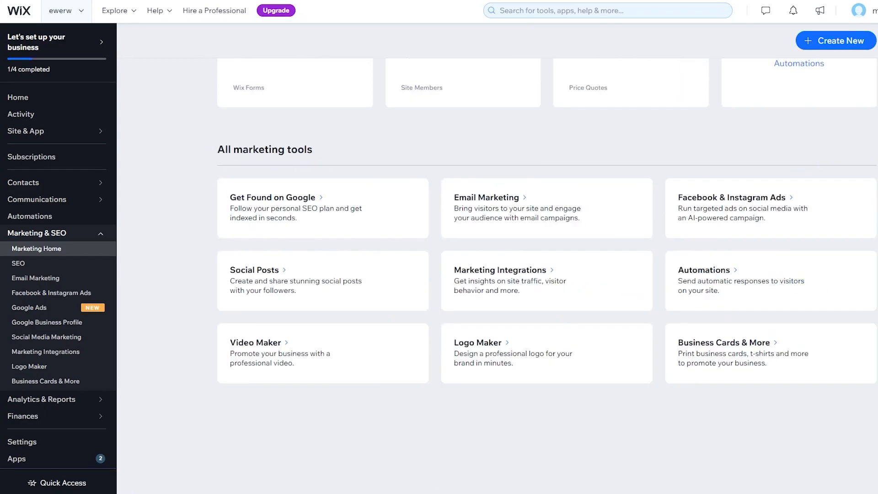
Step: View the SEO overview, then the Settings overview
left_click(29, 266)
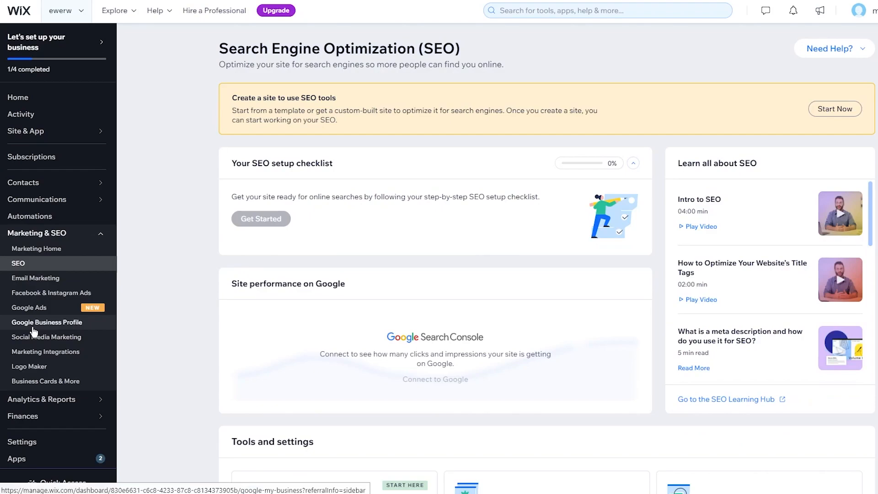
left_click(25, 443)
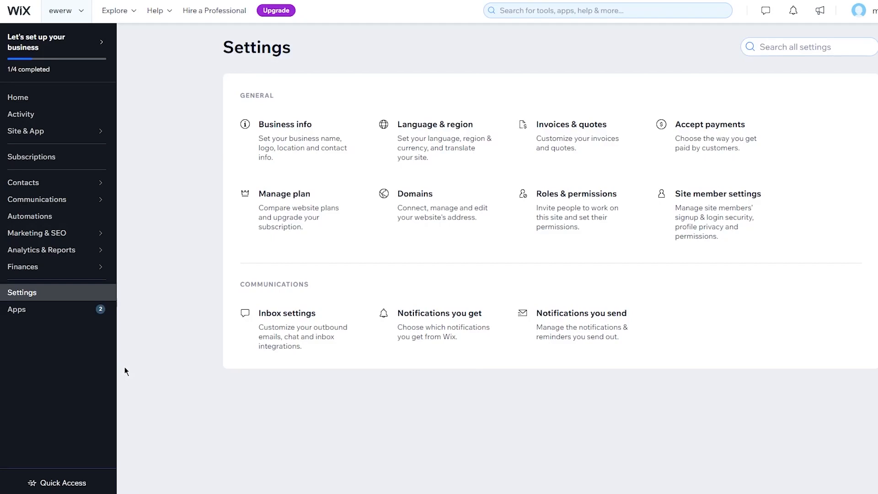
Step: Open Business info settings and scroll down to the empty Location & contact info fields
left_click(338, 130)
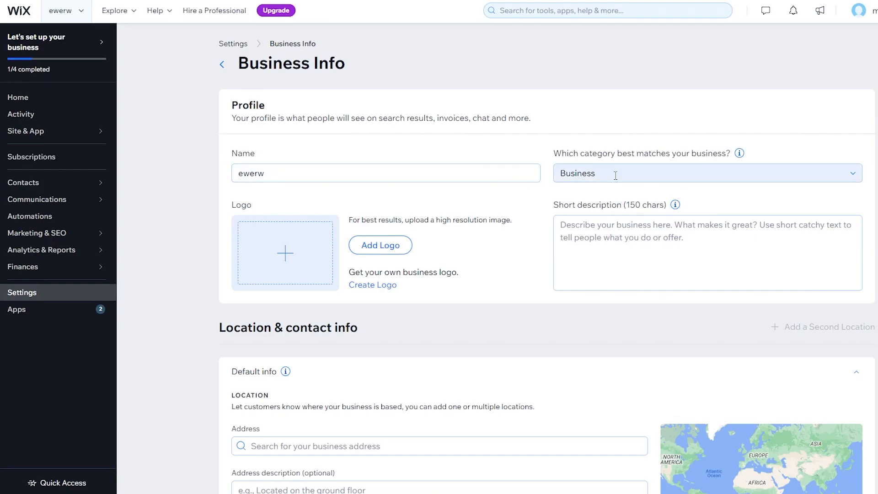
scroll(339, 210, "down", 2)
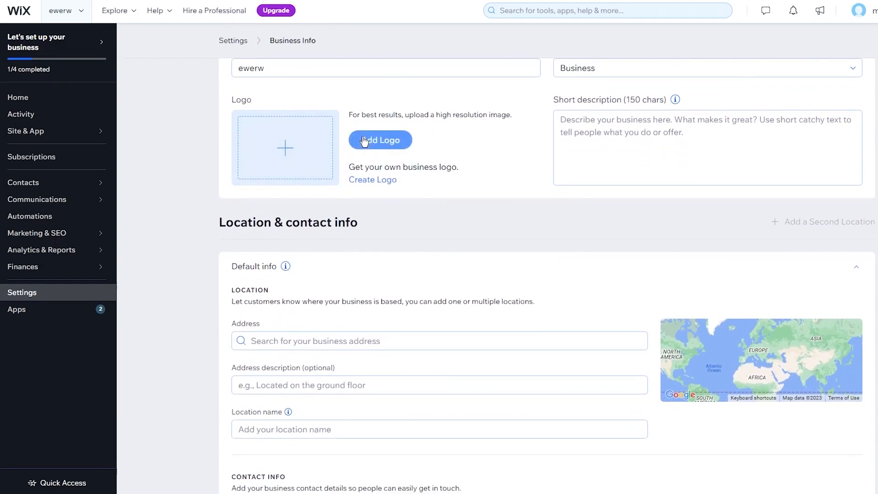
scroll(610, 169, "down", 3)
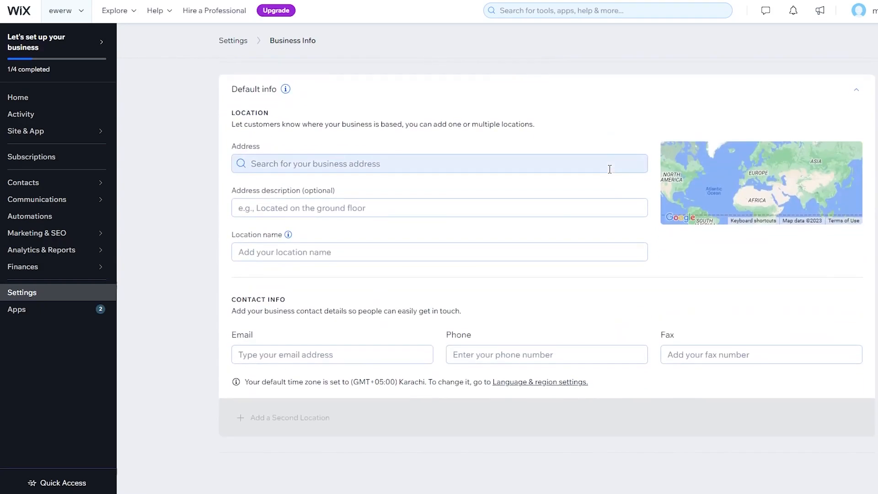
scroll(610, 169, "down", 1)
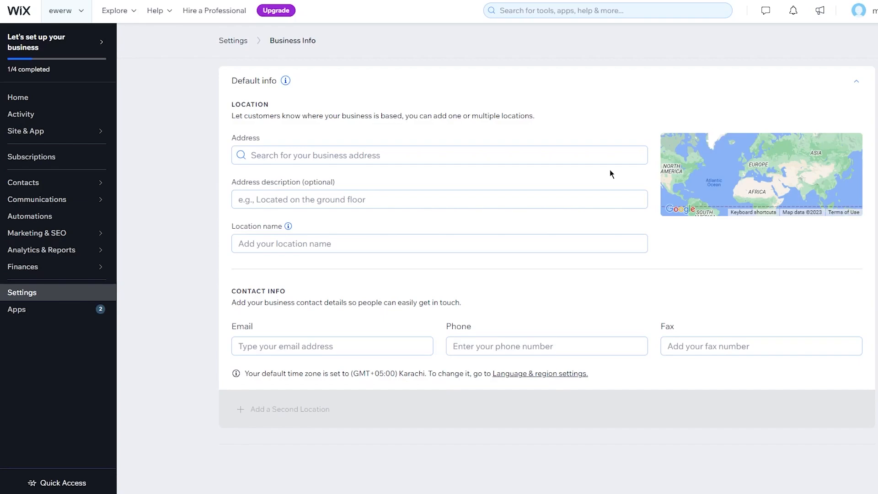
scroll(611, 173, "down", 1)
Step: Open Language & region settings to review English, English - Pakistan format, PKR and Karachi time
left_click(49, 299)
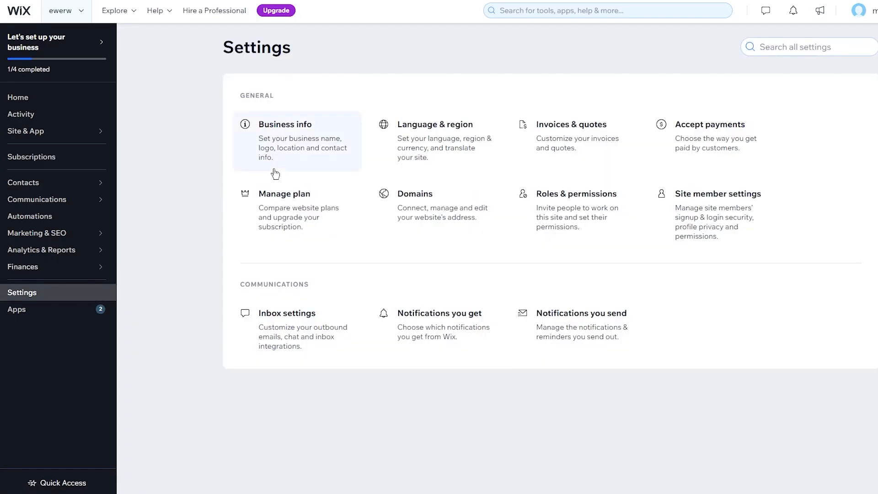
left_click(436, 142)
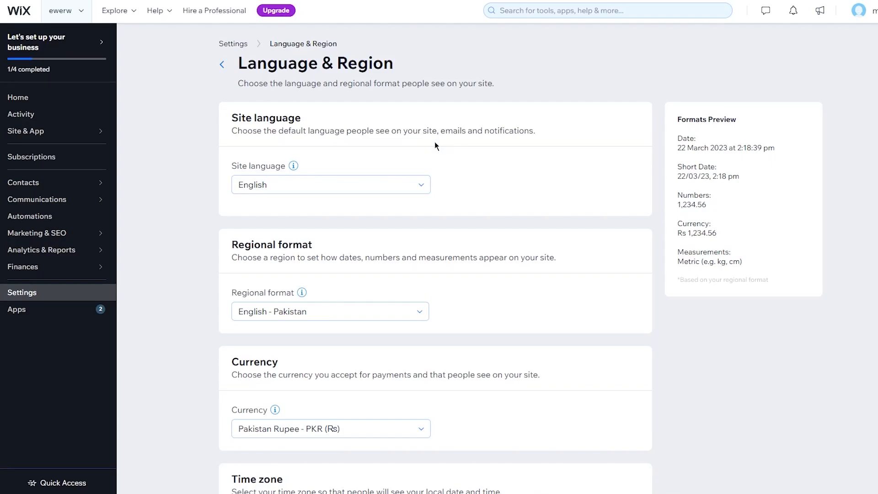
scroll(435, 142, "down", 3)
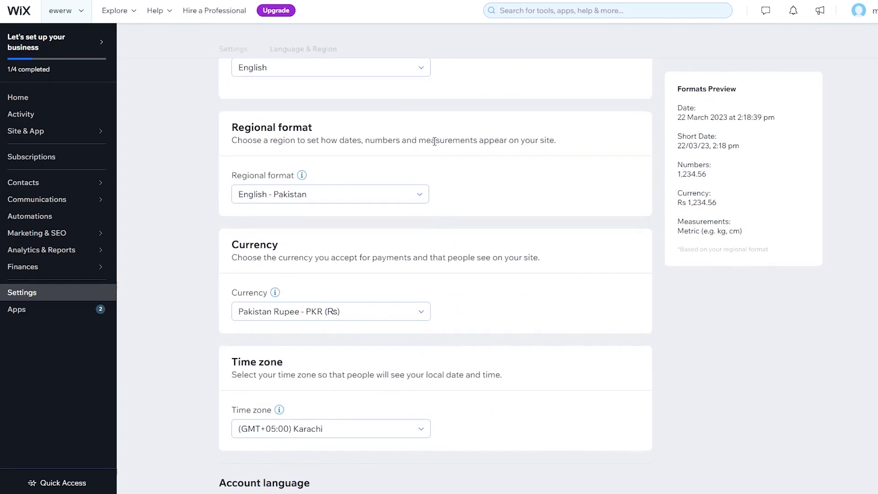
scroll(435, 141, "down", 1)
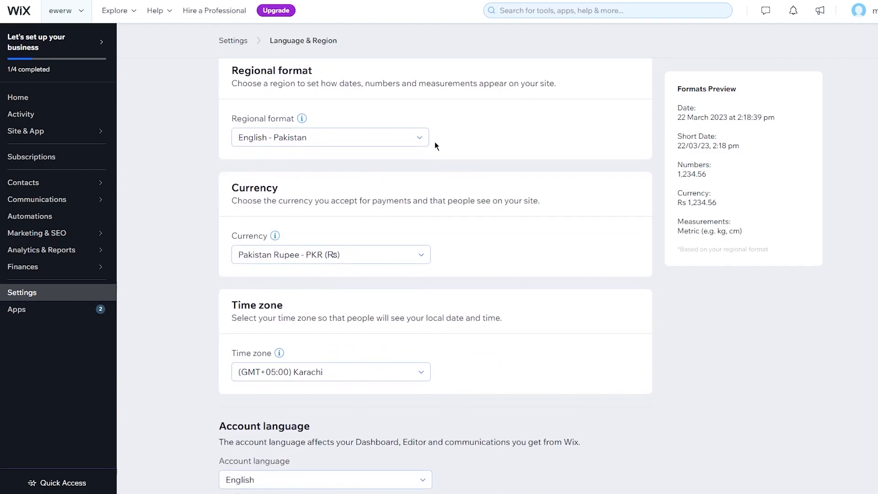
scroll(434, 141, "down", 2)
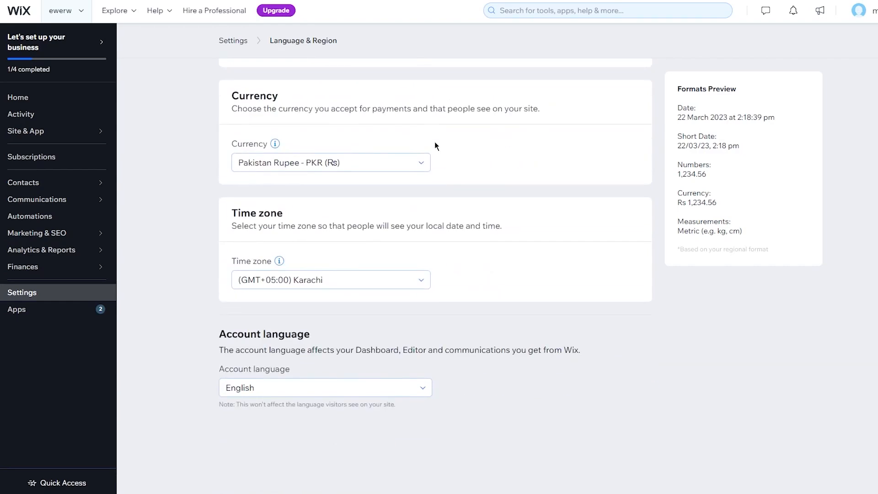
Step: Open Invoices & quotes settings, with Pakistan Rupee currency and Net + 30 payment terms
left_click(45, 293)
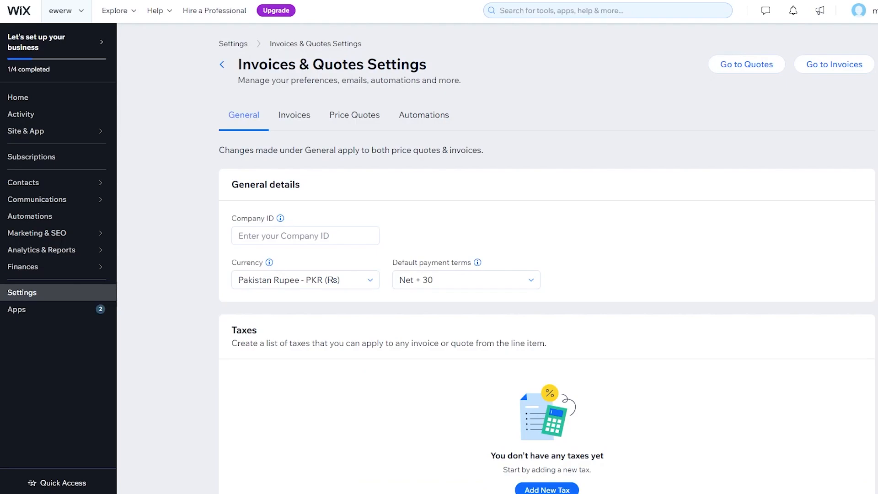
scroll(572, 82, "down", 1)
scroll(571, 81, "up", 1)
scroll(495, 127, "down", 1)
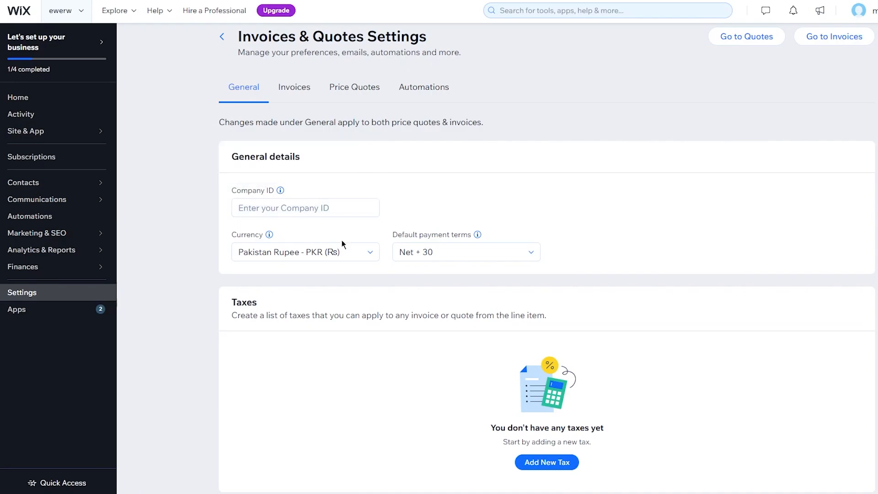
Step: Read the Company ID field's info explanation in the general details, then dismiss it
left_click(314, 214)
mouse_move(279, 191)
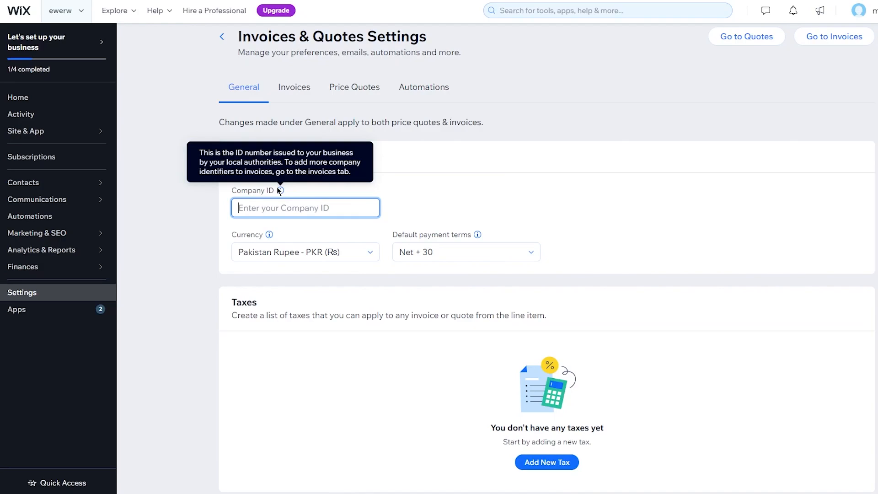
left_click(455, 206)
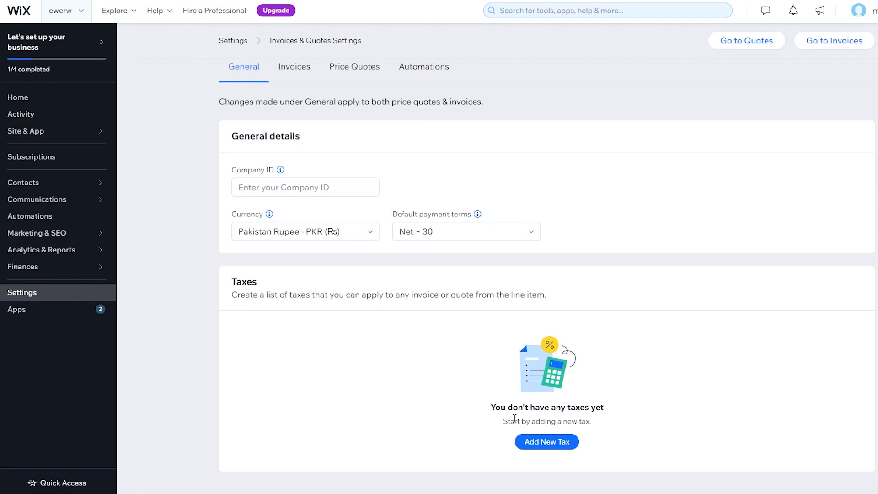
scroll(501, 420, "up", 1)
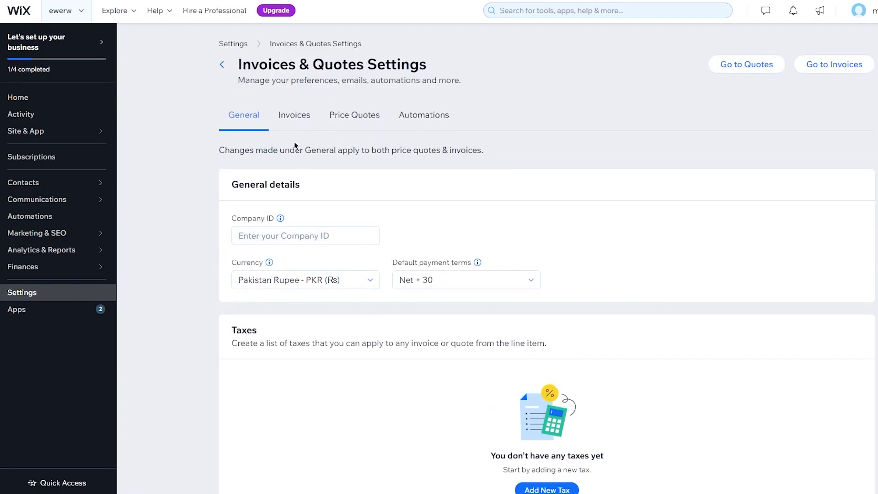
Step: Review the example invoice on the Invoices tab, then switch to the Price Quotes tab
left_click(294, 116)
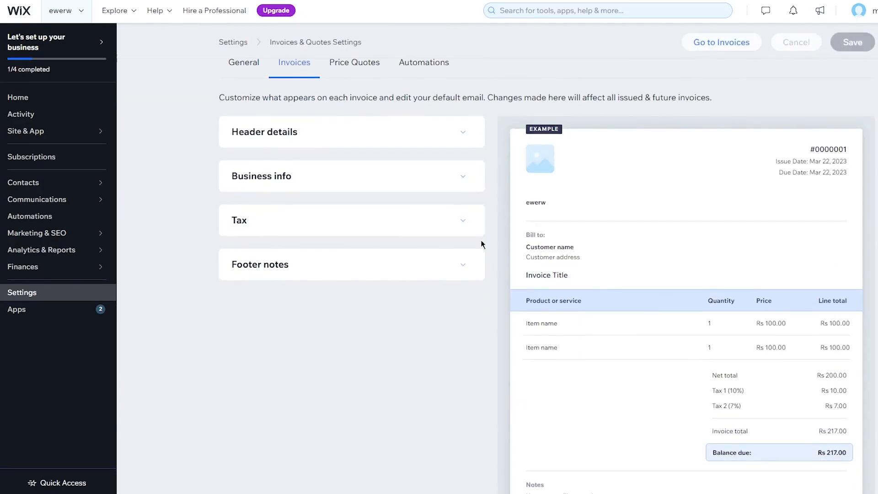
scroll(752, 387, "down", 5)
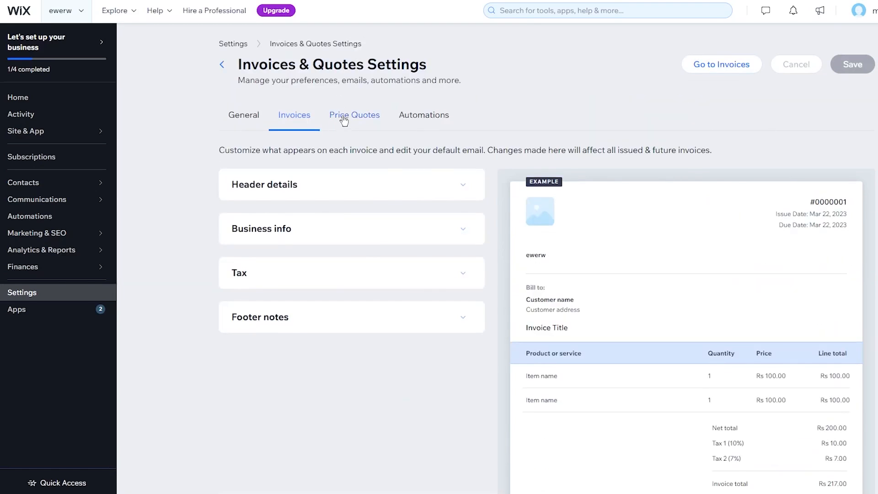
left_click(345, 119)
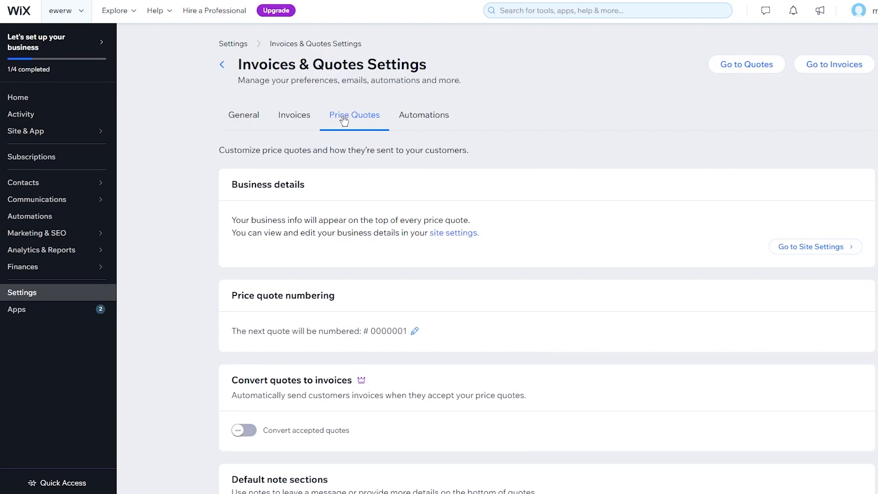
Step: Look over the recommended invoice and quote automations, then go back to the Settings overview
left_click(403, 113)
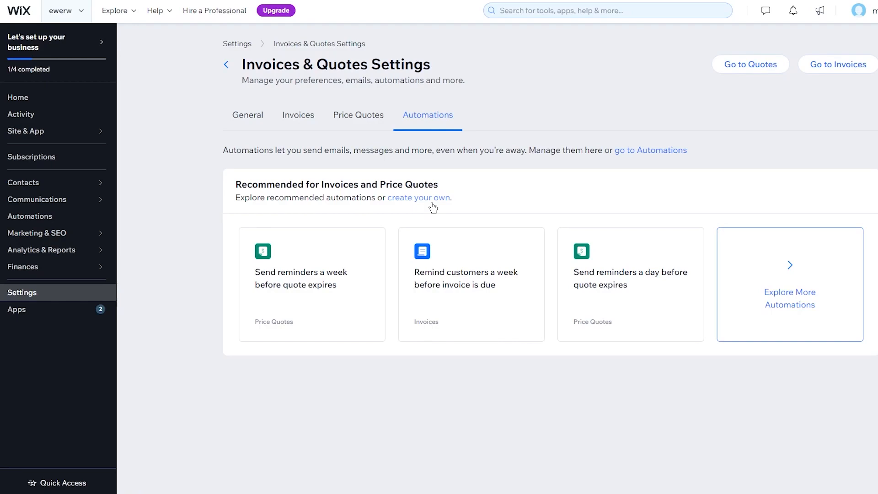
left_click(64, 294)
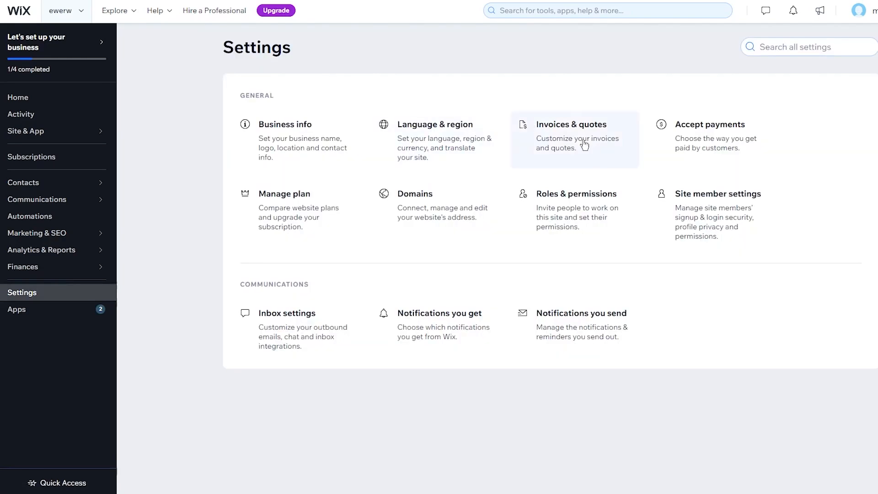
Step: Check Accept payments with location left as Pakistan, then return to all settings
left_click(665, 157)
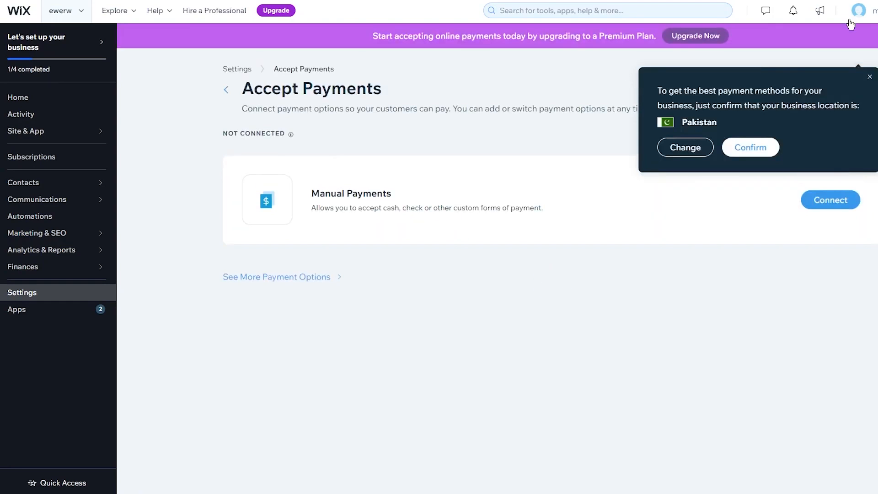
left_click(870, 77)
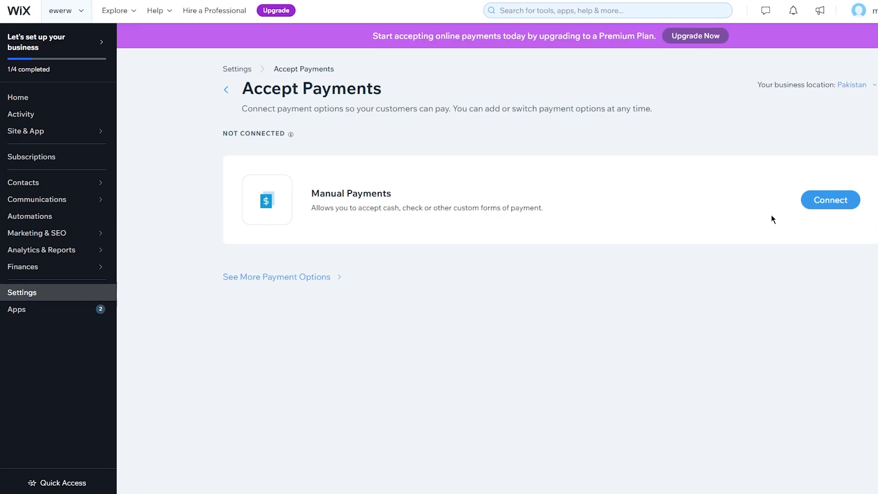
left_click(225, 90)
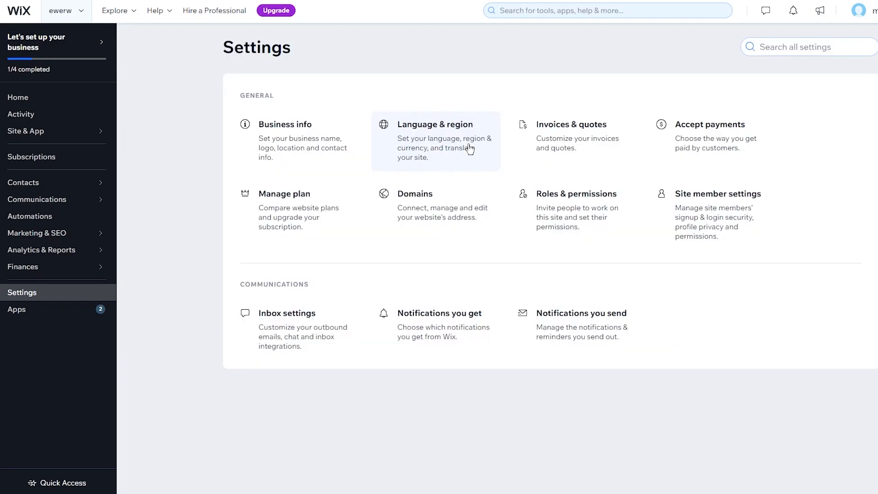
left_click(315, 233)
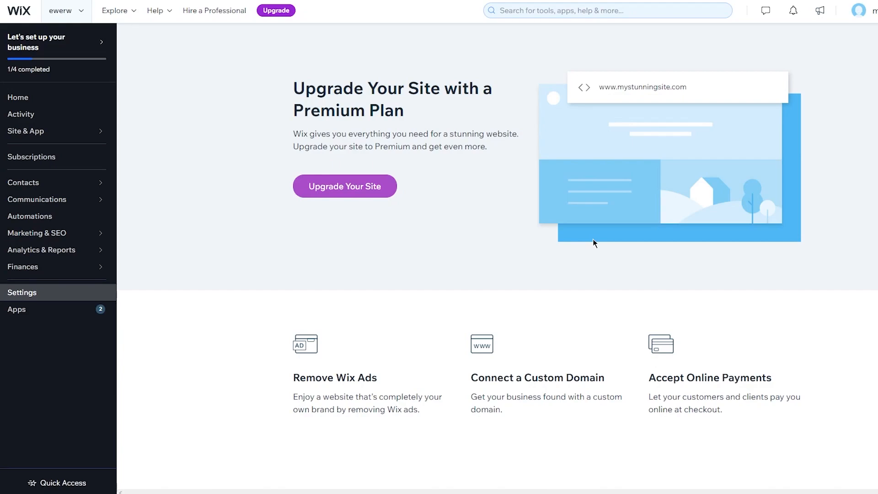
left_click(53, 300)
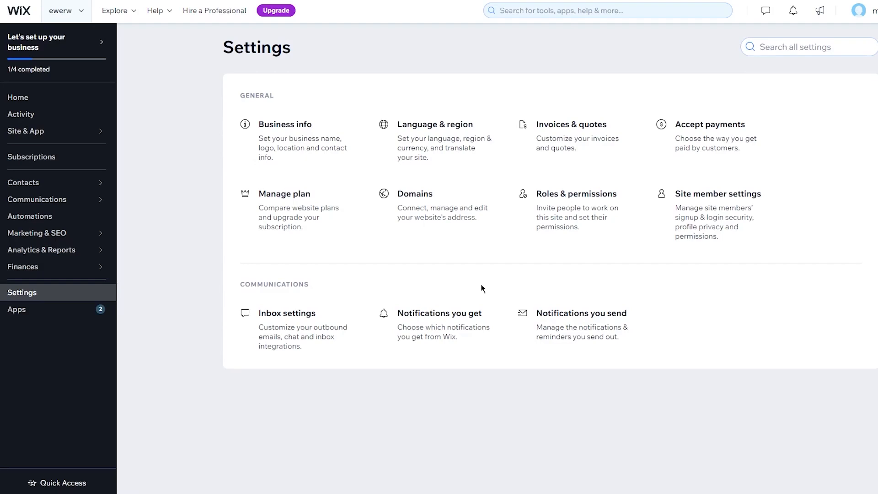
Step: Visit the App Market, return to the dashboard, and expand the Design your website step
left_click(47, 317)
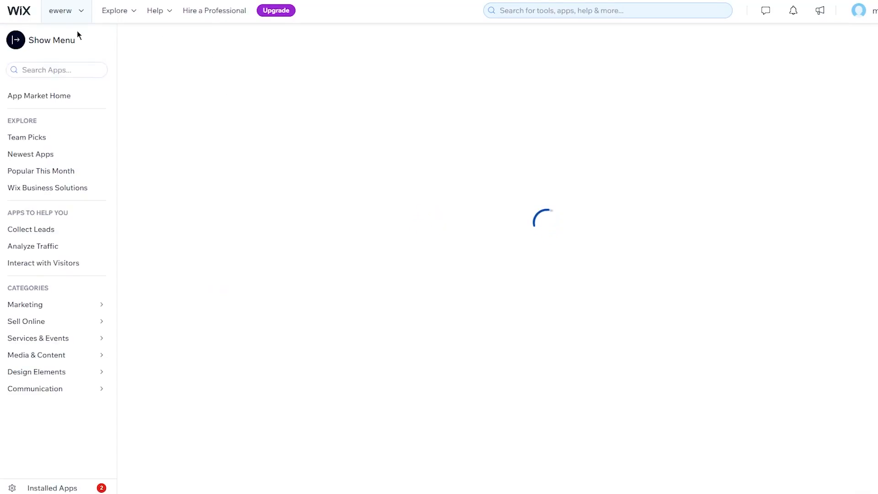
left_click(15, 18)
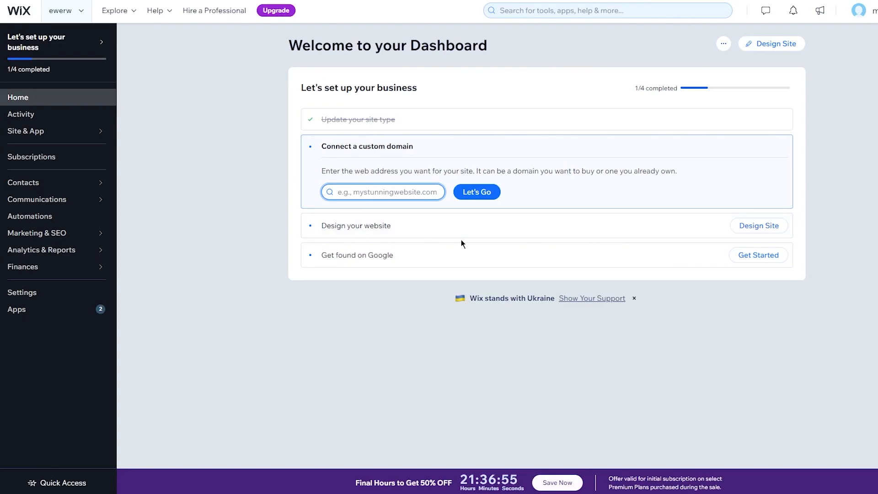
left_click(403, 227)
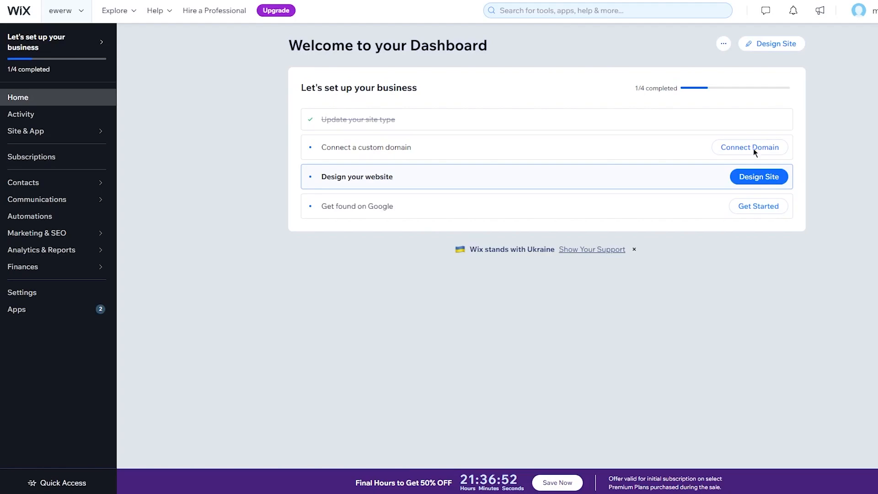
Step: Choose Design Site with a ready-made template and scroll the Business Website Templates gallery
left_click(775, 45)
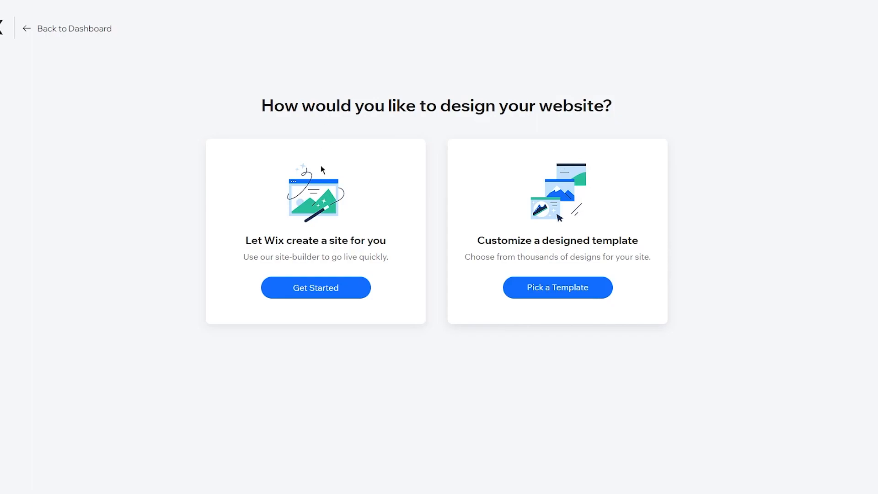
left_click(569, 297)
scroll(690, 222, "down", 1)
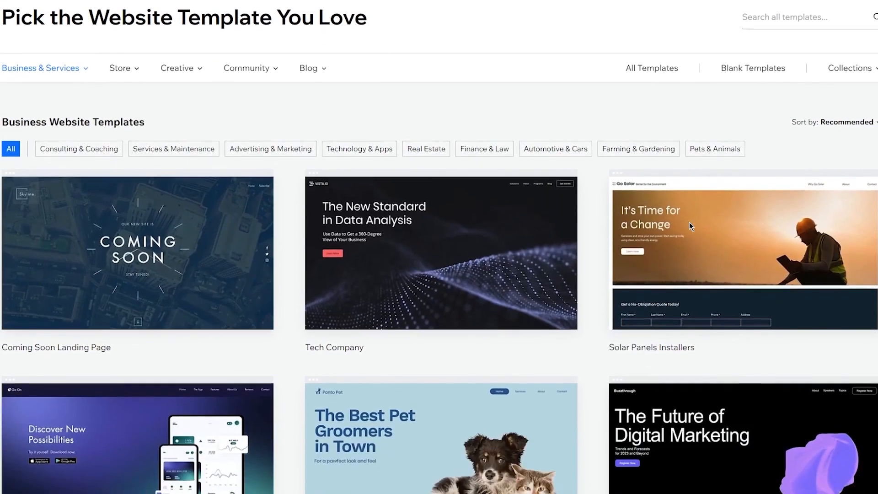
mouse_move(620, 202)
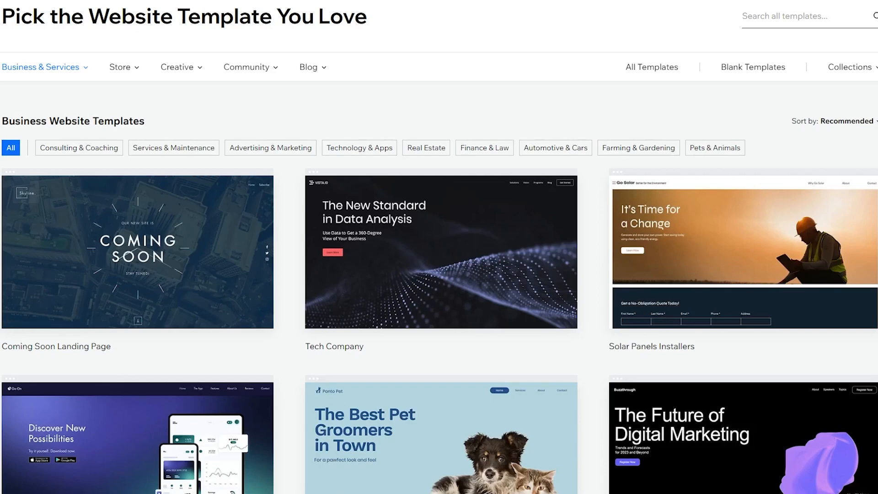
scroll(440, 260, "down", 5)
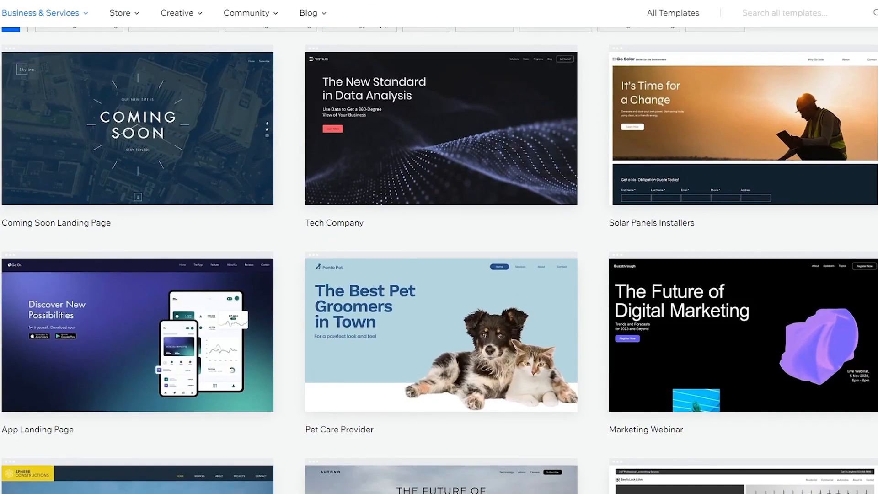
scroll(439, 260, "down", 1)
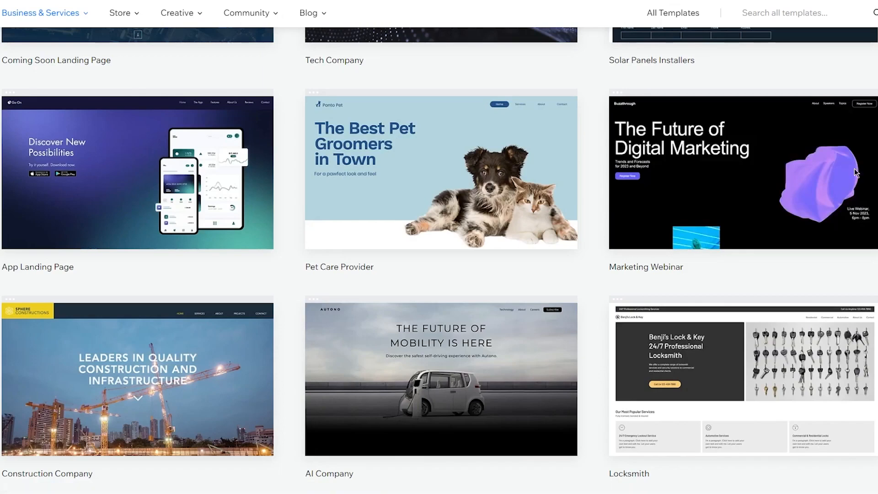
Step: View the Marketing Webinar template preview, scrolling through its registration and mailing-list sections
mouse_move(734, 146)
left_click(739, 196)
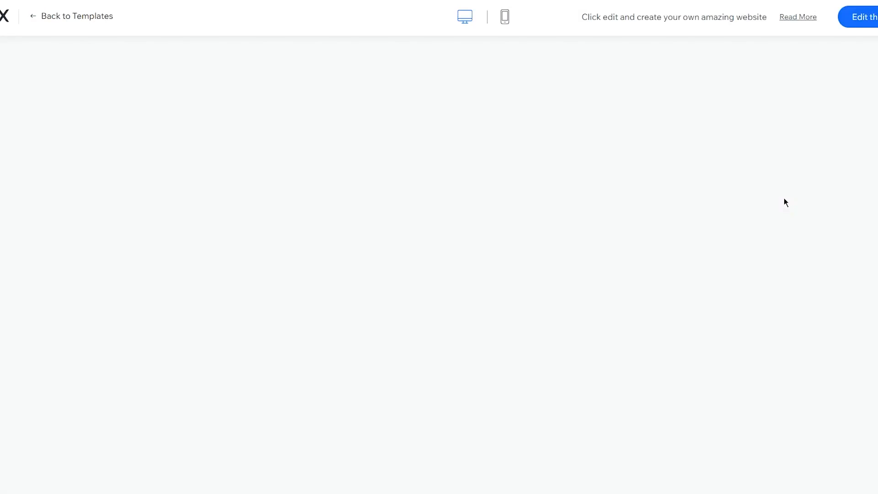
scroll(784, 198, "down", 10)
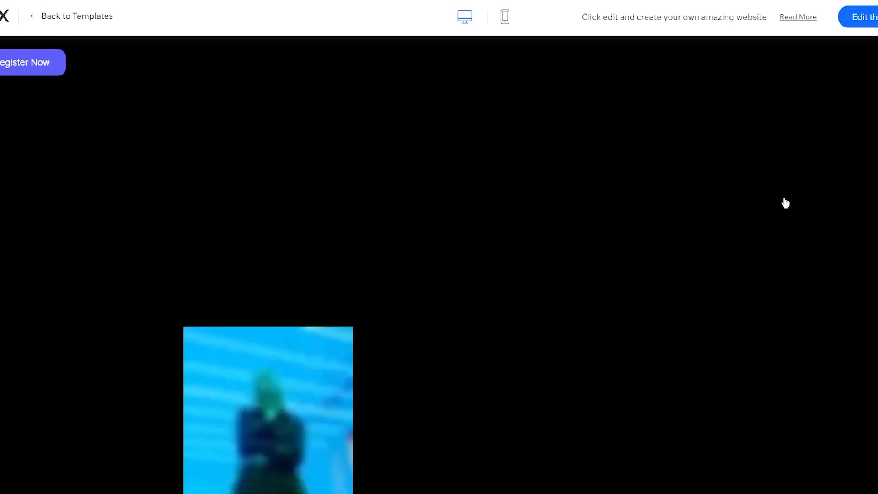
scroll(785, 202, "up", 10)
scroll(785, 202, "down", 5)
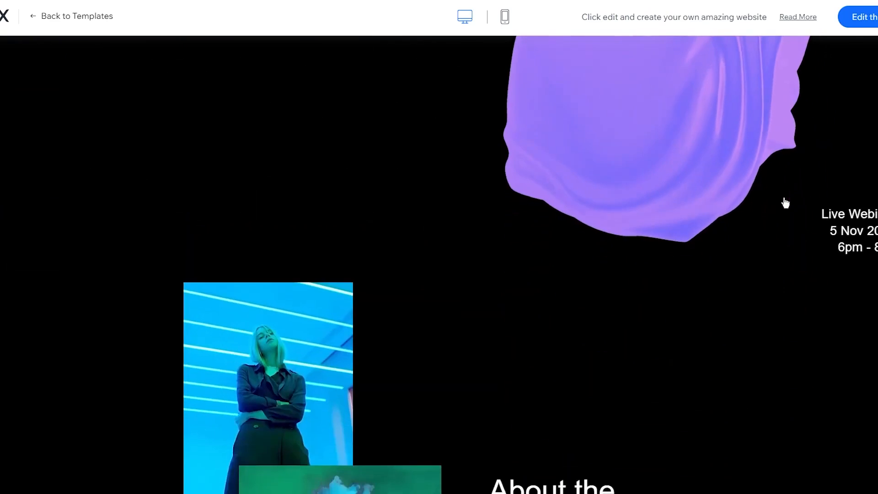
scroll(707, 129, "up", 4)
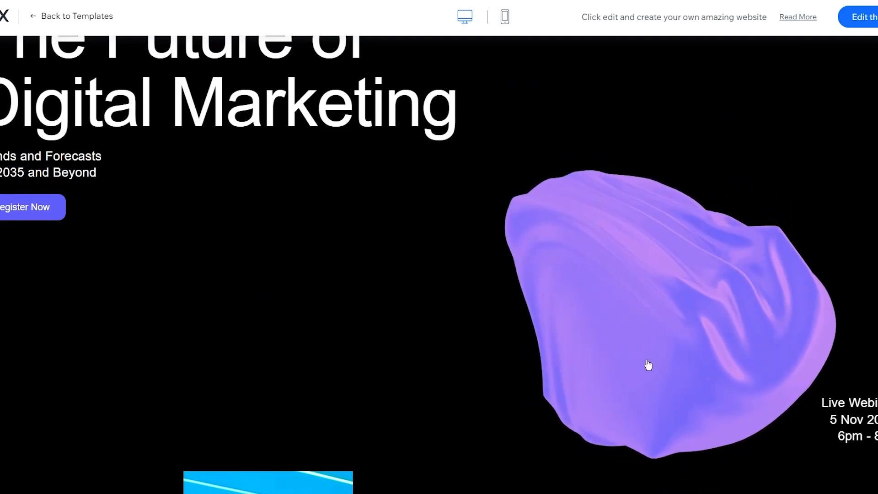
scroll(380, 320, "down", 15)
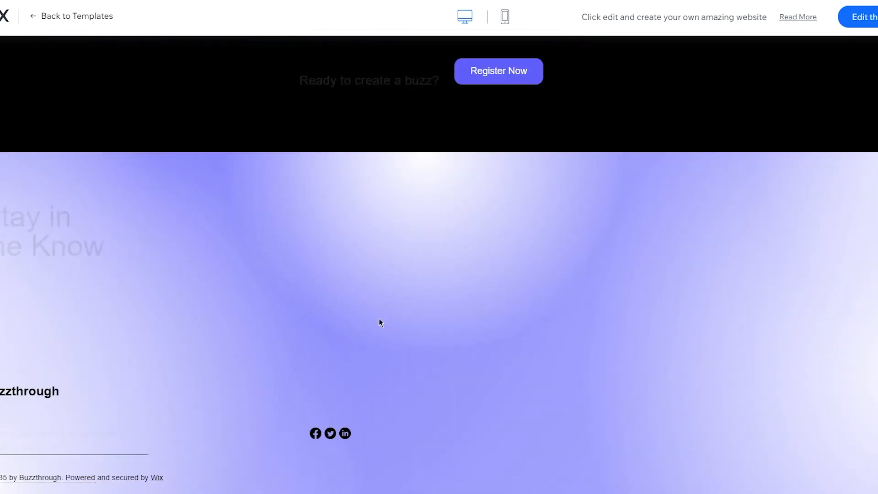
scroll(379, 319, "up", 6)
scroll(379, 318, "down", 5)
scroll(380, 320, "up", 20)
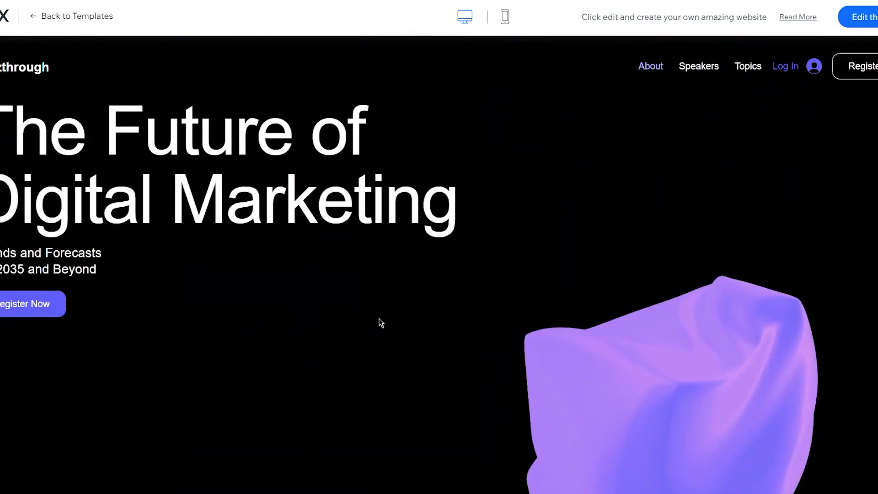
scroll(380, 322, "down", 5)
scroll(379, 319, "down", 15)
scroll(379, 319, "up", 12)
scroll(378, 318, "up", 10)
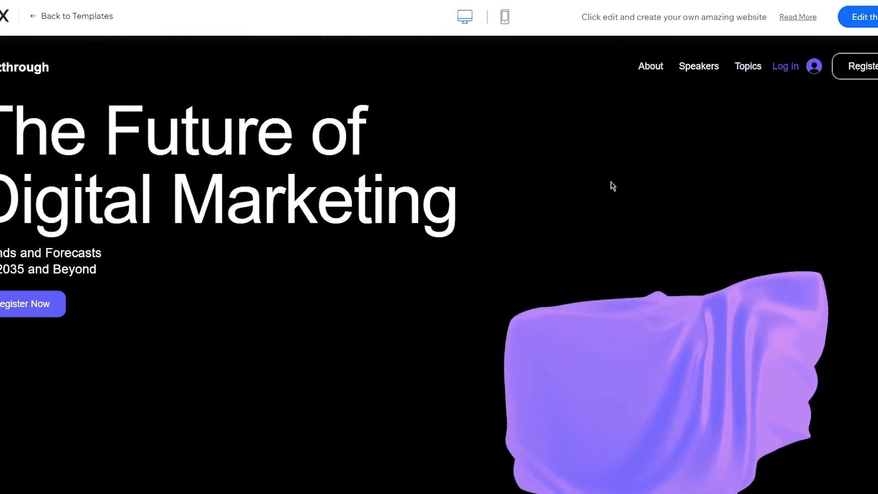
Step: Edit the Marketing Webinar template, dismiss the intro overlay, and check the Site menu
left_click(863, 18)
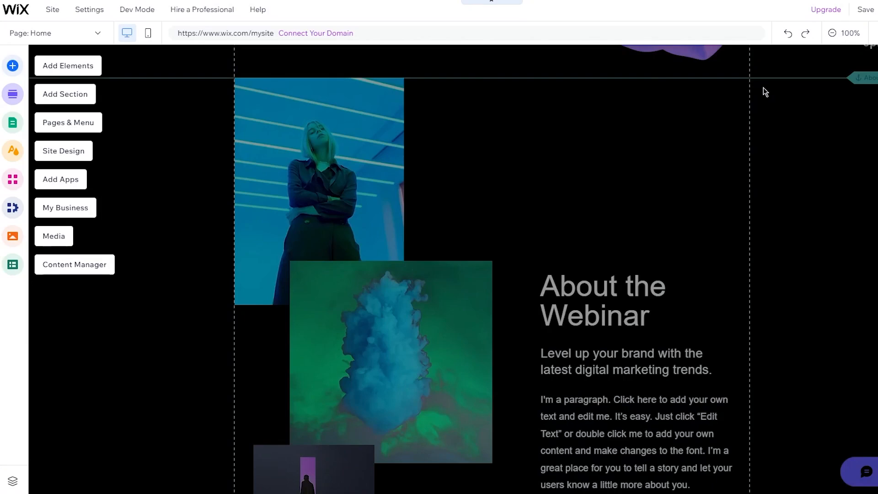
left_click(649, 227)
scroll(345, 184, "up", 10)
scroll(345, 188, "down", 5)
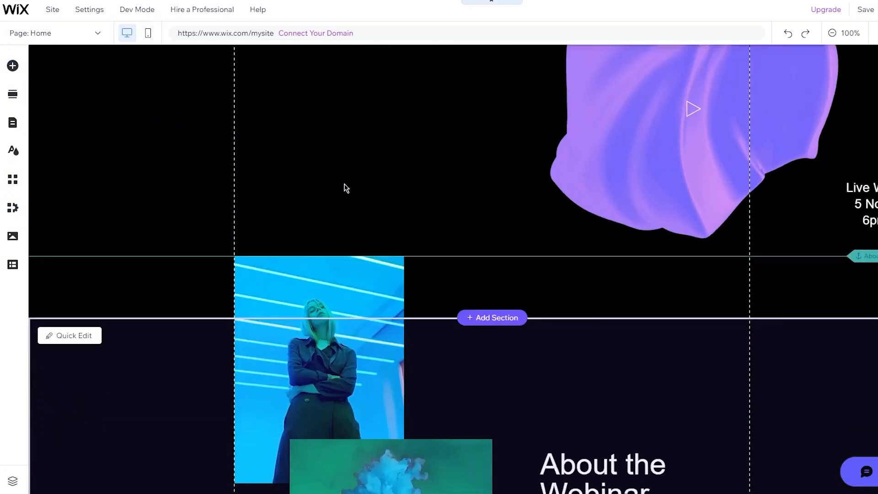
scroll(345, 187, "up", 5)
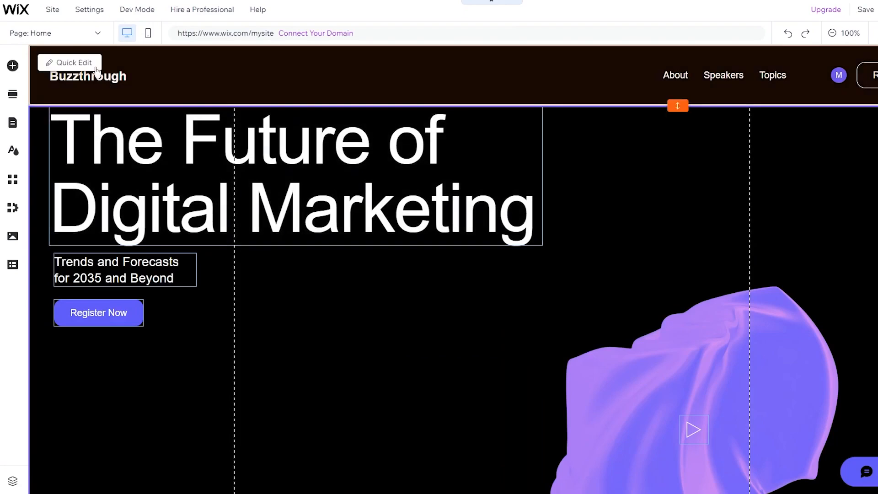
left_click(51, 11)
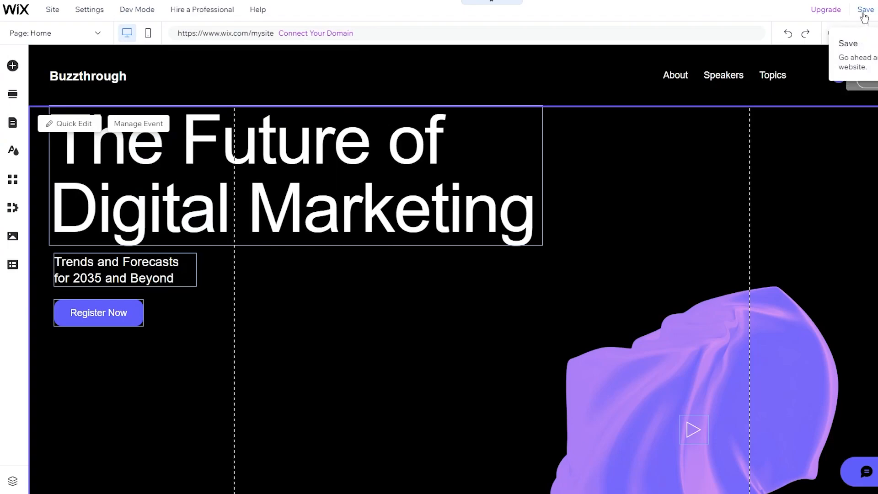
Step: Show the editor's Site menu, then its Settings menu with Connect Domain and Favicon options
mouse_move(53, 13)
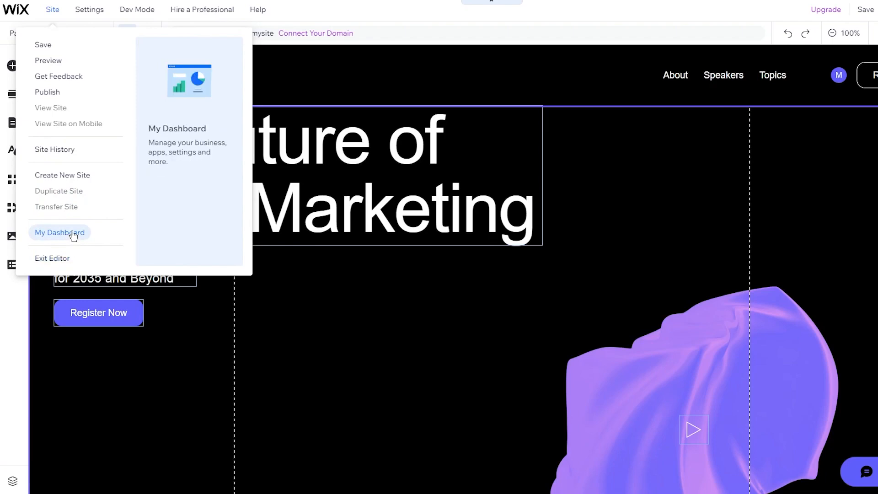
mouse_move(86, 17)
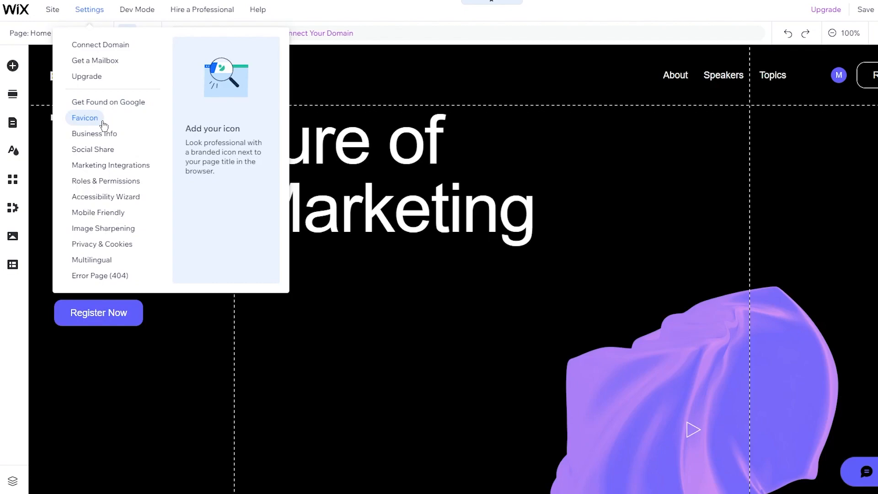
Step: Try Marketing Integrations, dismiss the 'First Save Your Site' prompt, and reopen the Settings menu
left_click(127, 173)
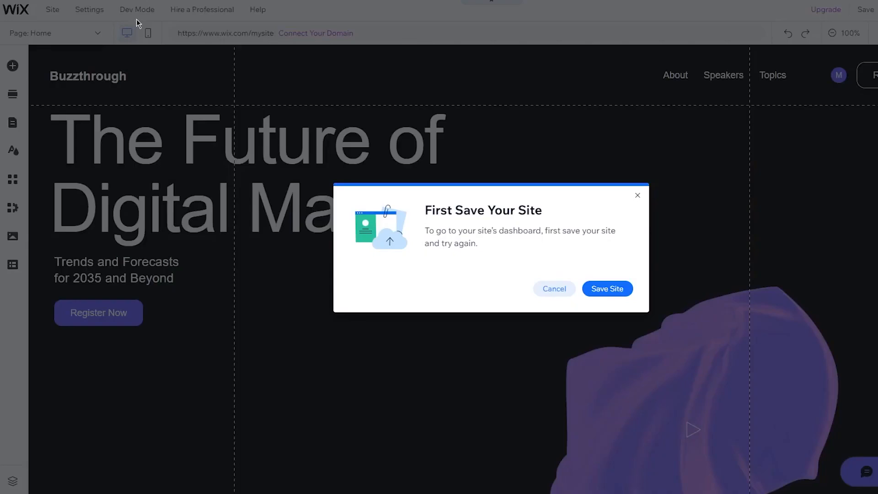
left_click(552, 289)
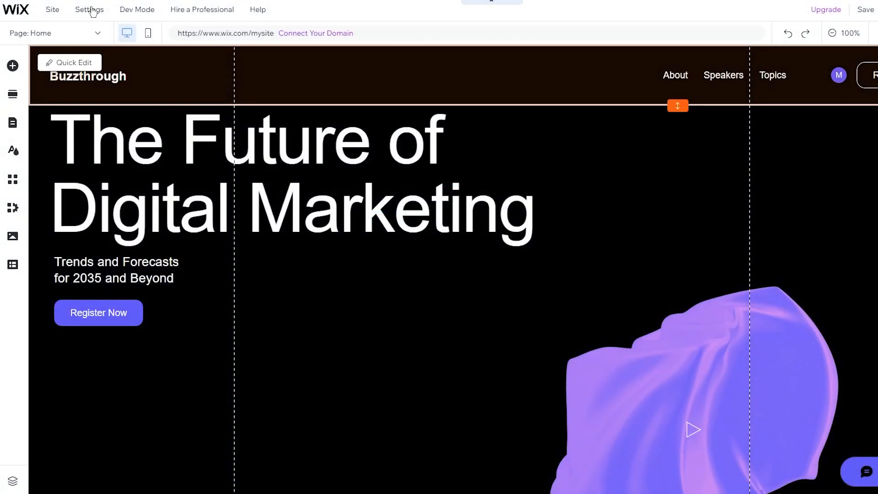
left_click(90, 10)
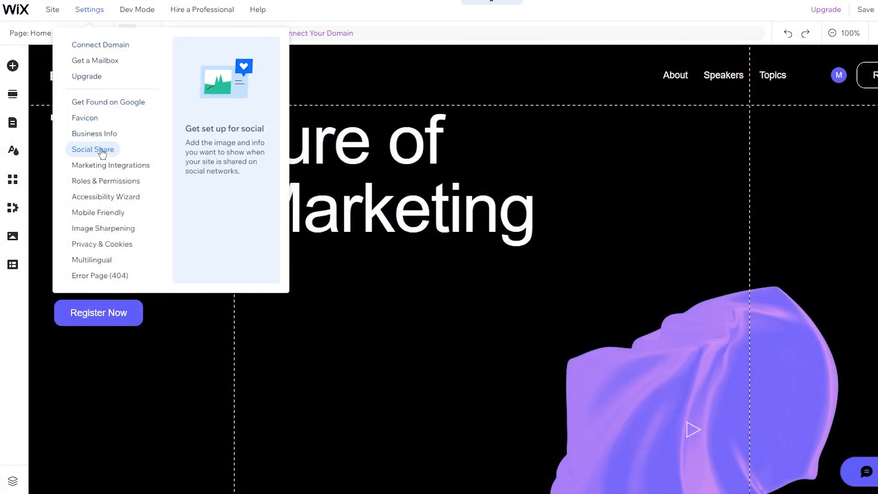
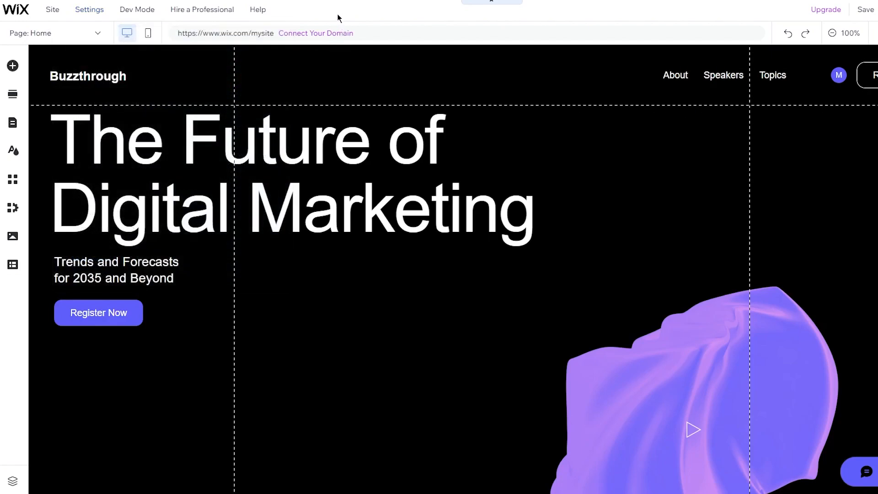
Step: Open Add Elements on the Text category and browse Themed Text, Titles and Paragraphs
mouse_move(143, 15)
mouse_move(187, 8)
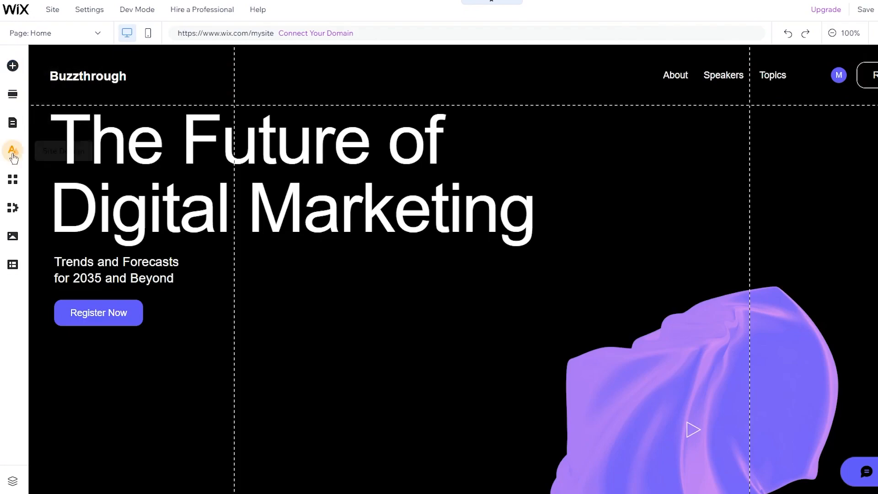
left_click(12, 66)
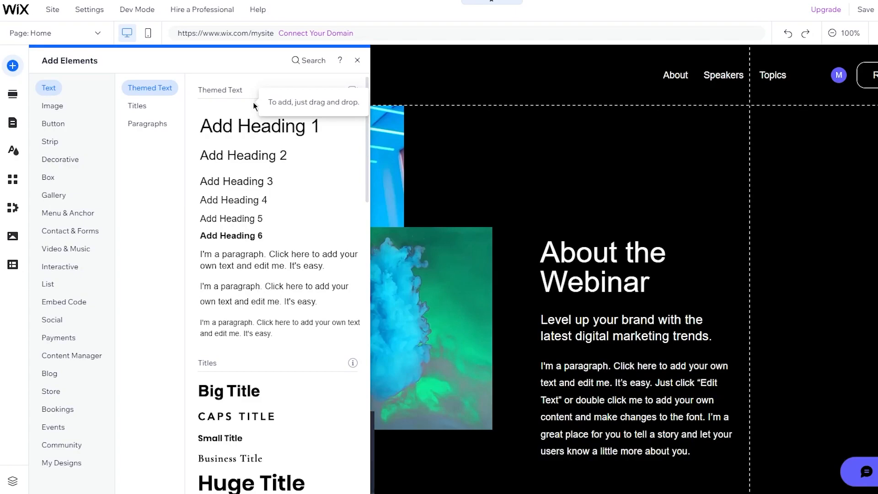
scroll(303, 277, "down", 5)
scroll(222, 169, "down", 10)
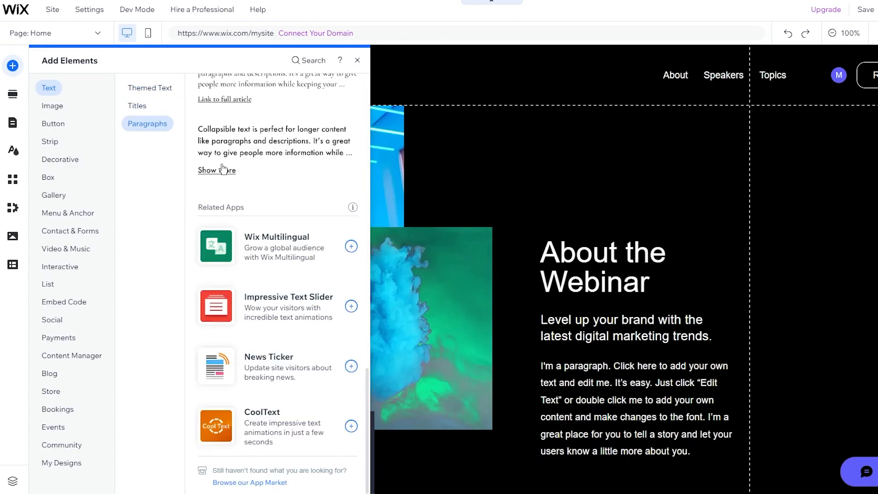
scroll(245, 221, "up", 8)
scroll(247, 225, "down", 8)
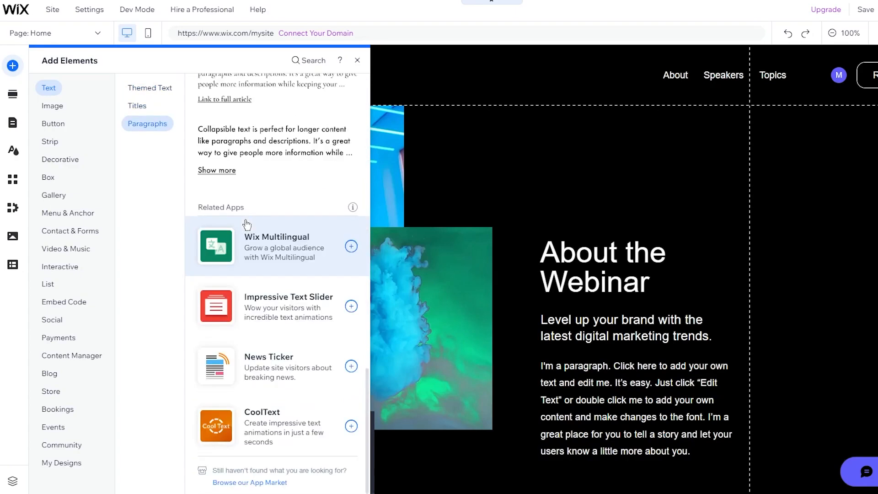
scroll(280, 188, "up", 3)
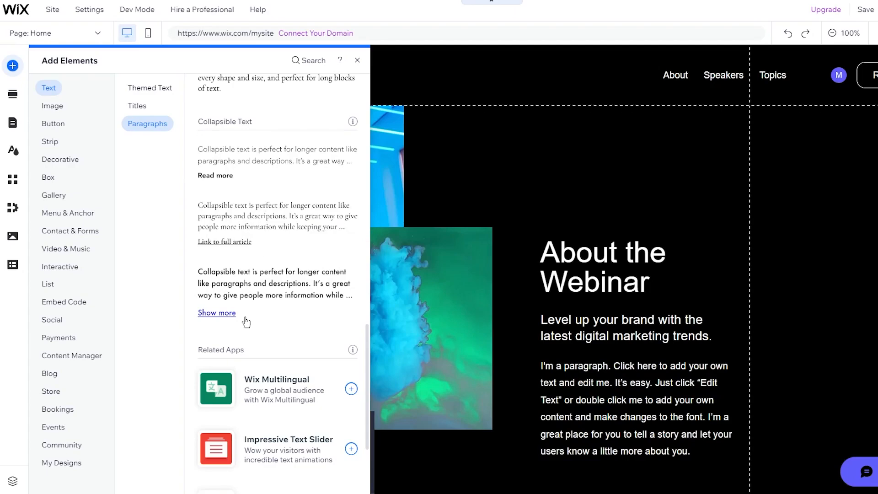
scroll(252, 247, "up", 3)
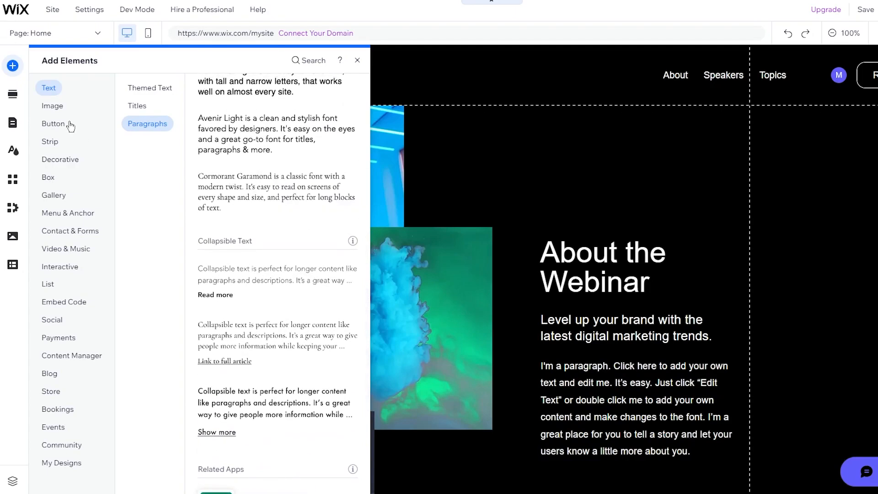
Step: Show the Image category, jumping to Free Wix Illustrations and back to Upload & Import
left_click(57, 107)
left_click(156, 168)
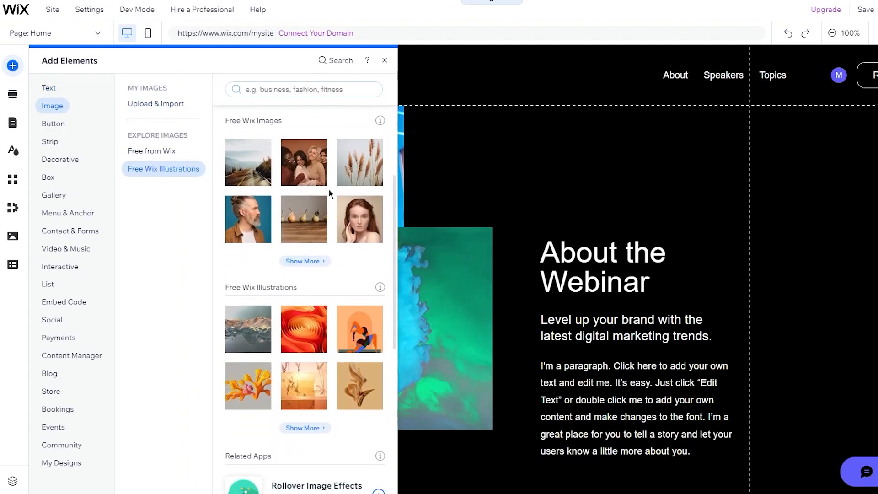
scroll(328, 189, "down", 5)
scroll(330, 194, "up", 10)
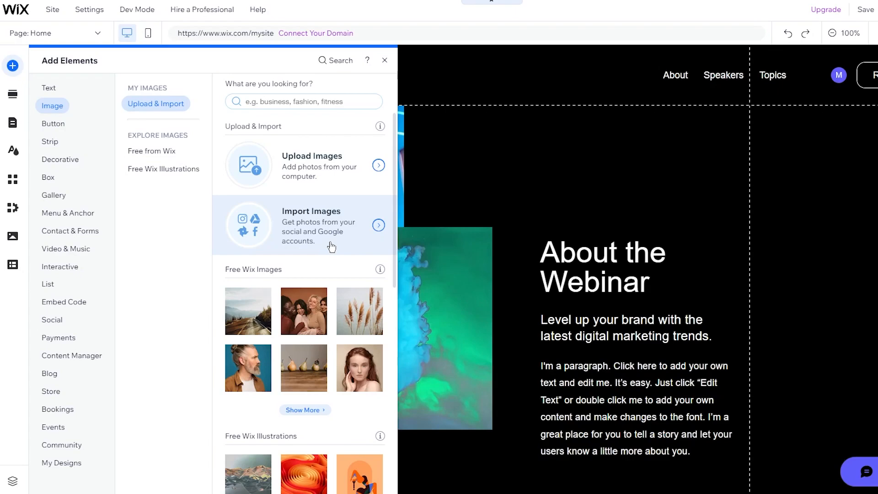
scroll(331, 247, "down", 3)
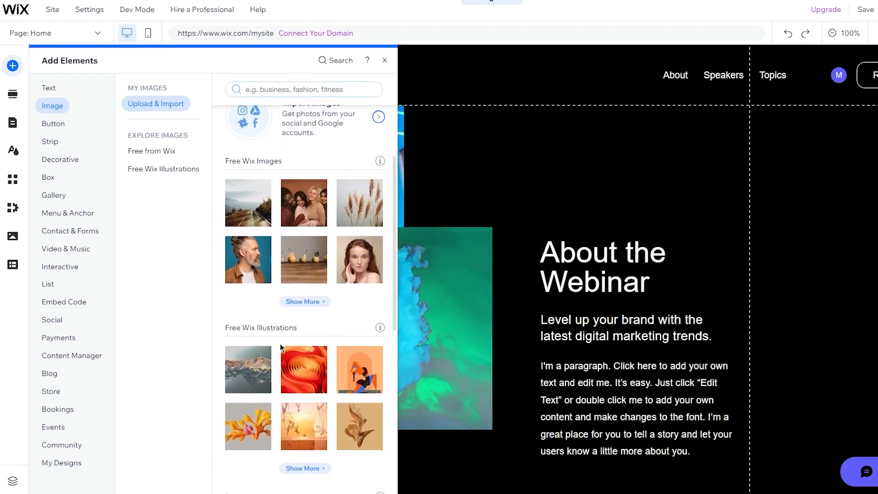
scroll(282, 348, "down", 7)
scroll(282, 348, "up", 10)
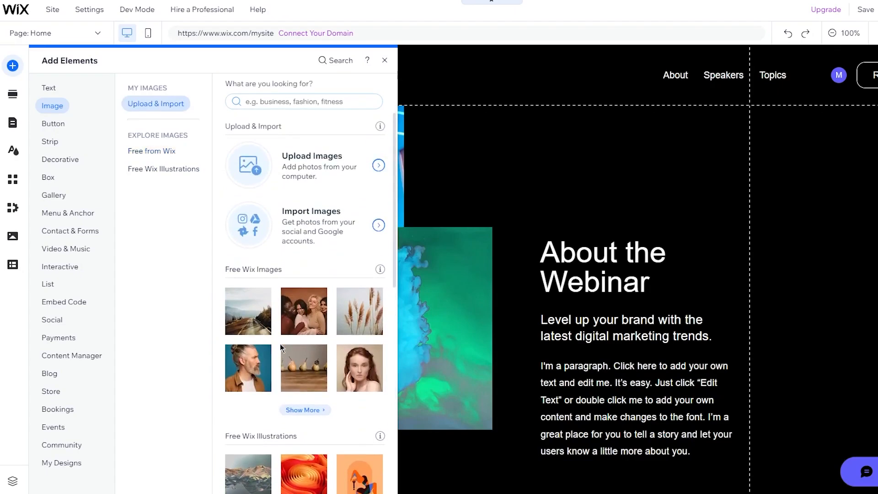
Step: Browse Menu & Anchor, then the Button category's Wix chat and themed button designs
left_click(64, 213)
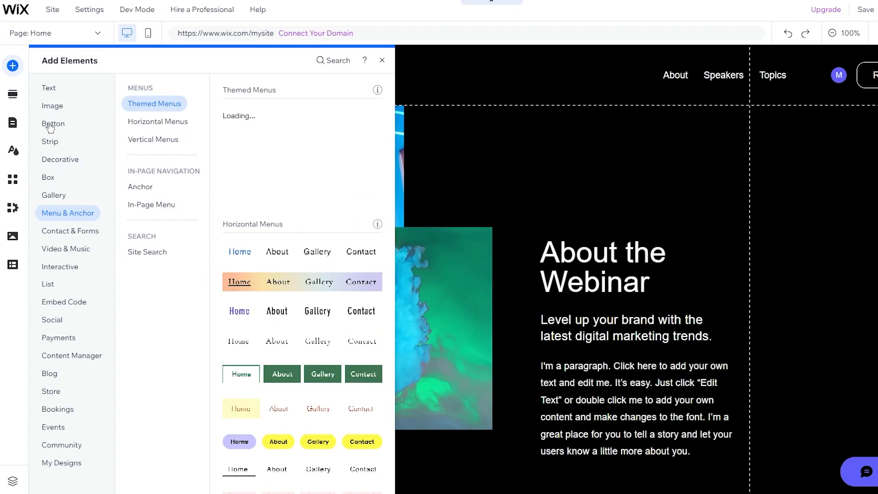
left_click(50, 124)
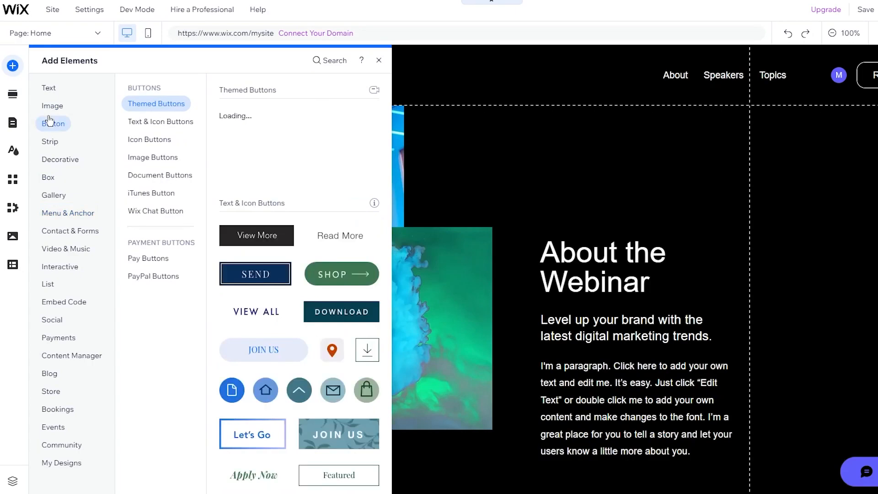
left_click(174, 211)
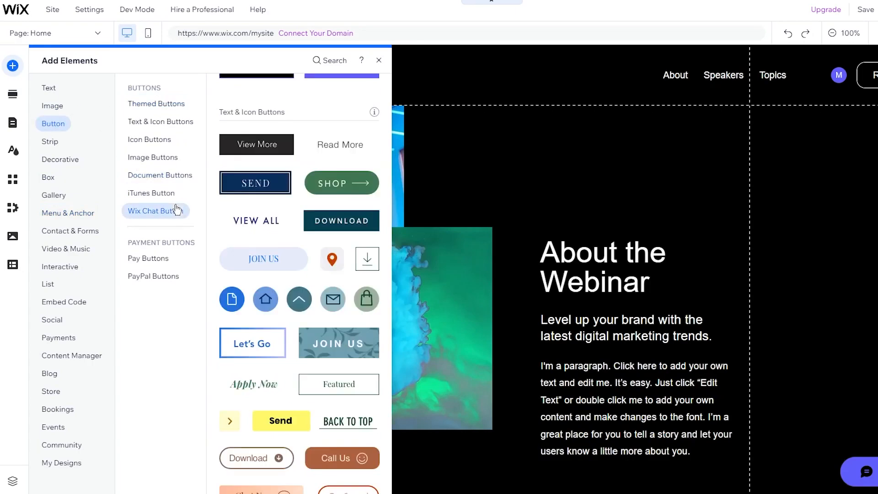
left_click(161, 108)
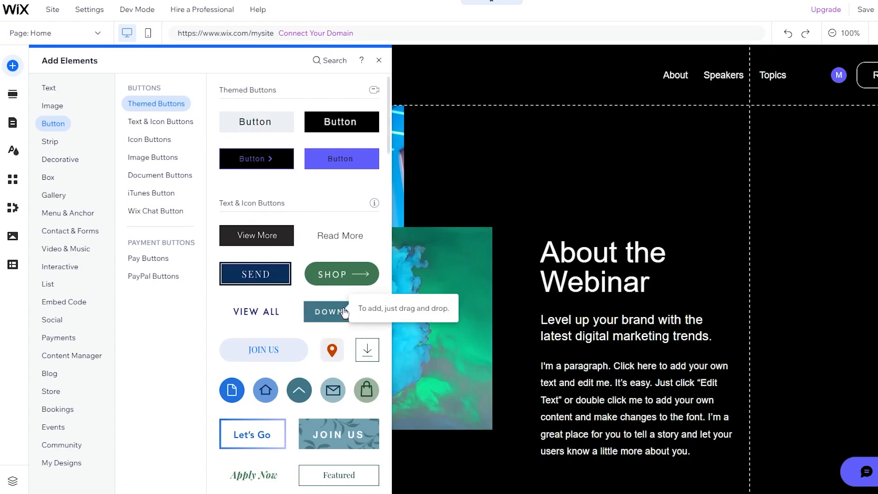
scroll(345, 313, "down", 7)
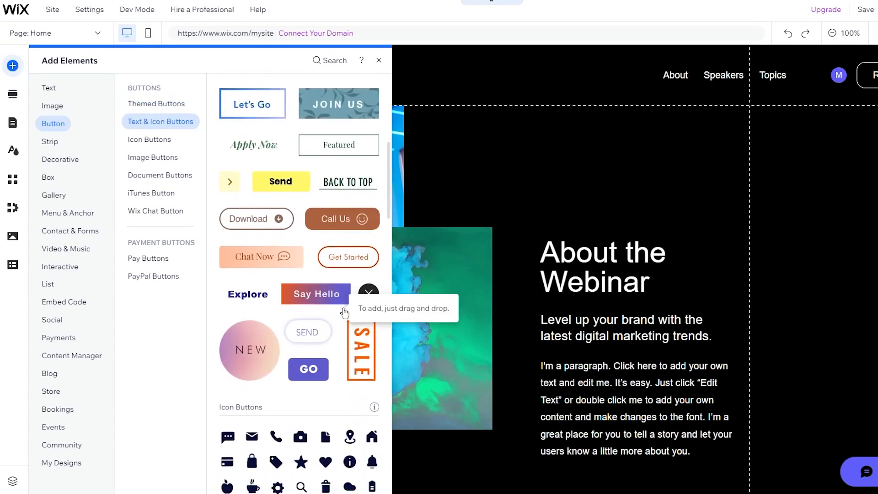
scroll(345, 313, "down", 5)
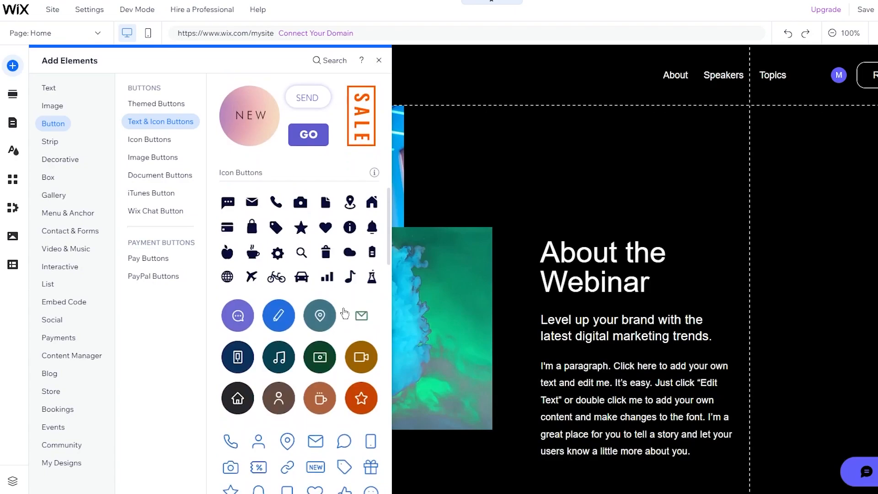
Step: Add an envelope icon button, delete it, and reopen the Add Elements panel
left_click(344, 312)
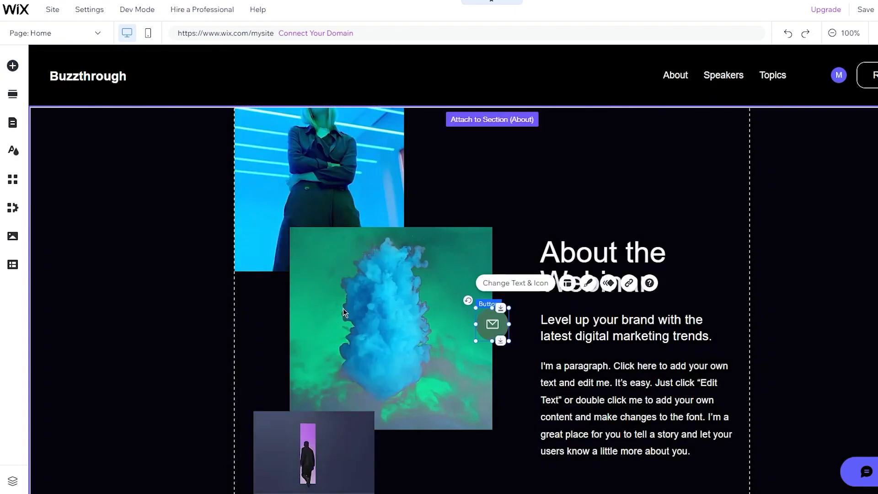
key("Delete")
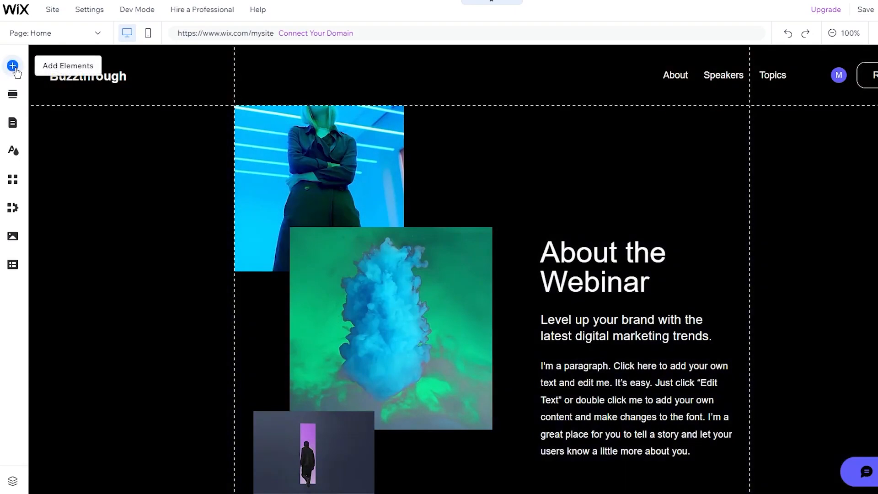
left_click(13, 66)
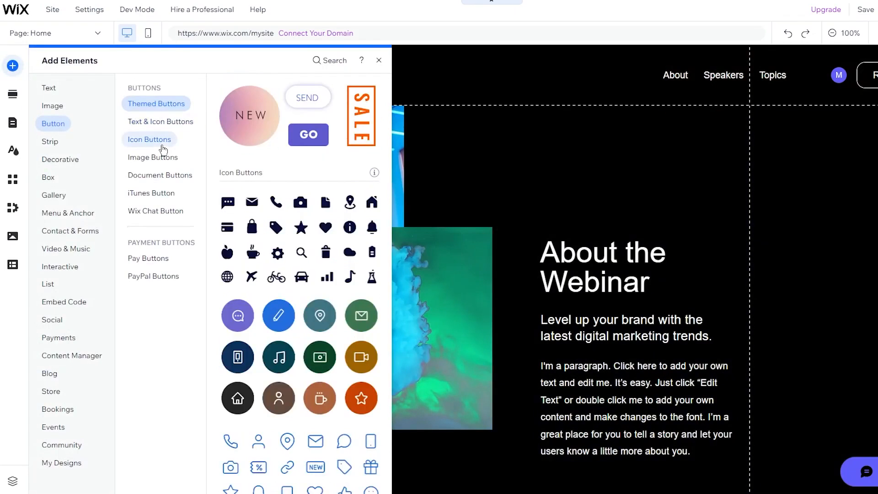
Step: Show the Strip designs and scroll down to the Featured strips
left_click(56, 142)
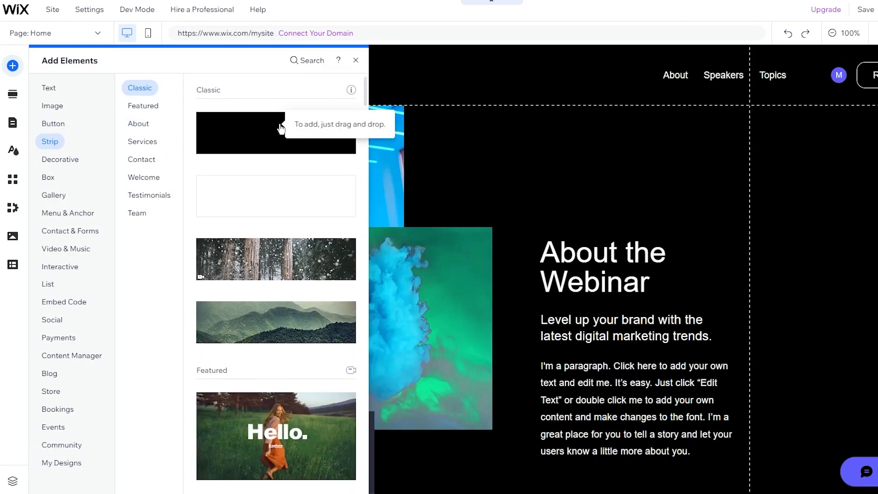
scroll(279, 238, "down", 3)
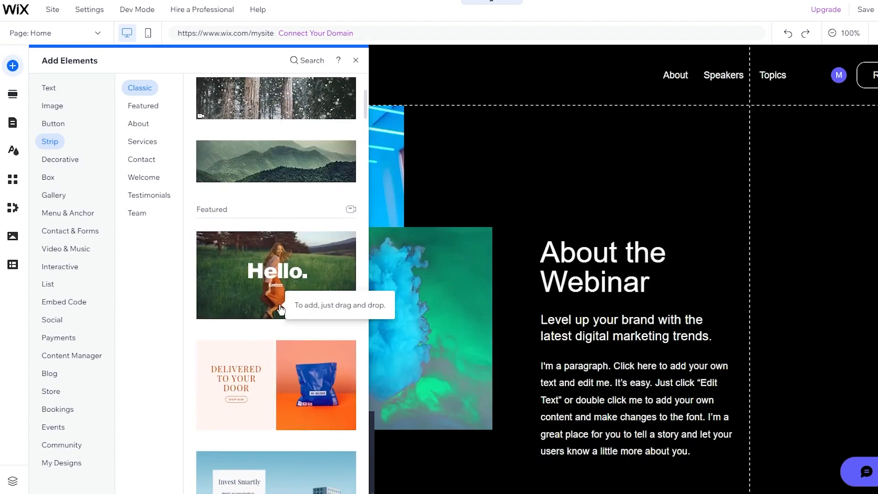
scroll(281, 307, "down", 5)
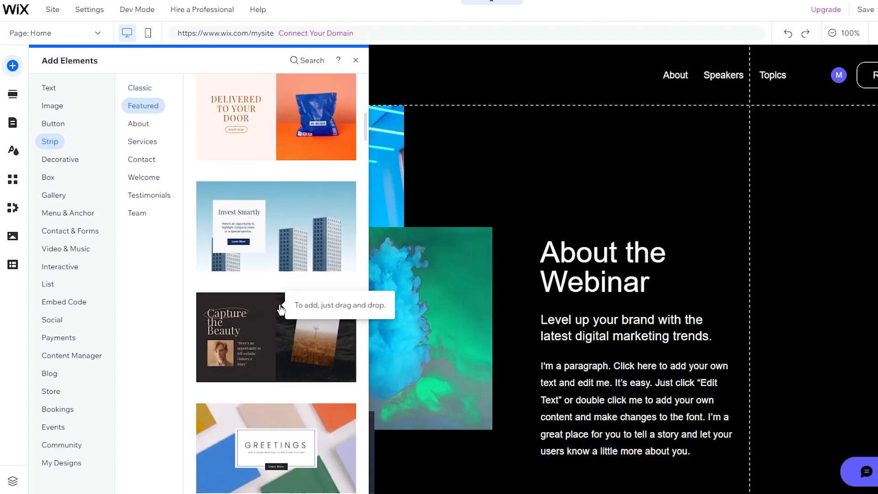
scroll(281, 309, "down", 5)
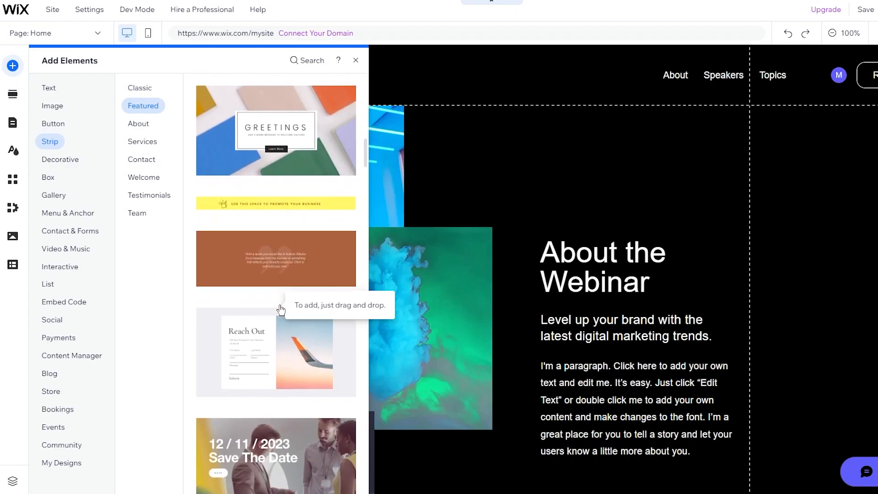
scroll(580, 174, "down", 5)
scroll(580, 173, "down", 5)
scroll(580, 173, "up", 4)
scroll(580, 174, "down", 10)
scroll(580, 174, "up", 1)
scroll(544, 338, "down", 5)
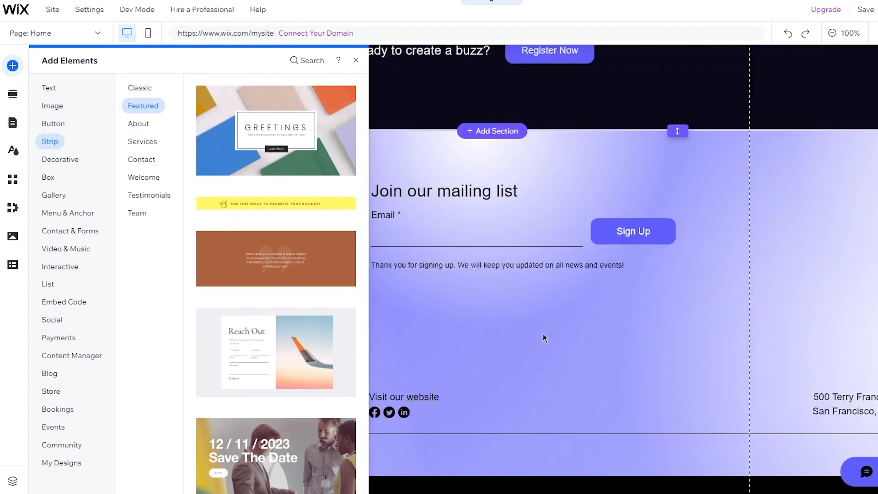
scroll(545, 337, "up", 15)
scroll(543, 333, "down", 1)
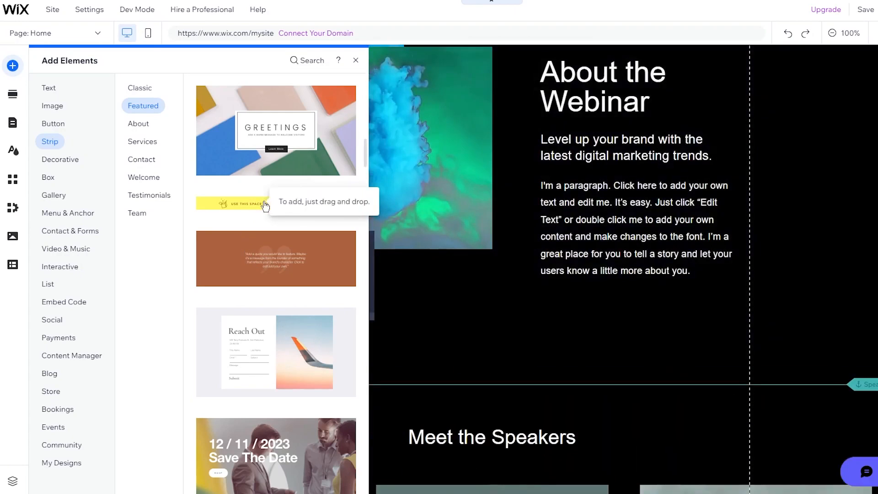
Step: Drop the yellow promotional strip below the About section, then delete it
left_click_drag(265, 207, 446, 355)
scroll(457, 386, "down", 3)
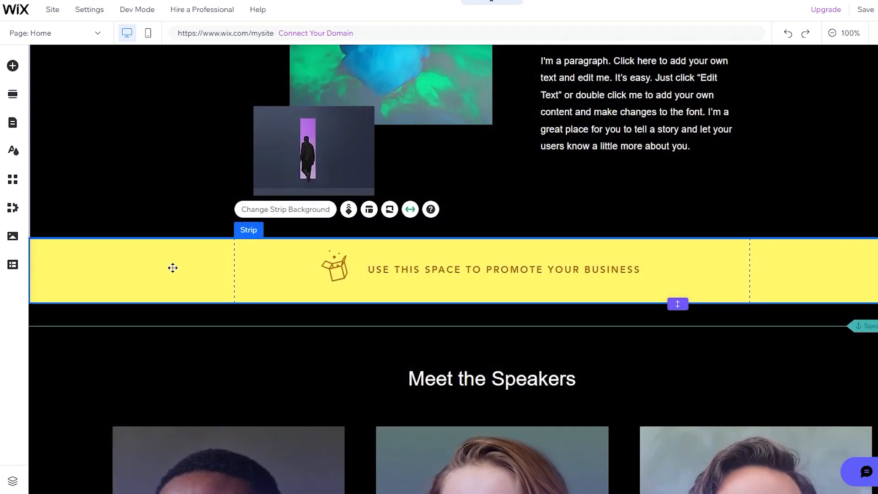
key("Delete")
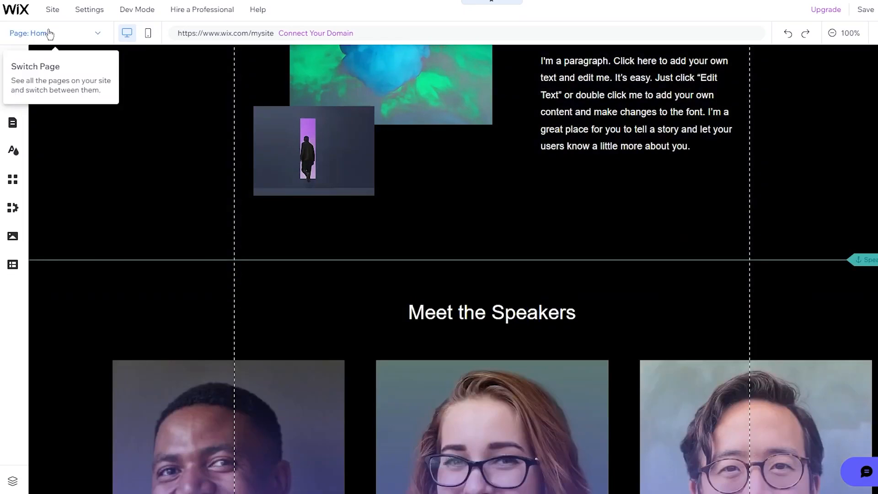
Step: Reopen Add Elements, view the About and Services strip designs, then the Button category
left_click(12, 66)
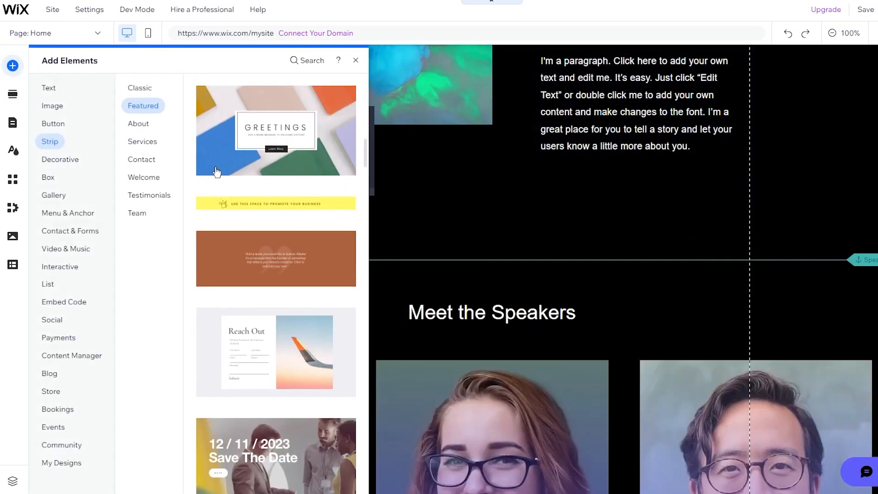
left_click(141, 121)
left_click(143, 150)
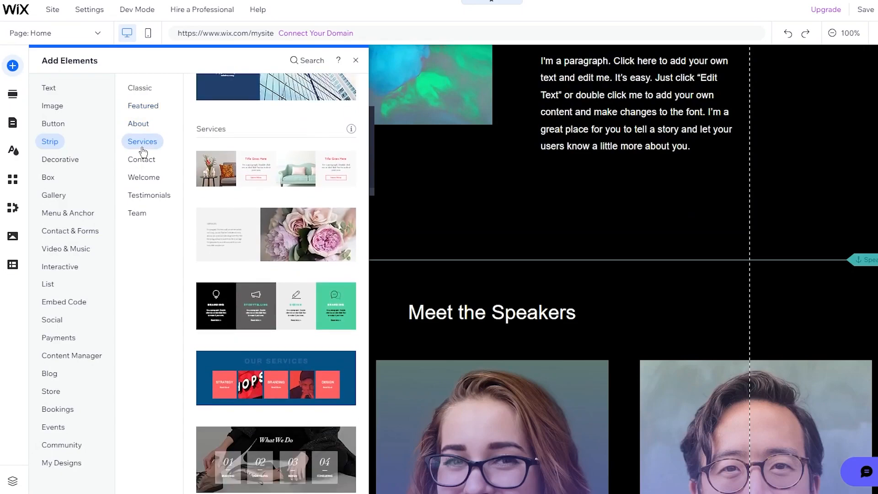
left_click(59, 129)
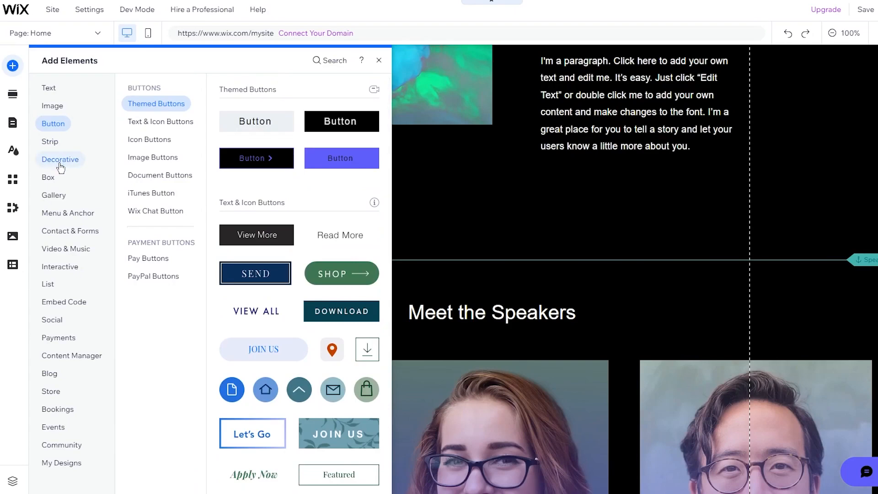
Step: Scroll through the Decorative shapes, lines and icons, then switch to Box containers
left_click(60, 161)
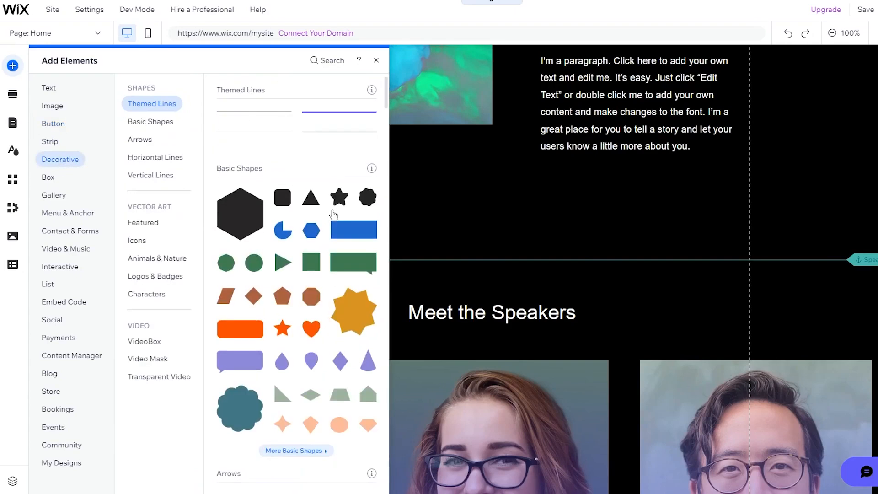
scroll(333, 213, "down", 8)
scroll(333, 214, "down", 15)
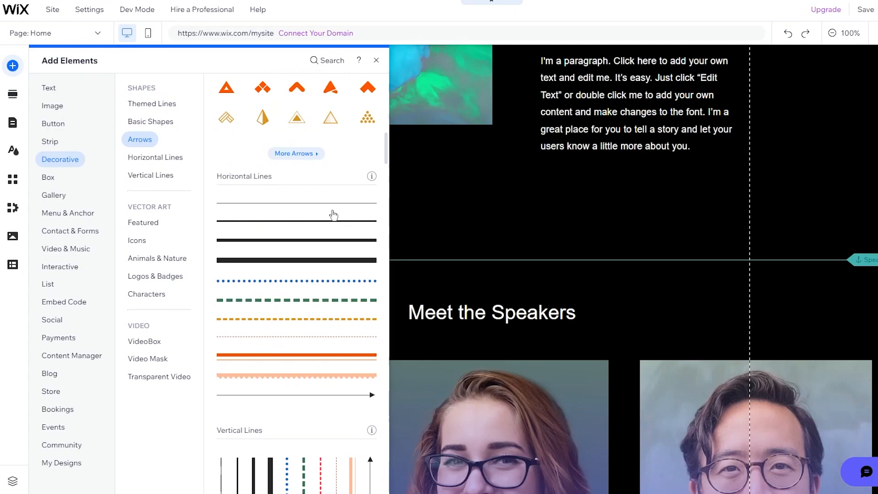
scroll(333, 214, "down", 8)
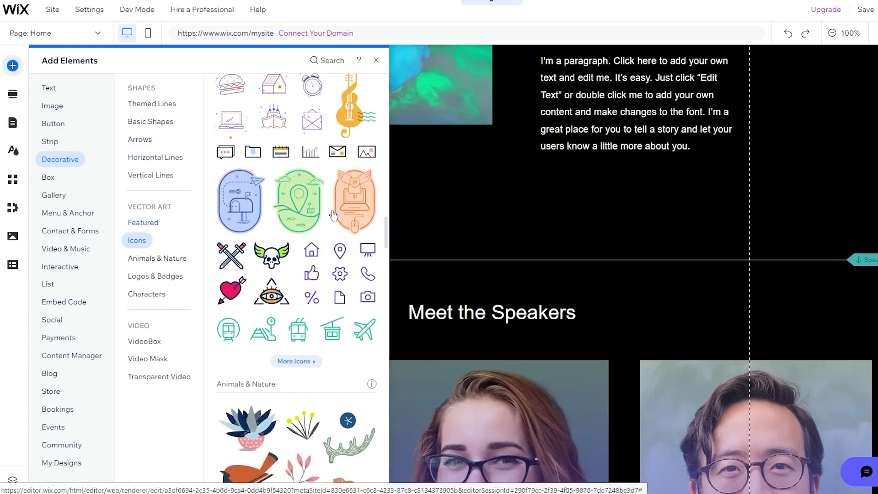
scroll(333, 214, "down", 20)
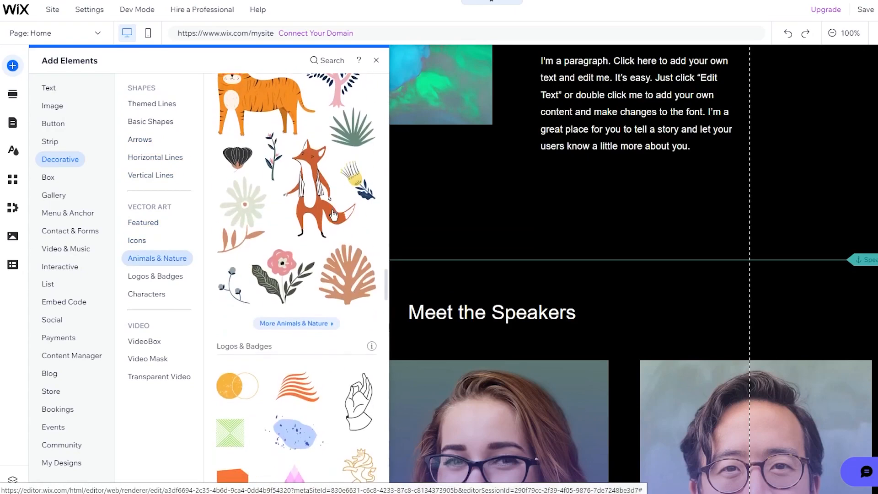
scroll(333, 214, "up", 5)
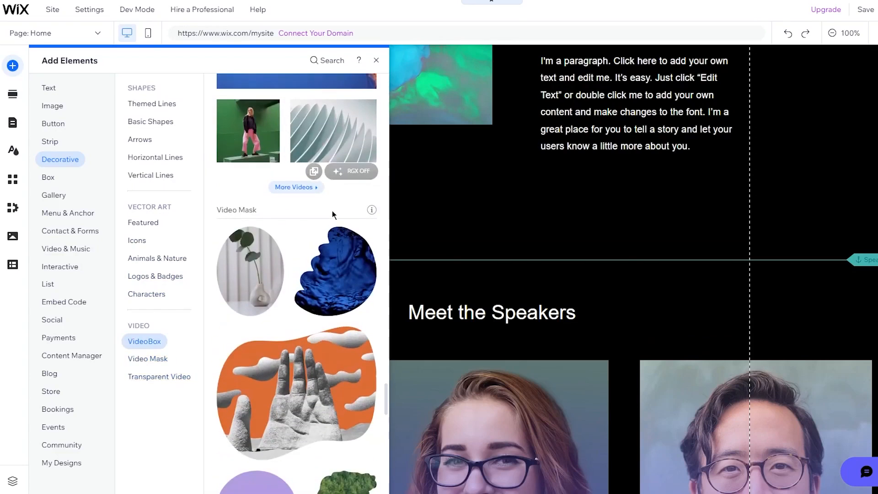
scroll(333, 215, "up", 5)
scroll(333, 215, "up", 3)
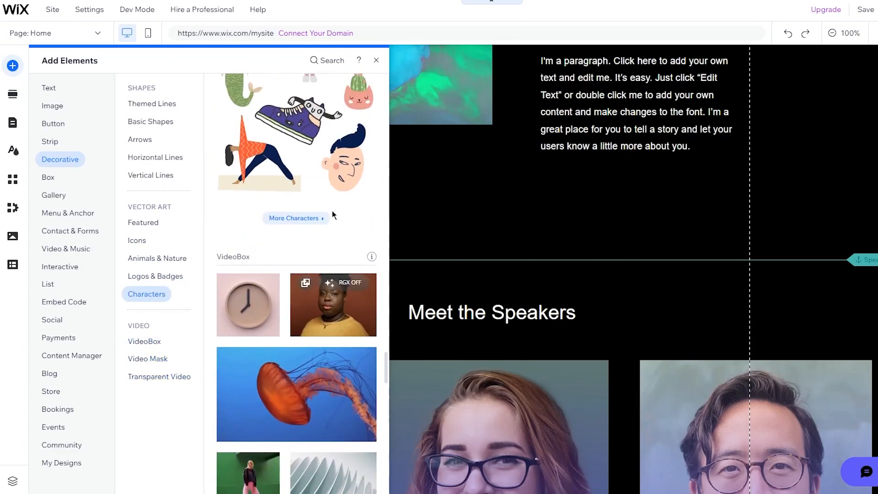
scroll(333, 214, "up", 6)
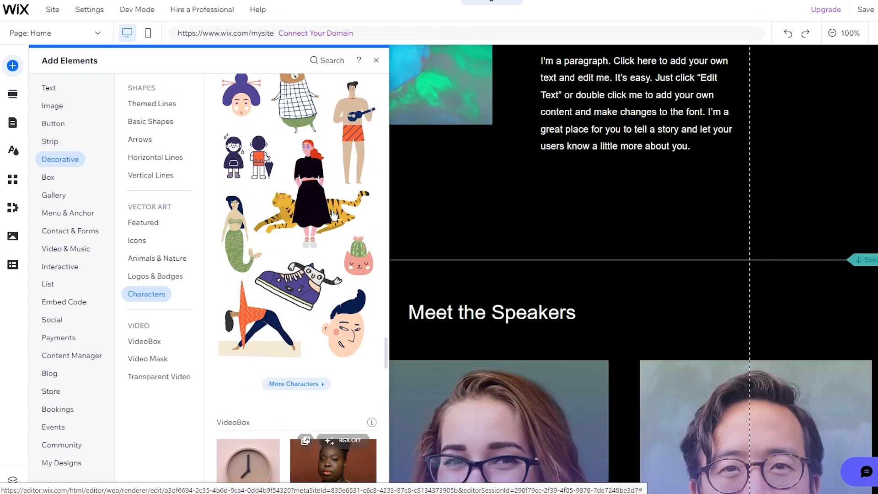
scroll(333, 214, "up", 1)
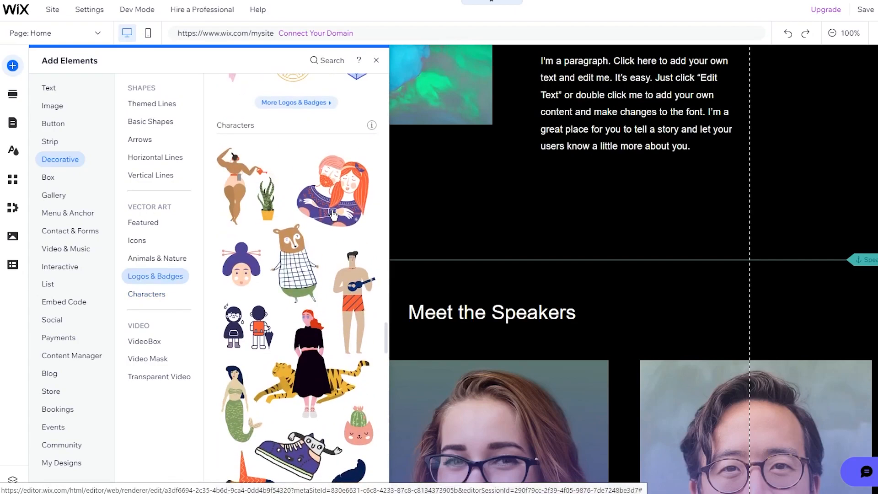
left_click(47, 182)
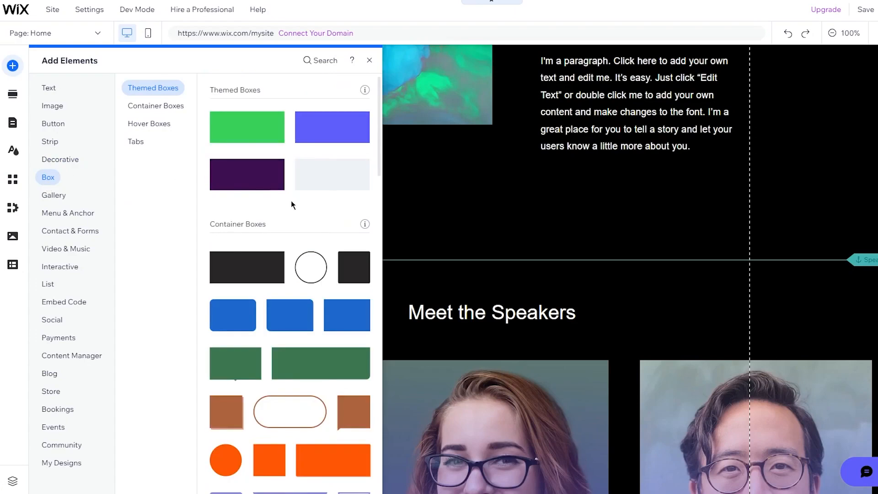
scroll(329, 143, "down", 5)
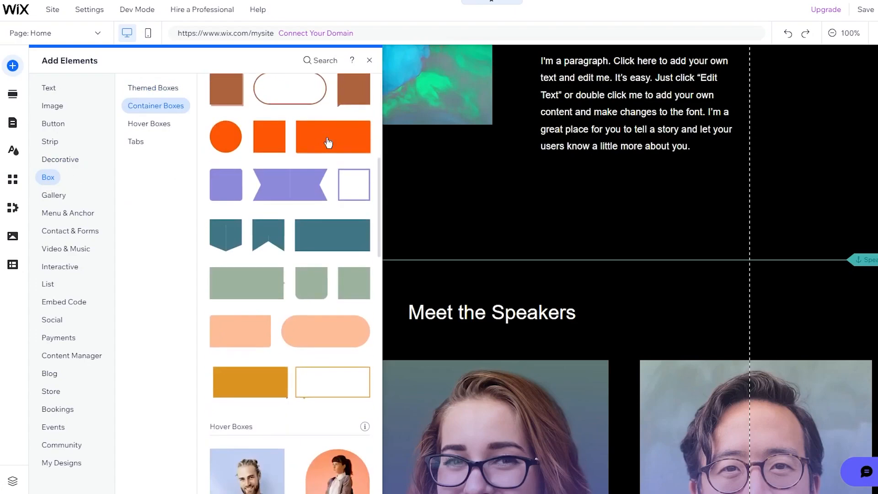
scroll(327, 263, "down", 8)
scroll(328, 262, "down", 8)
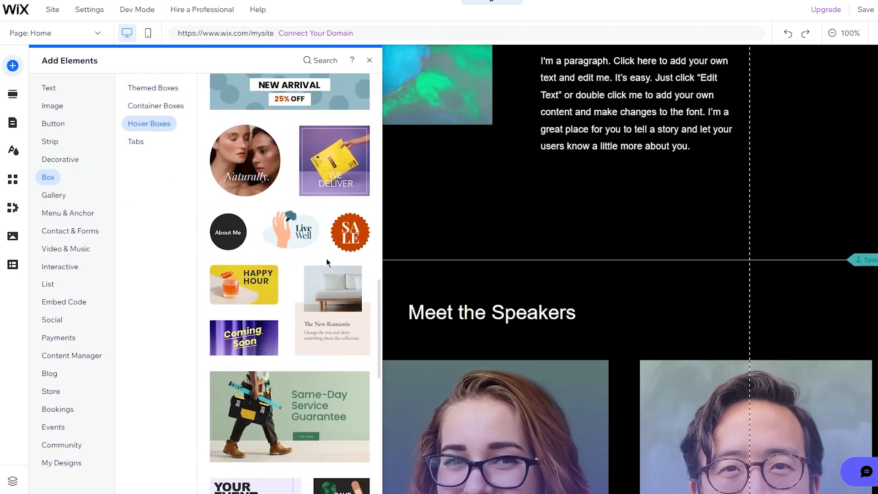
scroll(328, 262, "down", 3)
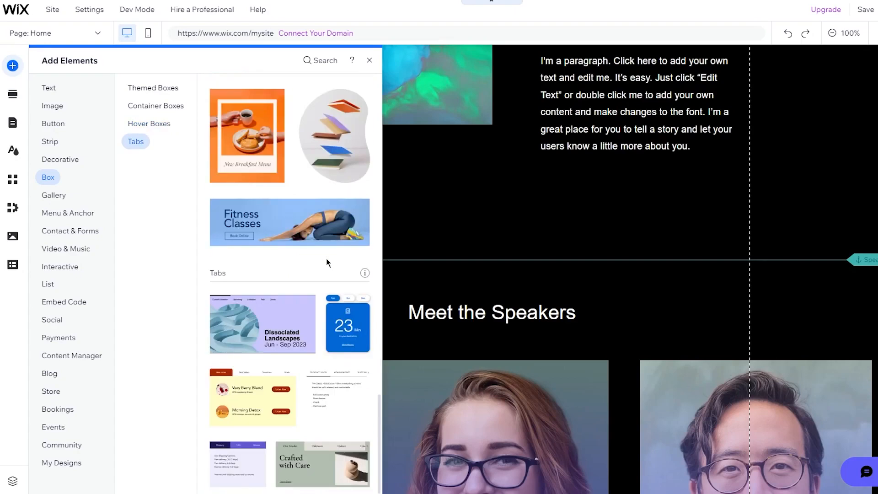
scroll(328, 262, "up", 20)
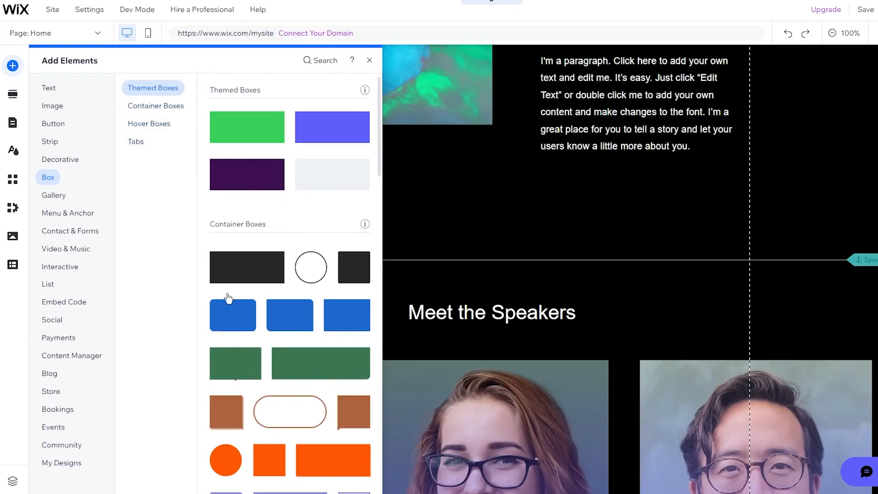
Step: Glance at the Gallery elements, then load nike.com full-screen in the browser
left_click(60, 197)
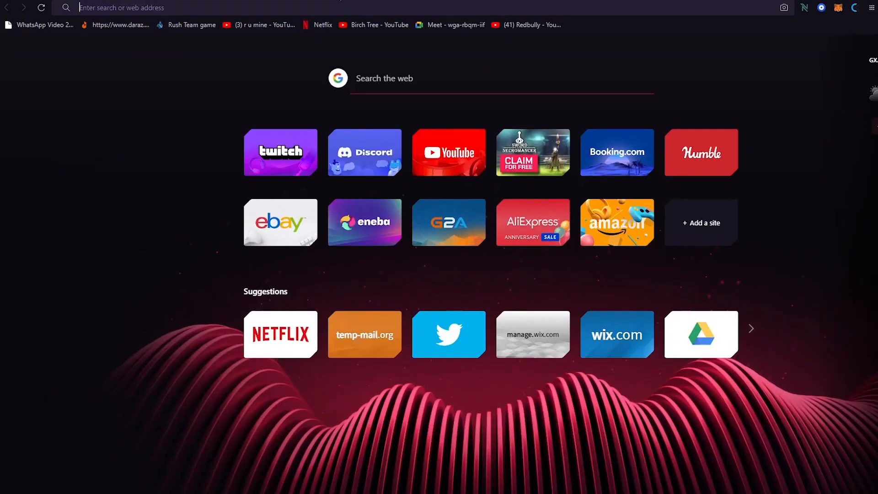
type("n")
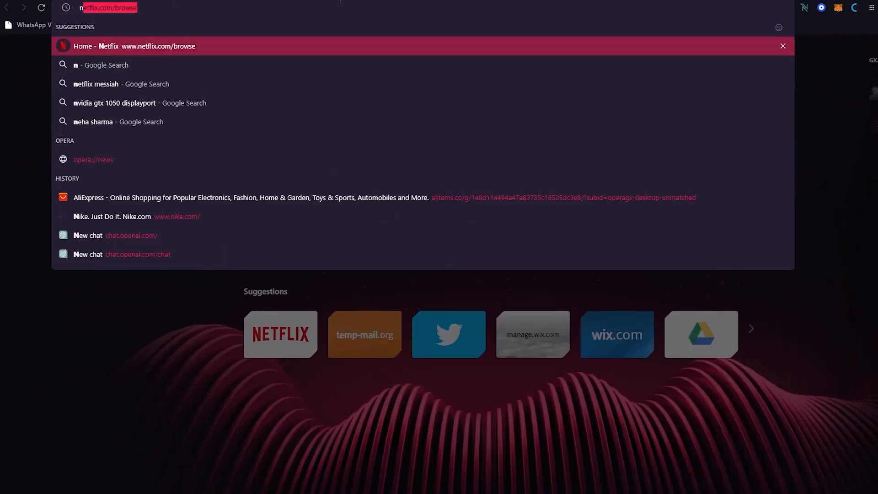
type("ike")
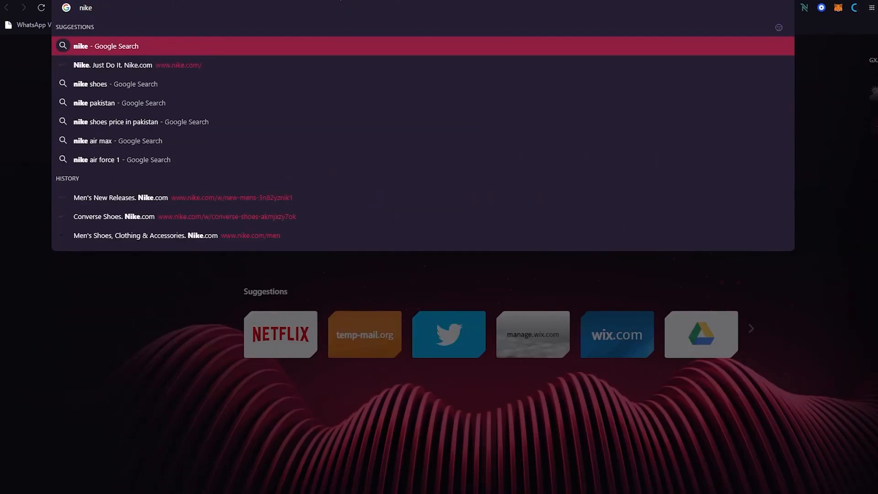
key("Down")
key("Return")
key("F11")
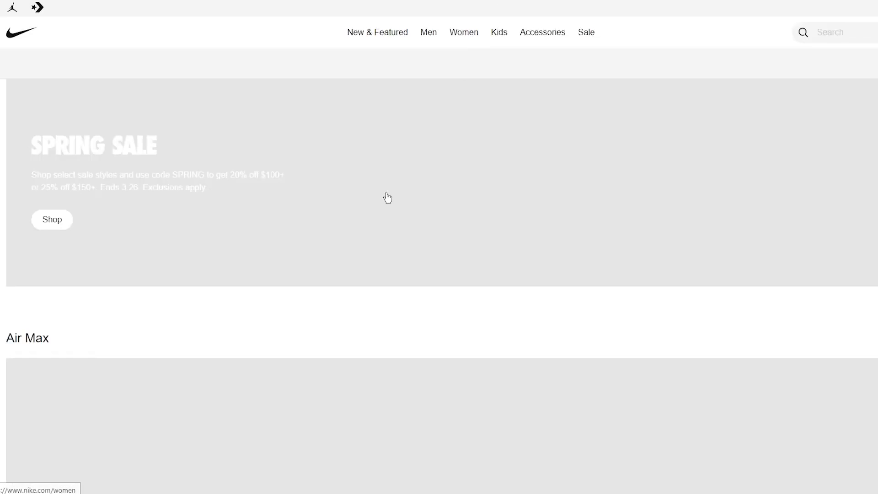
Step: Scroll down the Nike homepage and through the Always Iconic shoe carousel
scroll(387, 197, "down", 15)
scroll(387, 197, "down", 8)
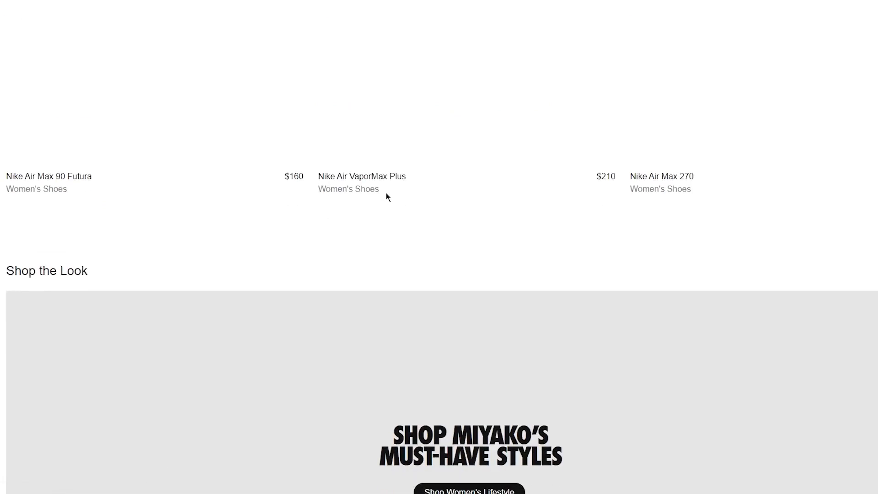
scroll(292, 223, "up", 6)
scroll(316, 105, "down", 12)
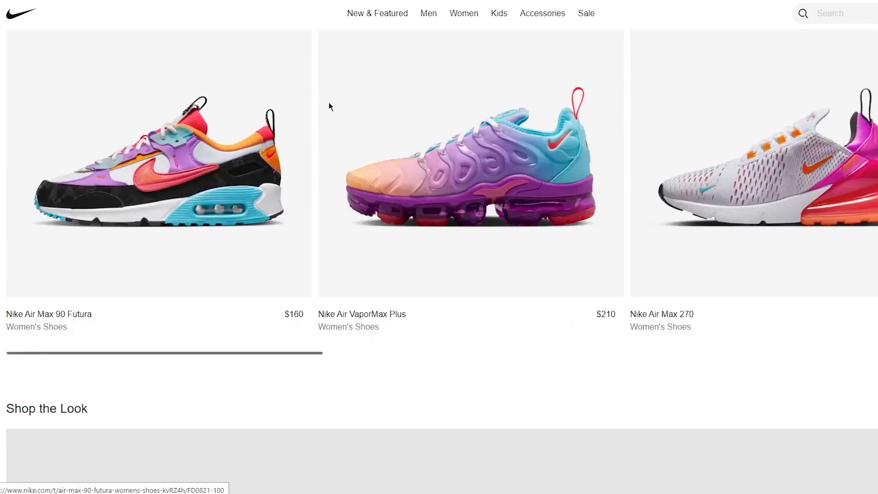
scroll(316, 105, "down", 15)
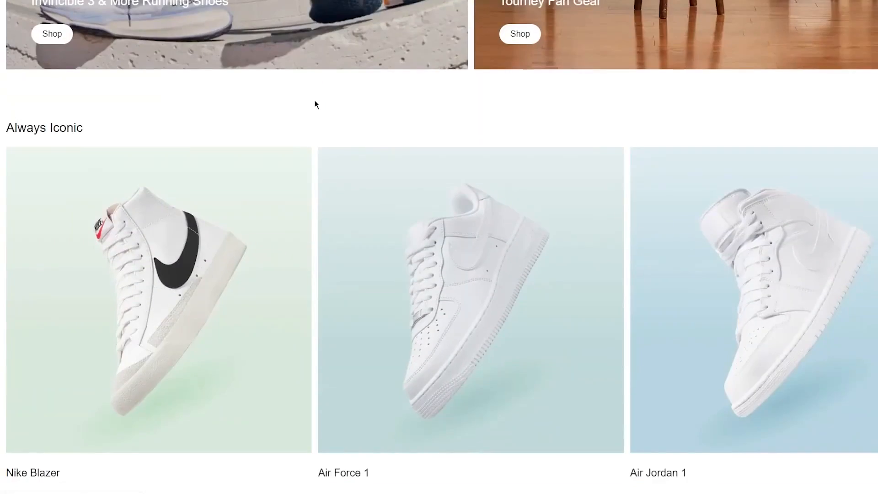
scroll(492, 192, "up", 1)
scroll(492, 192, "right", 10)
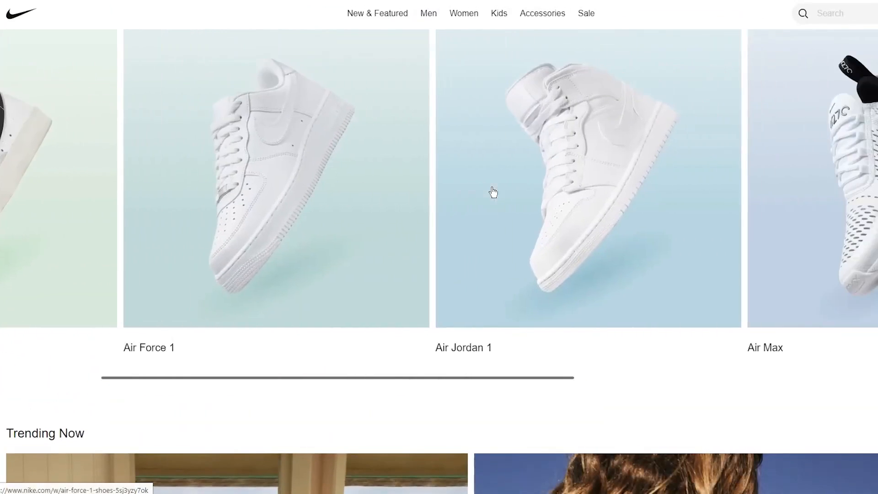
scroll(492, 192, "right", 5)
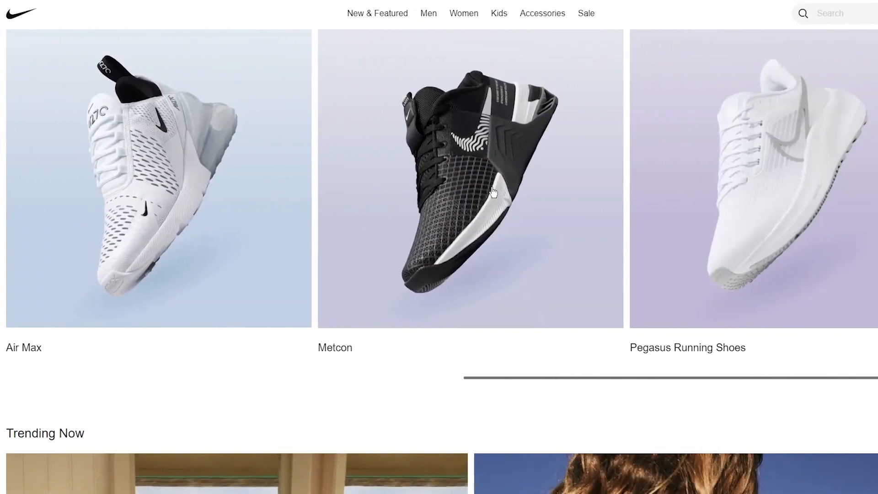
scroll(492, 193, "left", 15)
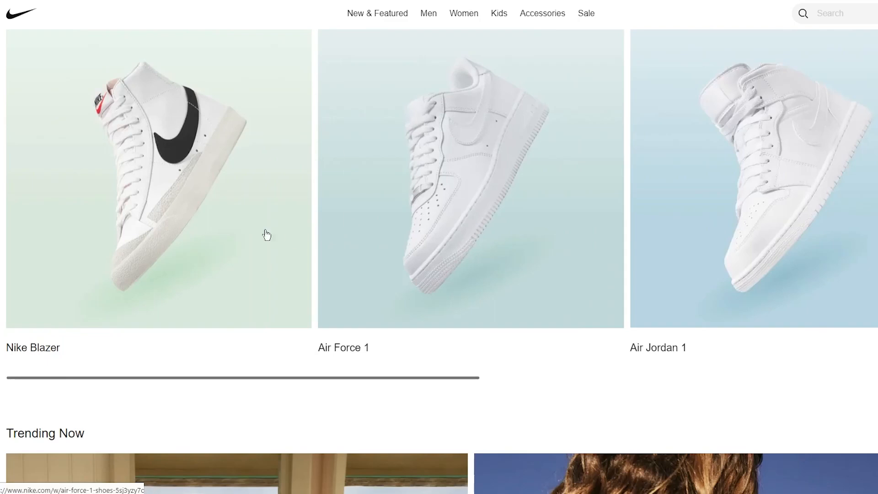
scroll(297, 204, "right", 3)
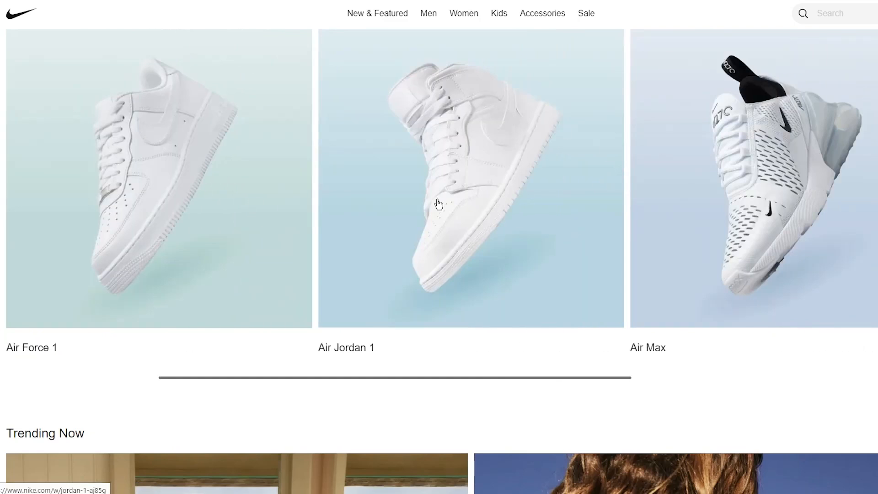
scroll(611, 223, "right", 1)
scroll(610, 223, "right", 2)
left_click(610, 223)
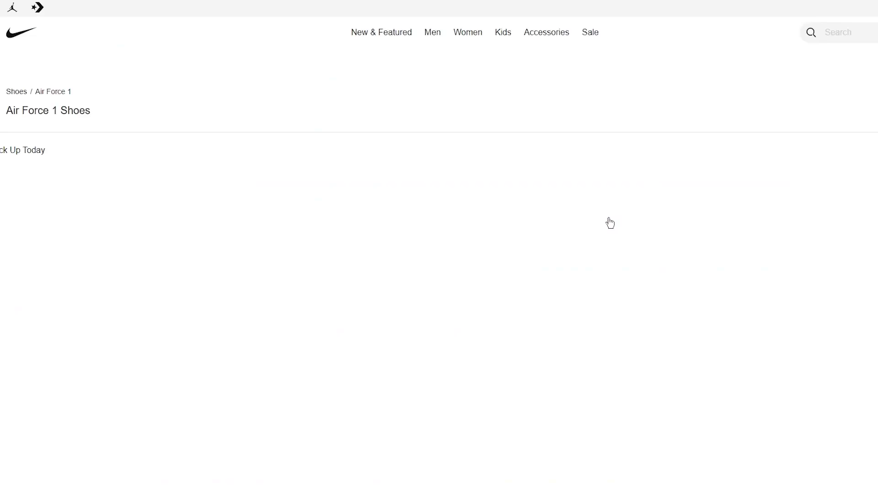
scroll(610, 223, "down", 5)
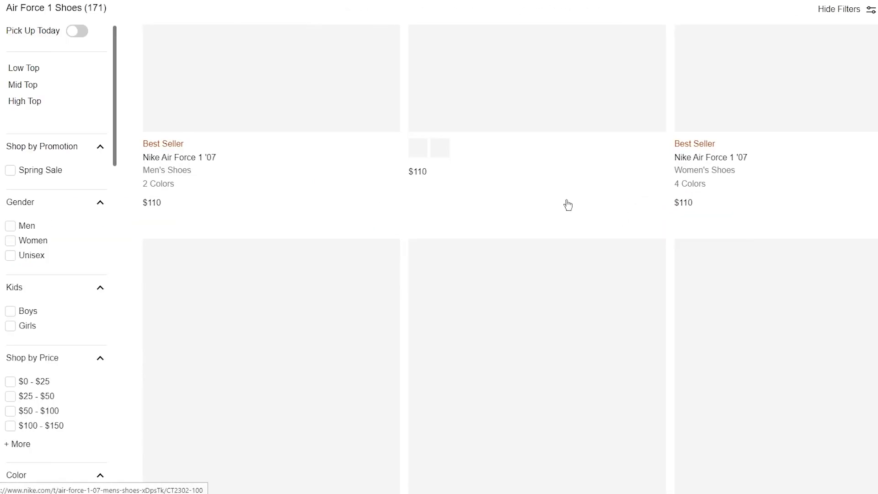
scroll(567, 205, "down", 8)
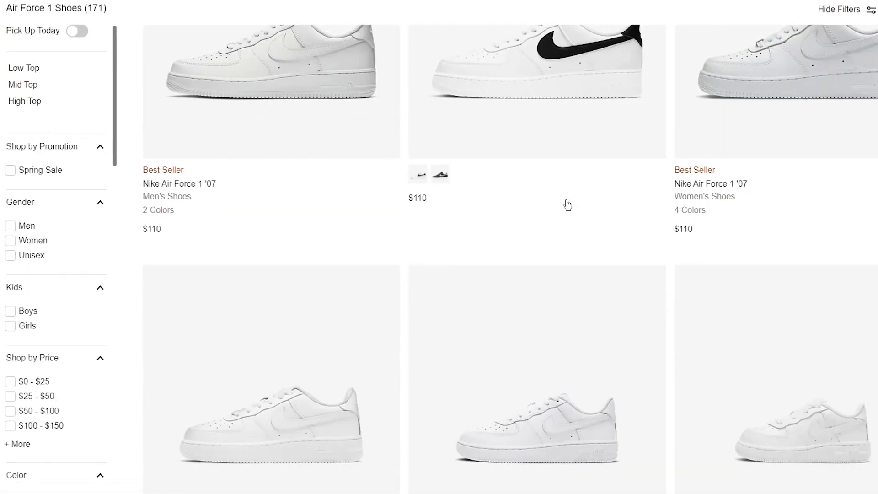
scroll(565, 203, "up", 8)
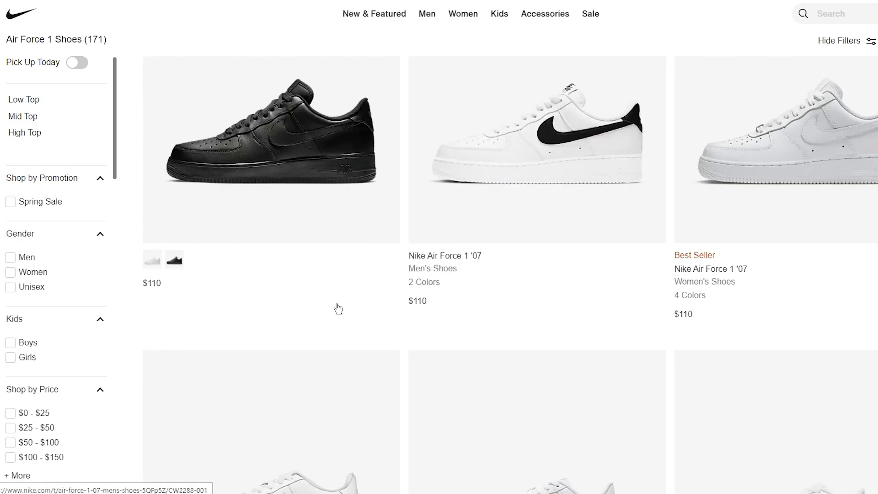
scroll(338, 309, "down", 2)
scroll(338, 309, "up", 2)
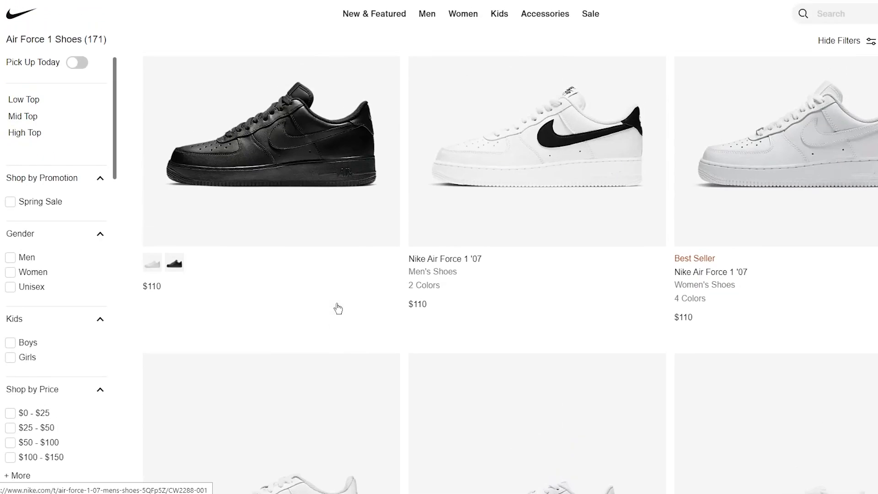
scroll(338, 310, "down", 6)
scroll(338, 309, "up", 8)
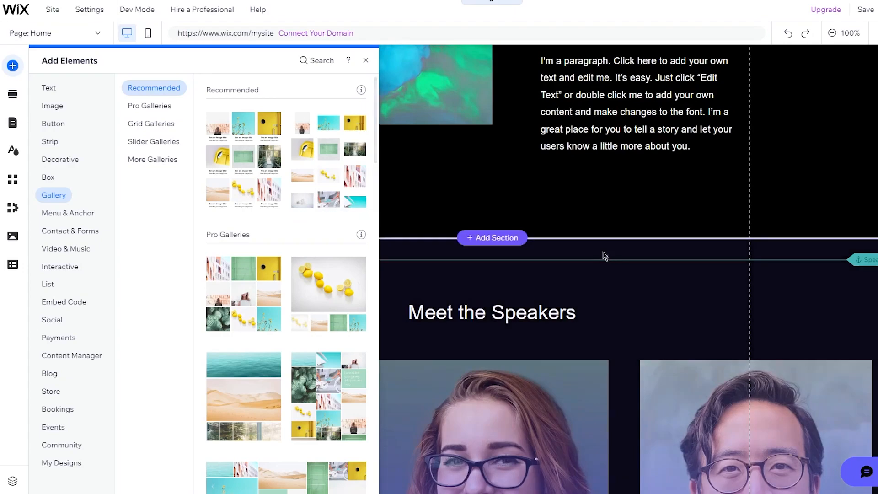
Step: View the More Galleries styles, then switch to the Menu & Anchor category
scroll(741, 194, "down", 7)
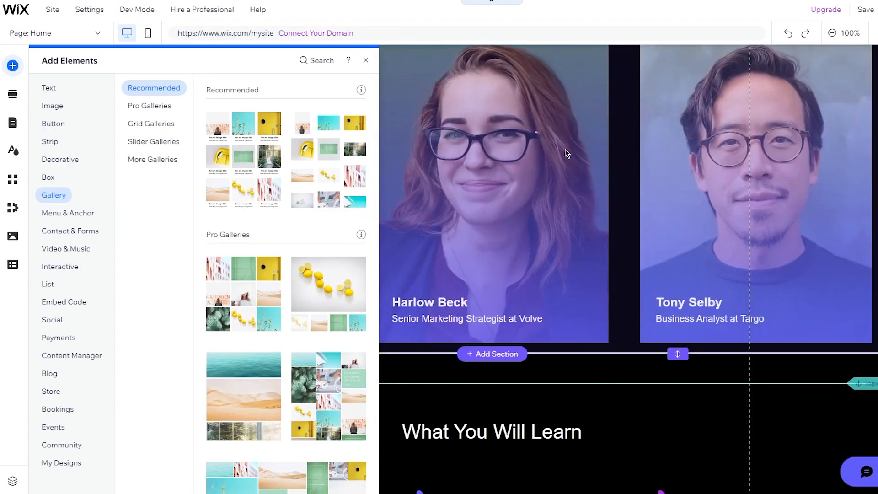
left_click(153, 159)
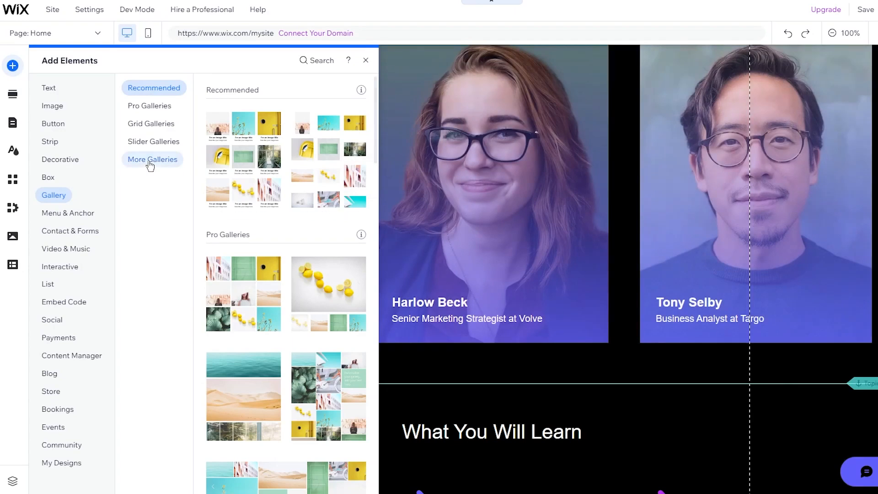
left_click(147, 91)
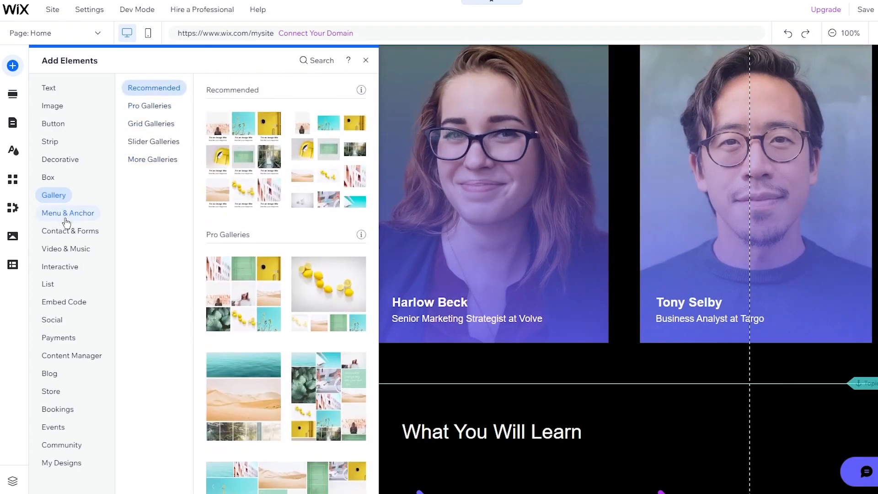
left_click(68, 218)
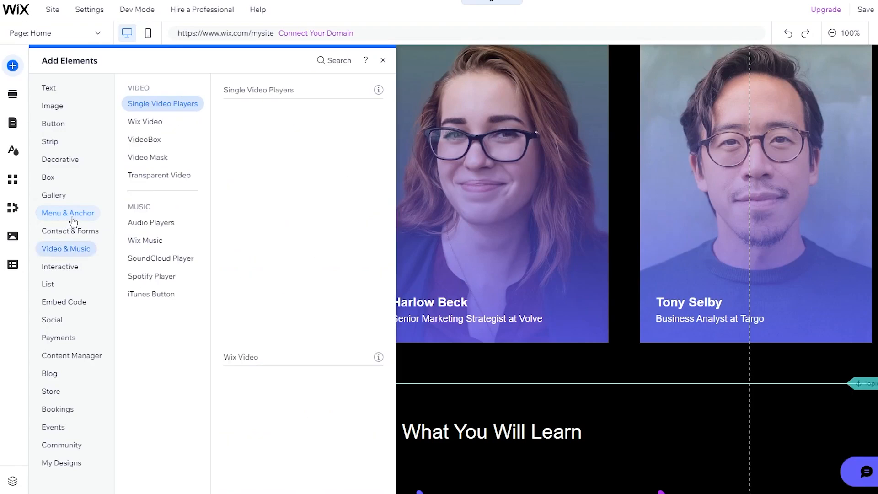
Step: Scroll through the Menu & Anchor previews, then bring up Contact & Forms
scroll(243, 232, "down", 8)
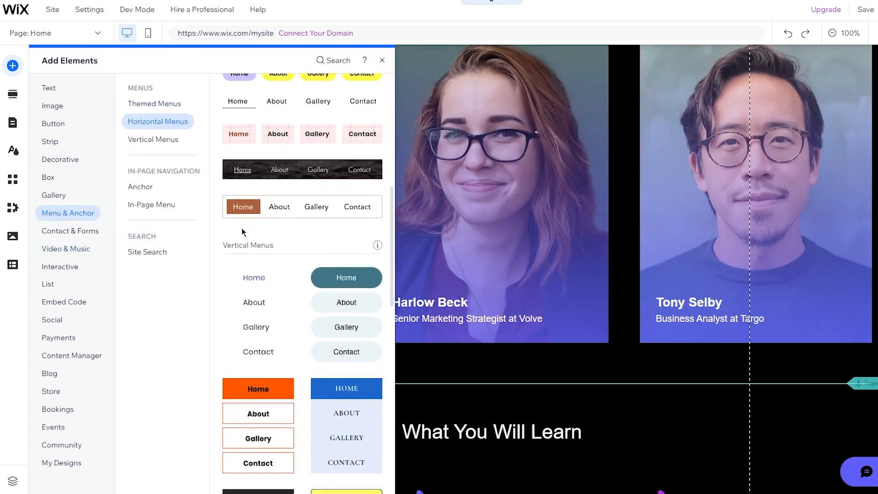
scroll(243, 232, "up", 8)
scroll(611, 280, "up", 5)
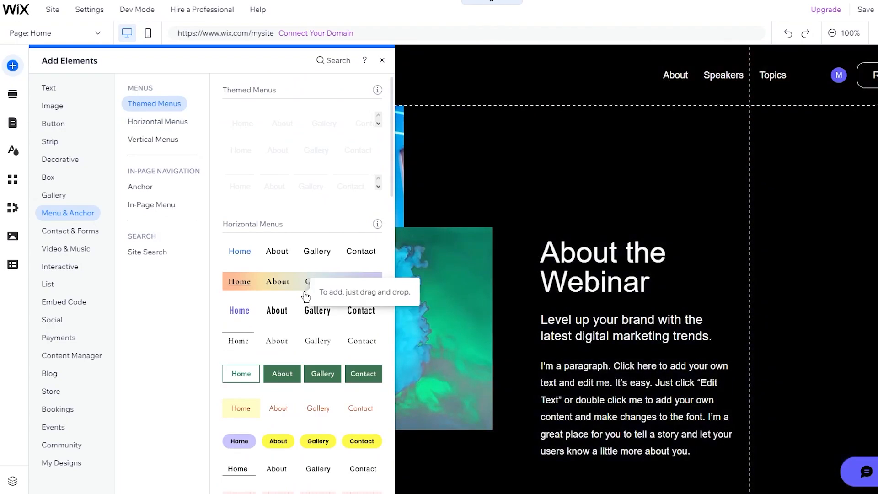
scroll(306, 296, "down", 10)
scroll(305, 297, "down", 8)
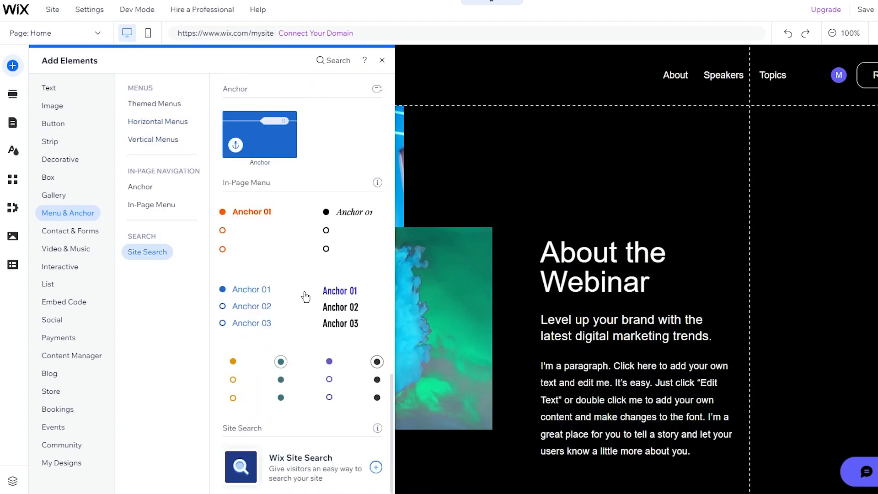
scroll(306, 297, "up", 15)
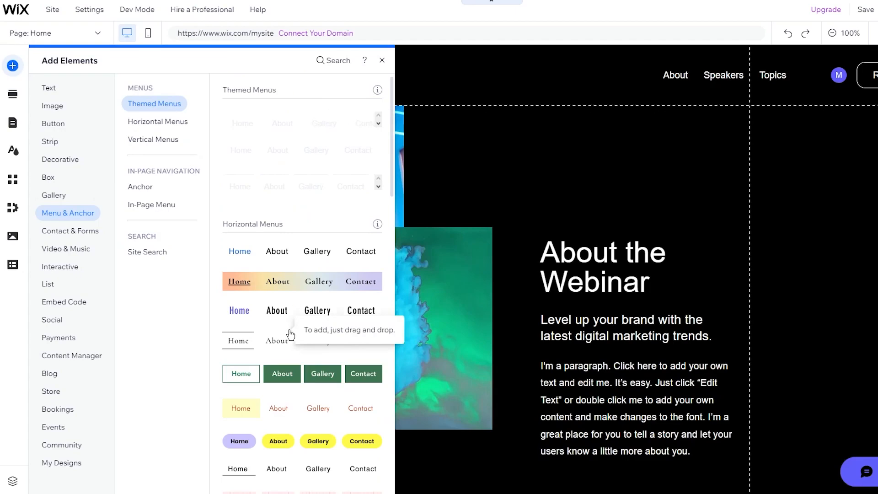
mouse_move(85, 228)
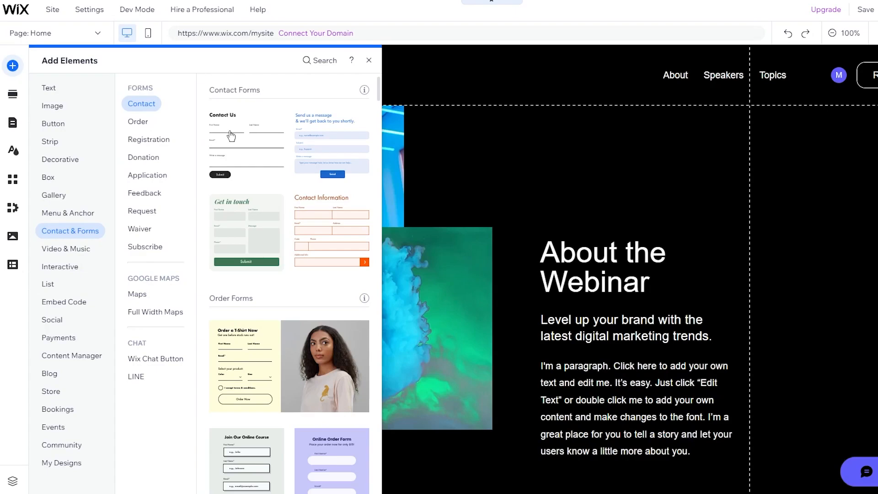
Step: Scroll through the contact and order form templates in Contact & Forms
scroll(269, 151, "down", 10)
scroll(268, 151, "up", 10)
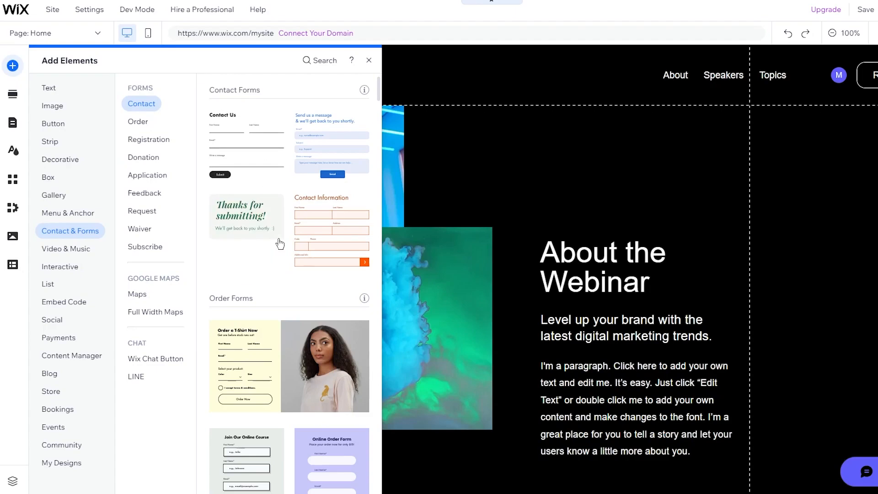
scroll(279, 244, "down", 5)
scroll(293, 191, "down", 5)
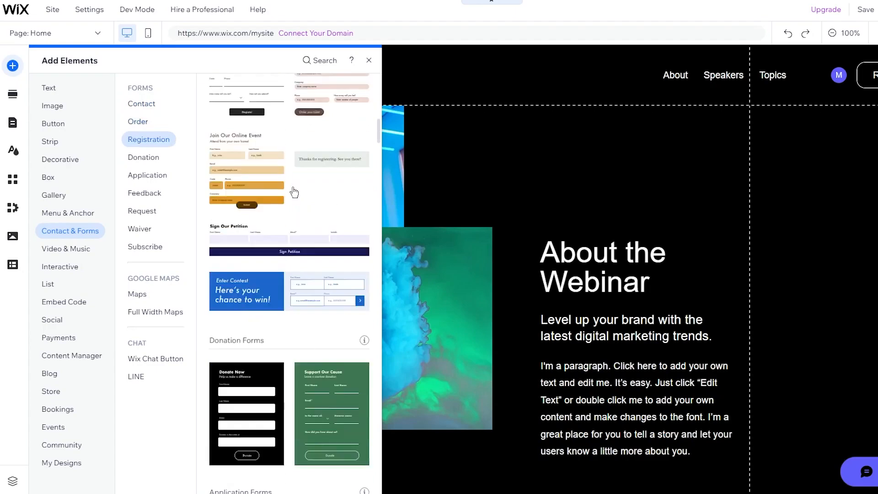
scroll(293, 192, "down", 8)
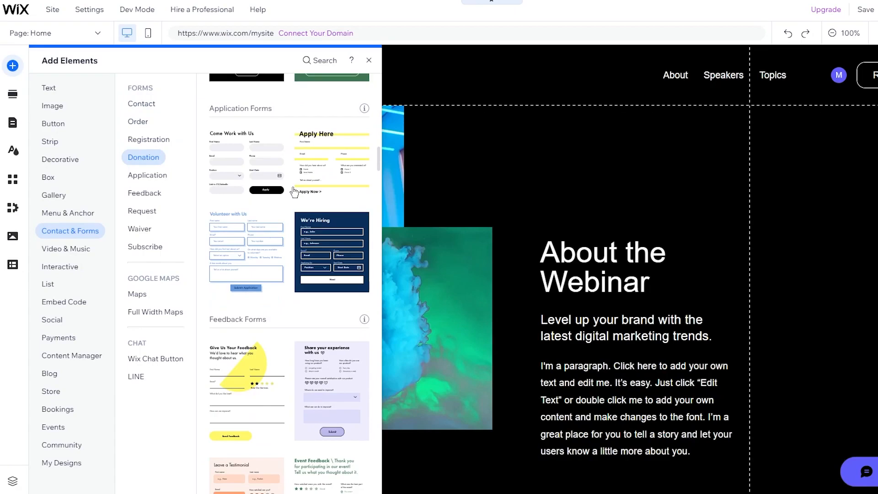
scroll(292, 191, "down", 4)
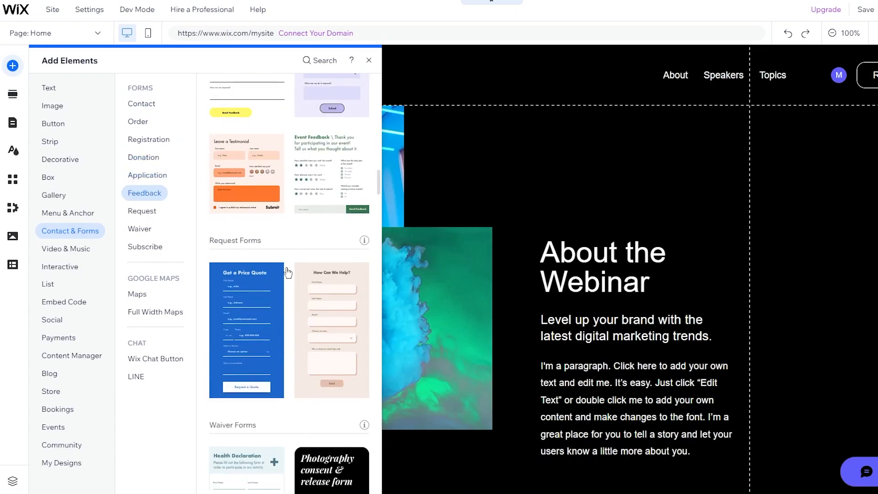
scroll(282, 304, "down", 10)
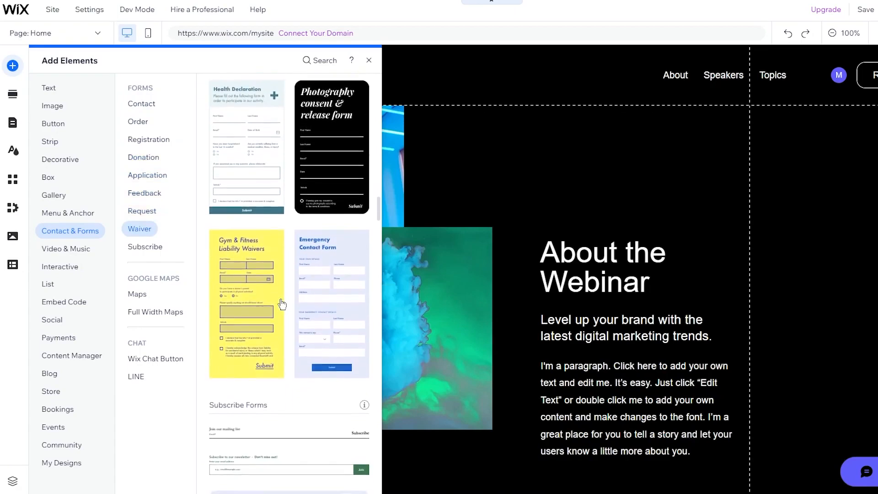
scroll(283, 388, "down", 15)
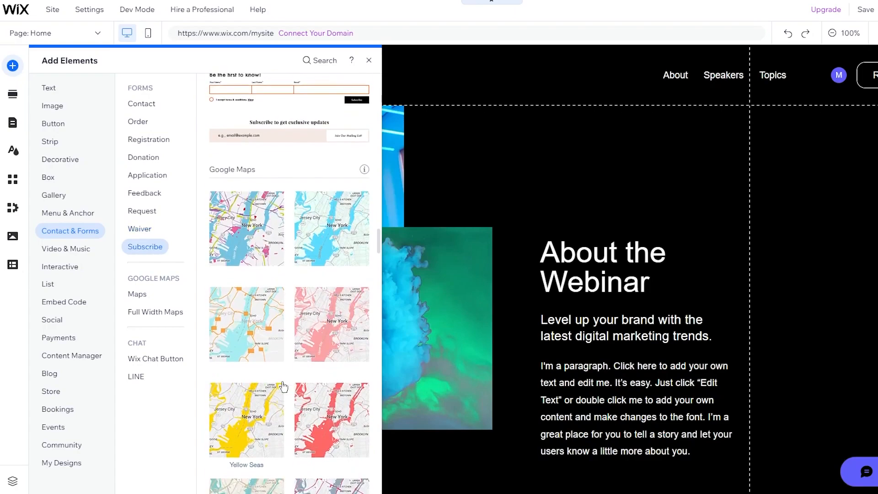
scroll(286, 403, "down", 5)
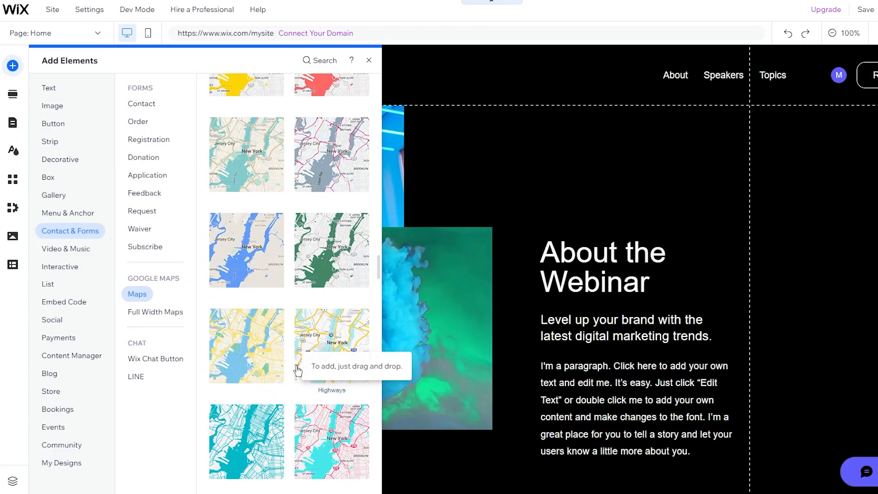
Step: Scroll down to Maps, show the Waiver templates, then switch to Video & Music
scroll(297, 369, "down", 5)
scroll(298, 371, "down", 20)
scroll(298, 371, "up", 20)
scroll(297, 371, "up", 20)
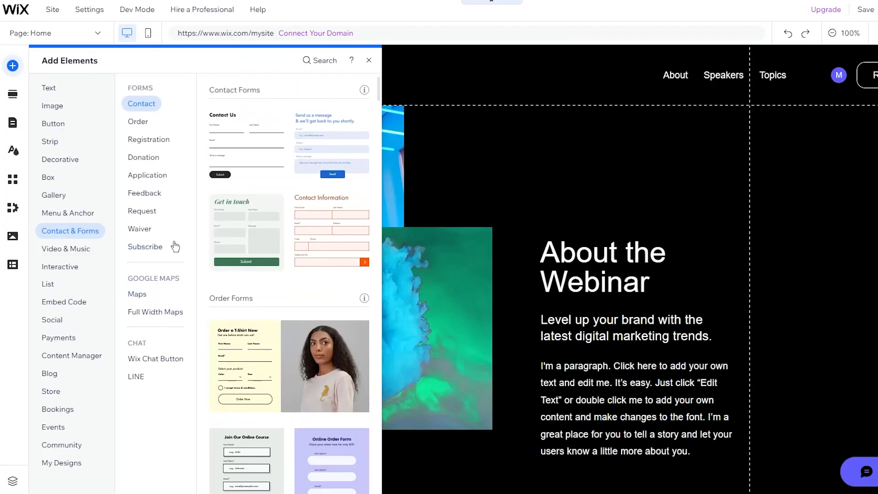
left_click(139, 229)
left_click(68, 248)
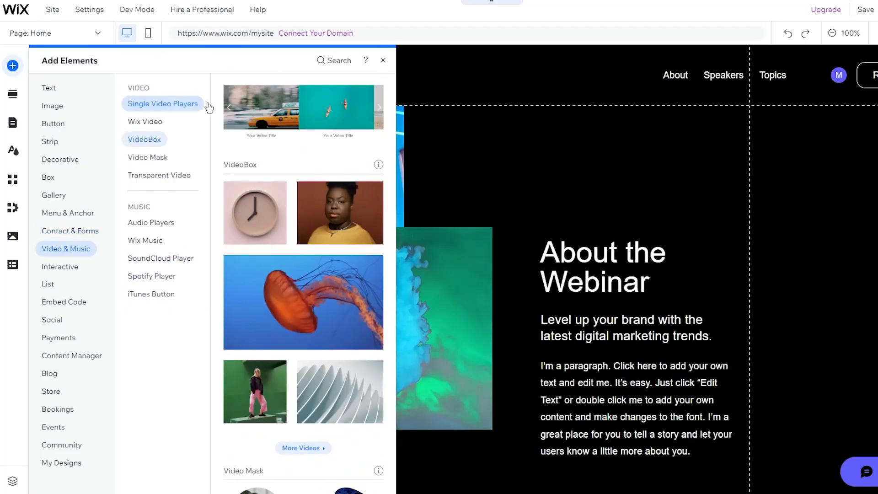
Step: Browse the video, audio and Wix Music player styles, then view the Interactive Subscribe lightbox designs
left_click(163, 103)
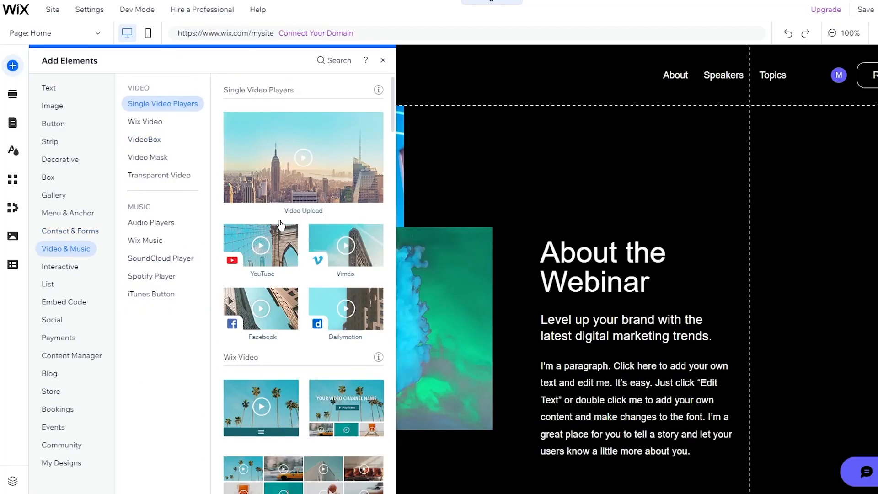
scroll(281, 225, "down", 10)
scroll(281, 225, "down", 15)
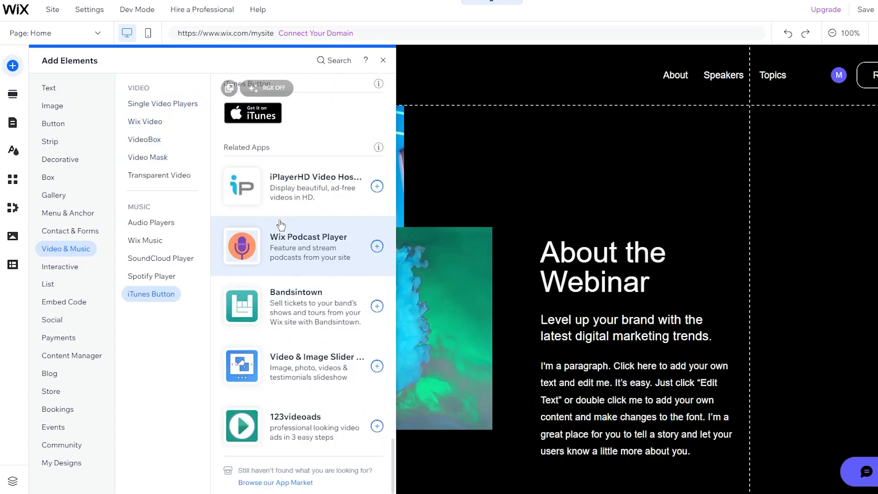
scroll(281, 225, "up", 20)
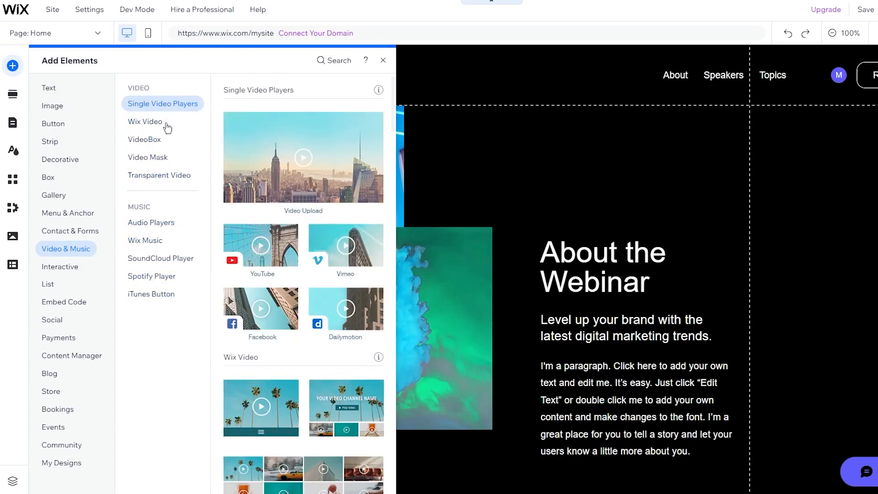
left_click(145, 121)
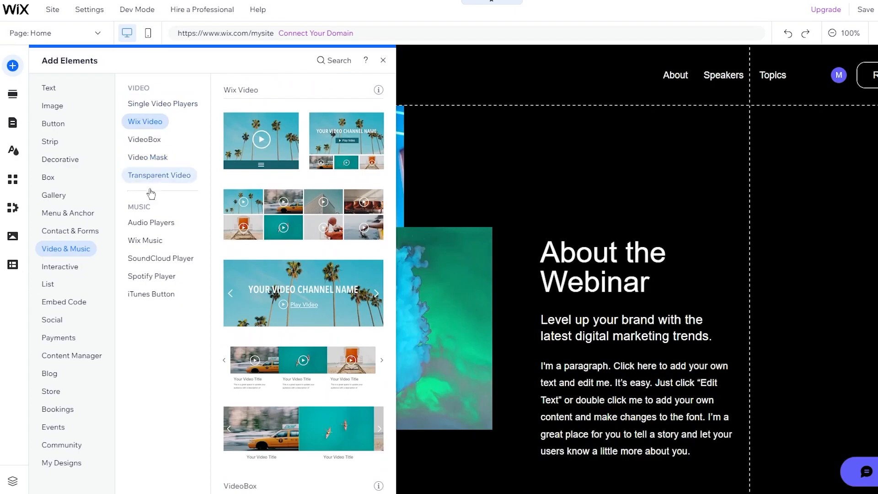
left_click(151, 223)
left_click(151, 239)
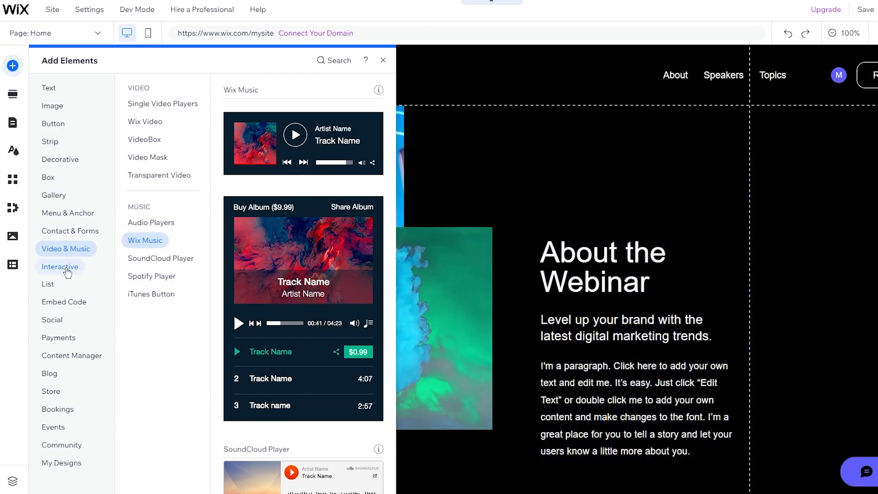
left_click(60, 267)
left_click(142, 187)
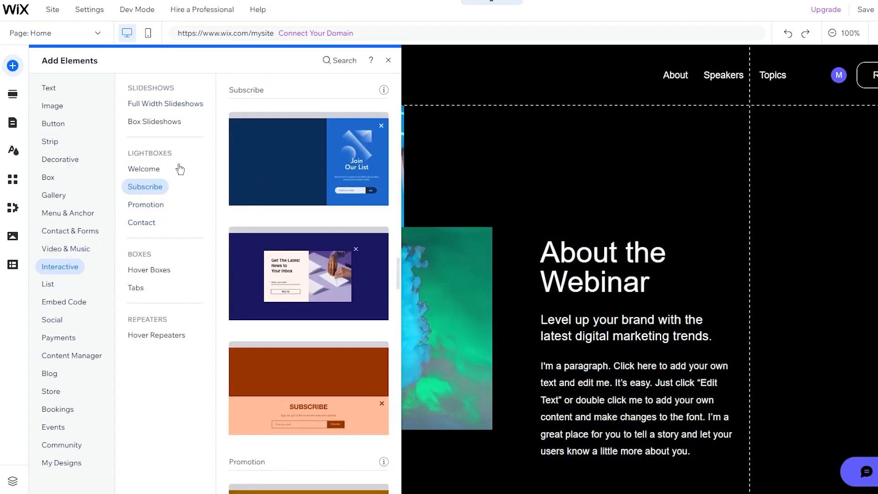
Step: Look through the Contact & Forms and List elements, then show the Interactive full-width slideshow designs
left_click(160, 102)
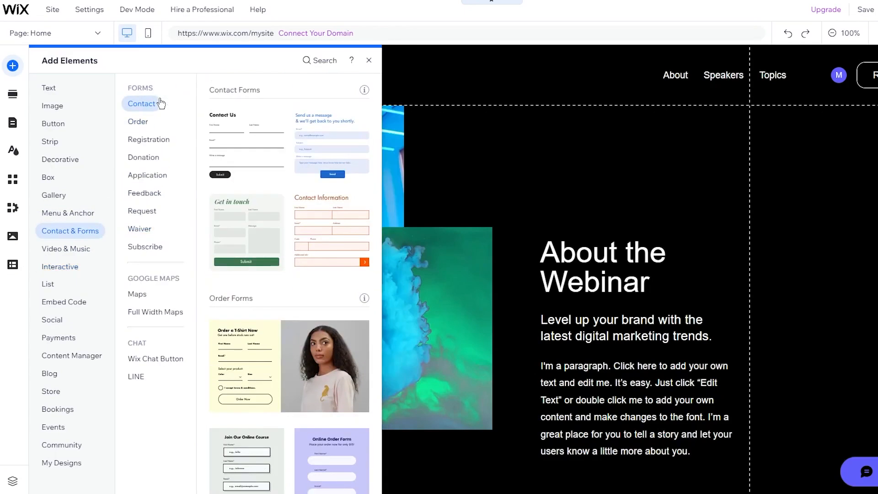
left_click(48, 283)
left_click(55, 268)
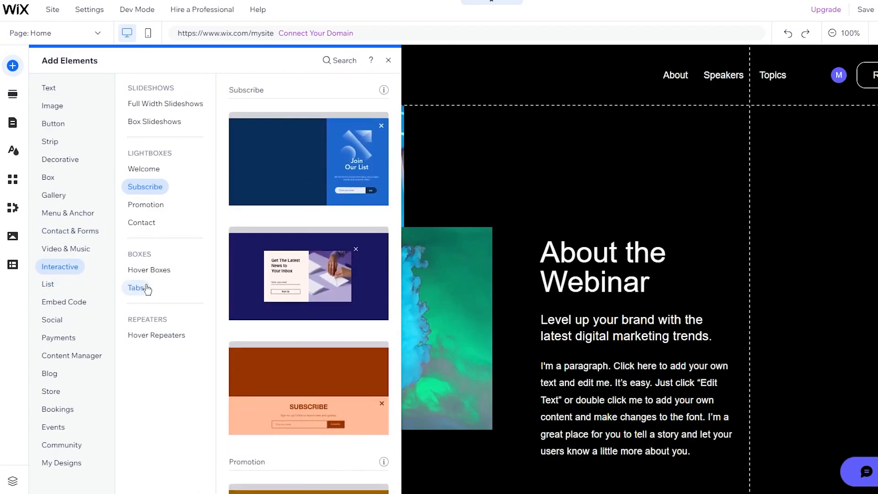
left_click(159, 105)
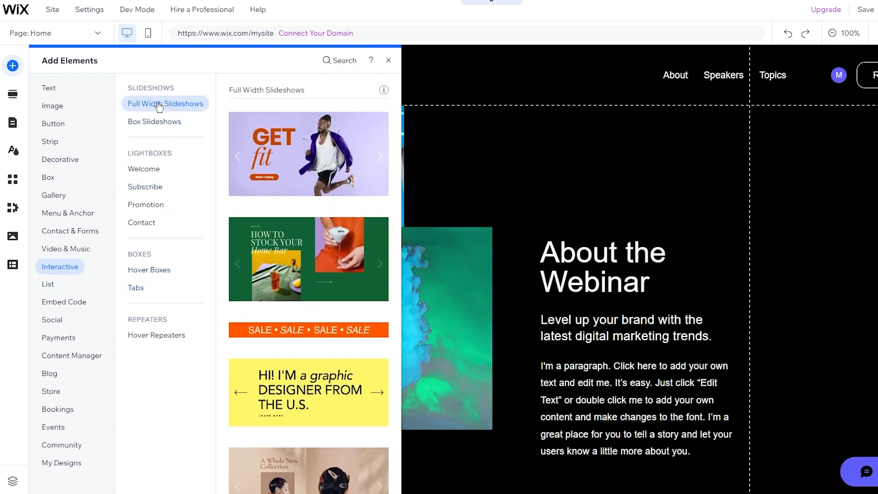
Step: Add the GET Fit full-width slideshow, delete it again, and reopen Add Elements
left_click(382, 161)
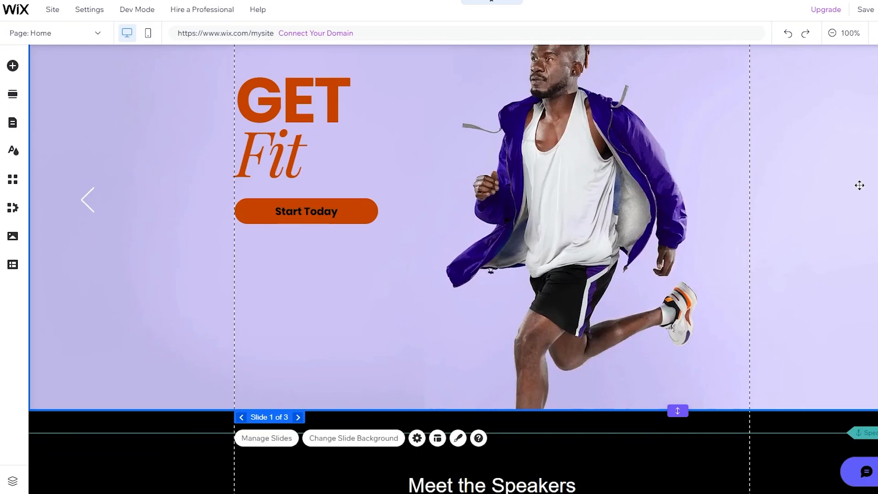
scroll(860, 185, "up", 3)
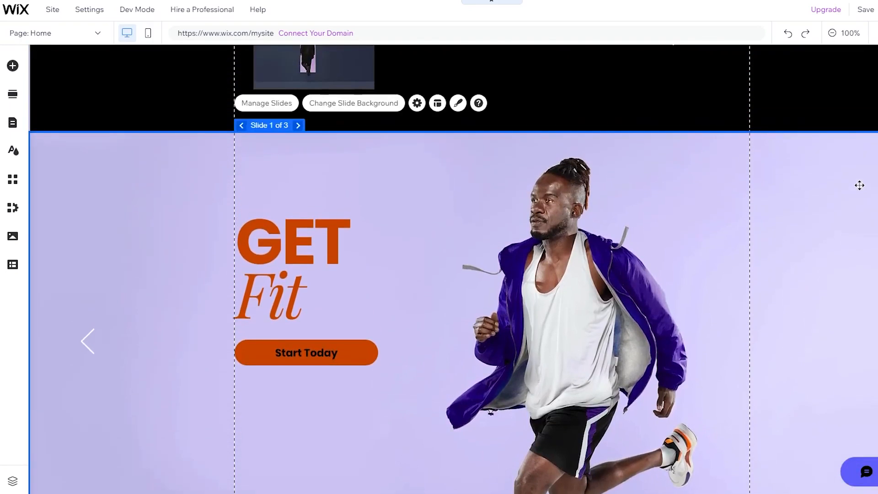
key("Delete")
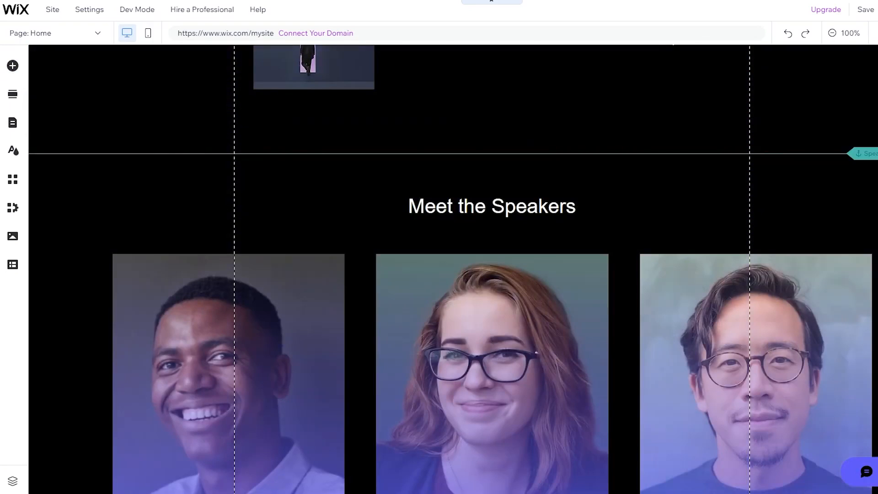
left_click(13, 65)
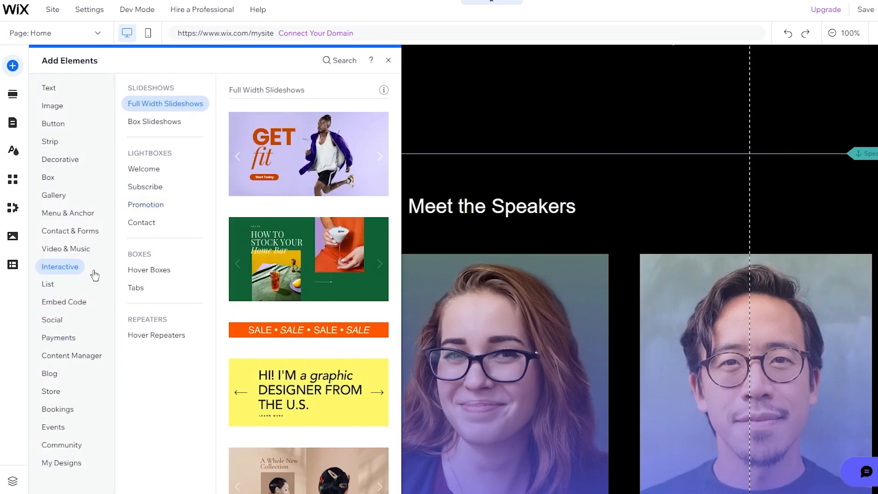
Step: Review the List, Embed Code, Social and Payments elements, then bring up the Add Section designs
left_click(56, 288)
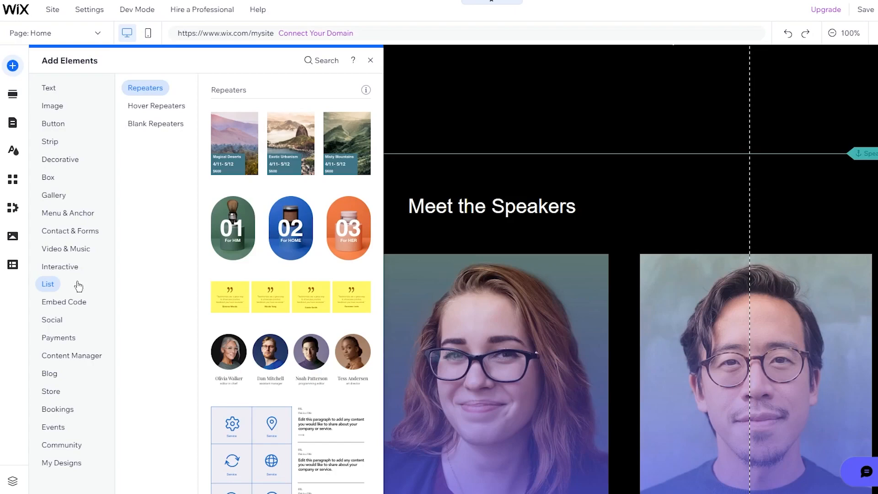
left_click(69, 308)
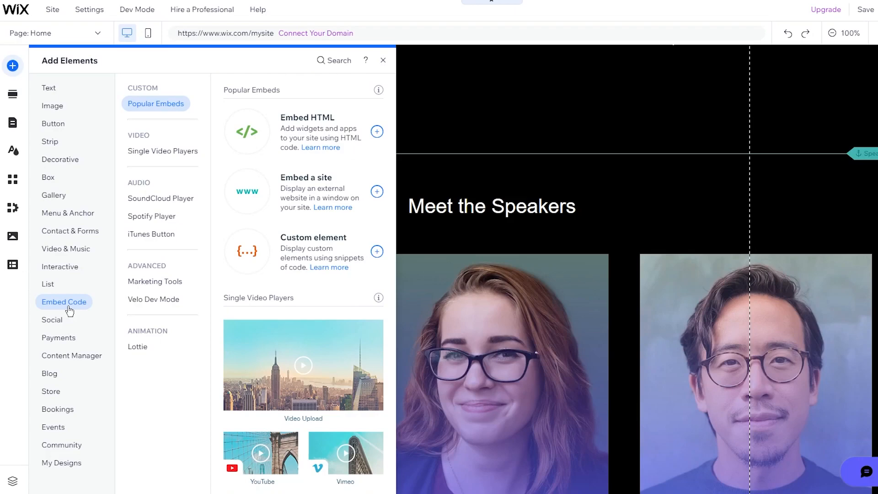
left_click(51, 326)
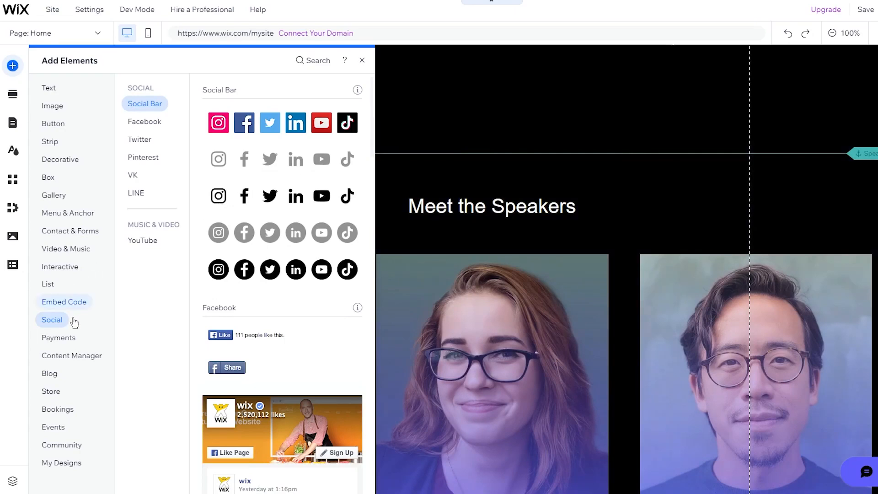
left_click(72, 337)
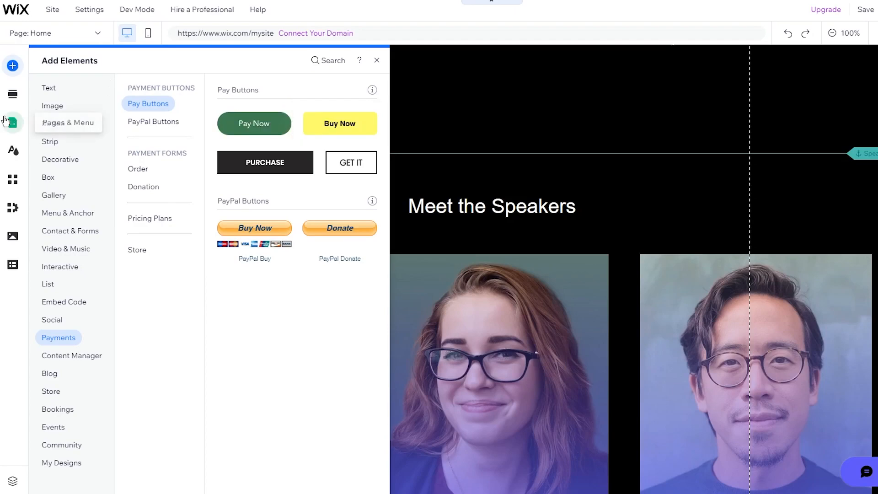
left_click(15, 95)
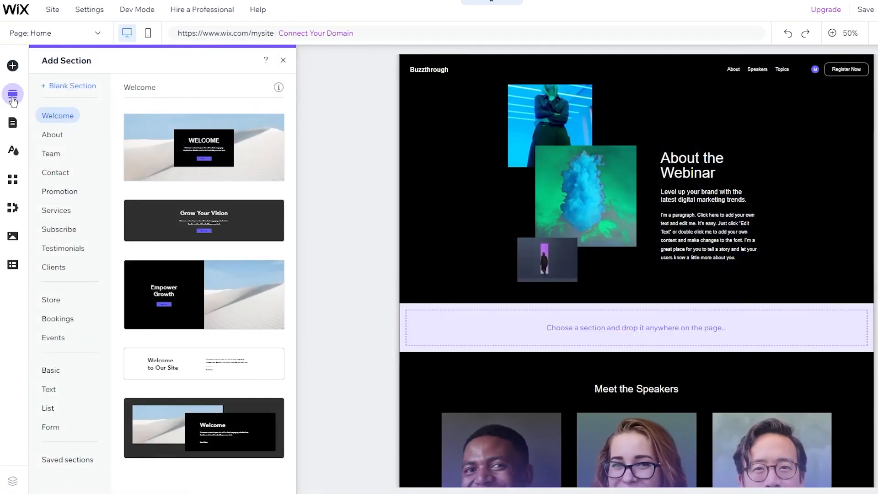
Step: Scroll through the Welcome section designs, view the Store sections, then show Site Pages and Menu
scroll(512, 205, "down", 8)
scroll(512, 205, "up", 8)
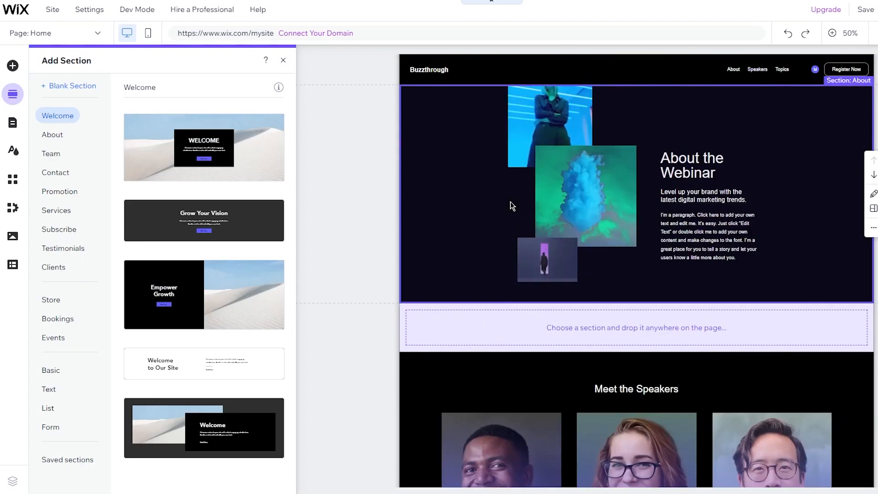
scroll(441, 245, "down", 5)
scroll(441, 245, "up", 5)
scroll(501, 397, "down", 5)
scroll(512, 376, "up", 5)
scroll(602, 307, "down", 6)
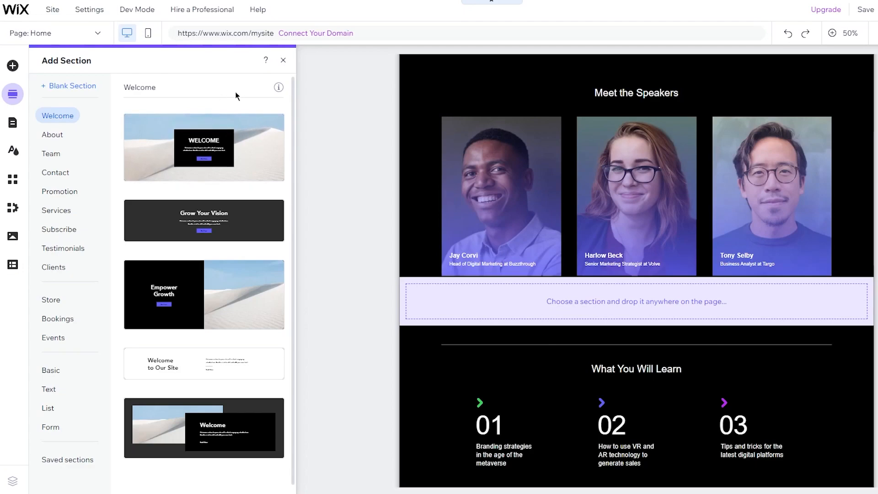
scroll(506, 123, "up", 5)
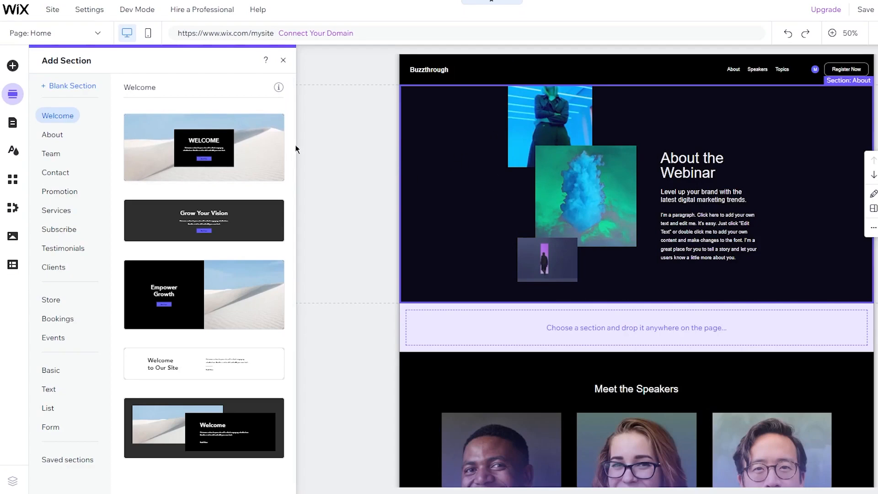
scroll(90, 251, "down", 1)
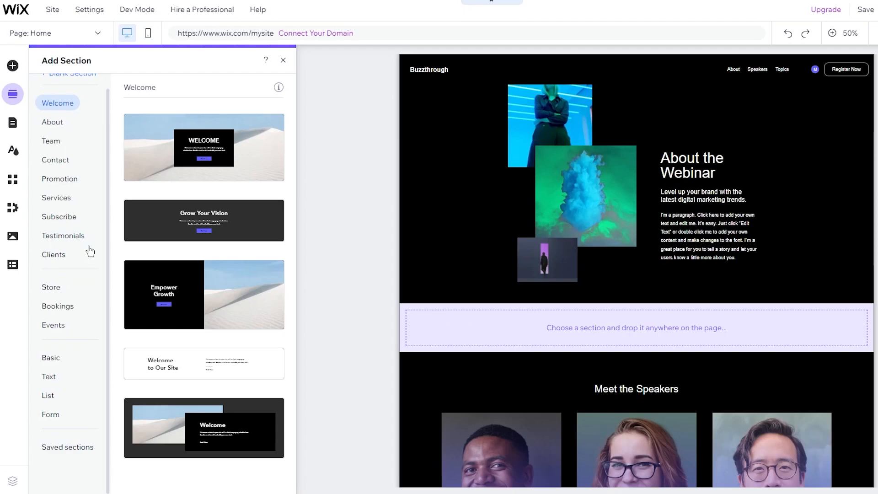
left_click(55, 291)
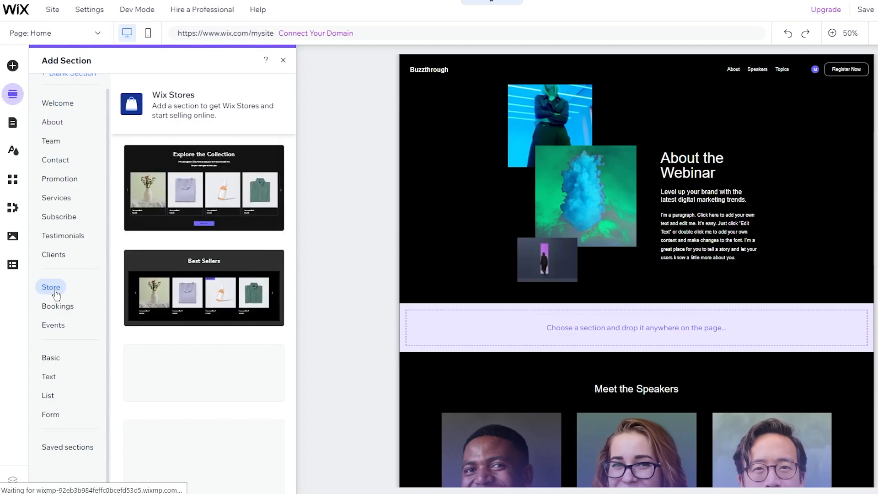
left_click(13, 123)
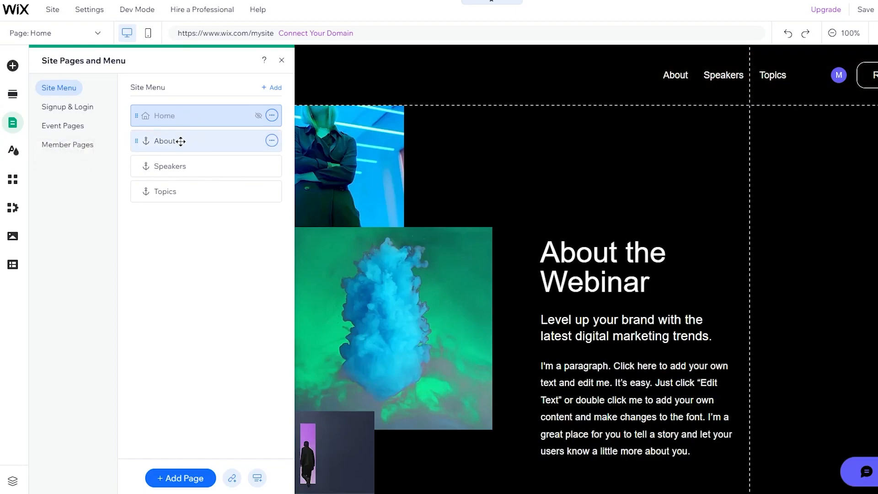
Step: Try reordering About in the site menu and make it a subpage of Home
left_click_drag(181, 141, 178, 166)
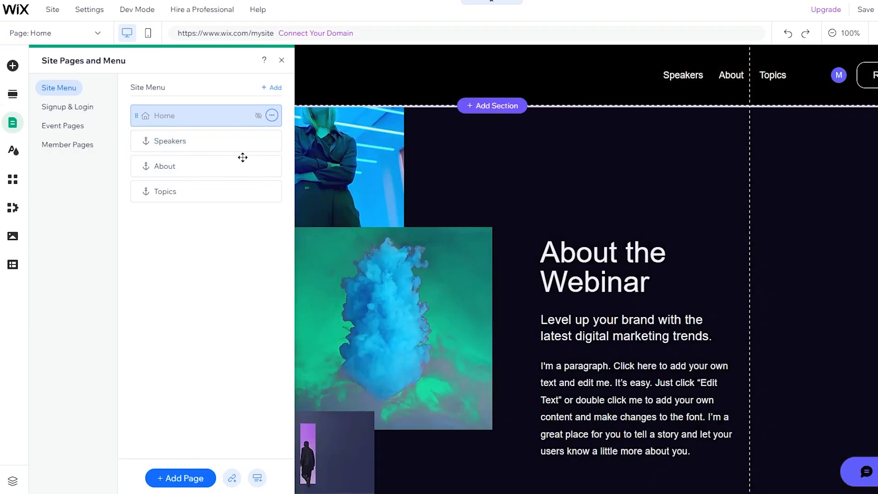
left_click_drag(241, 157, 223, 133)
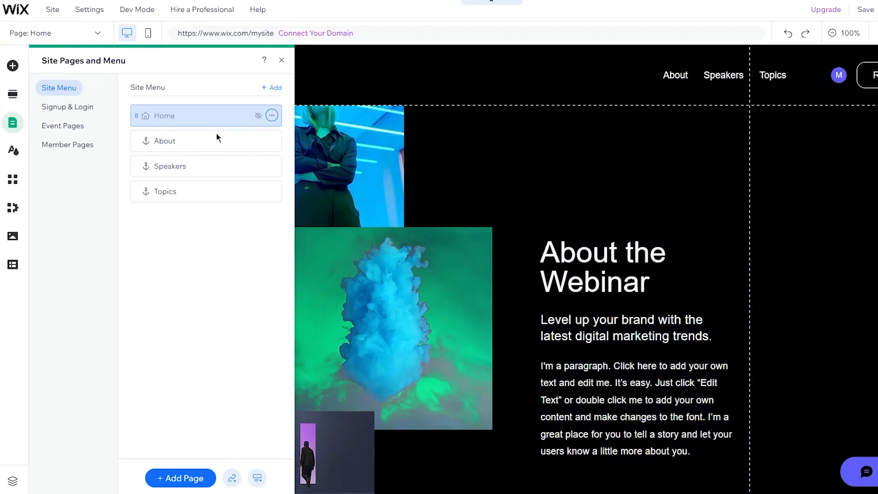
left_click(156, 140)
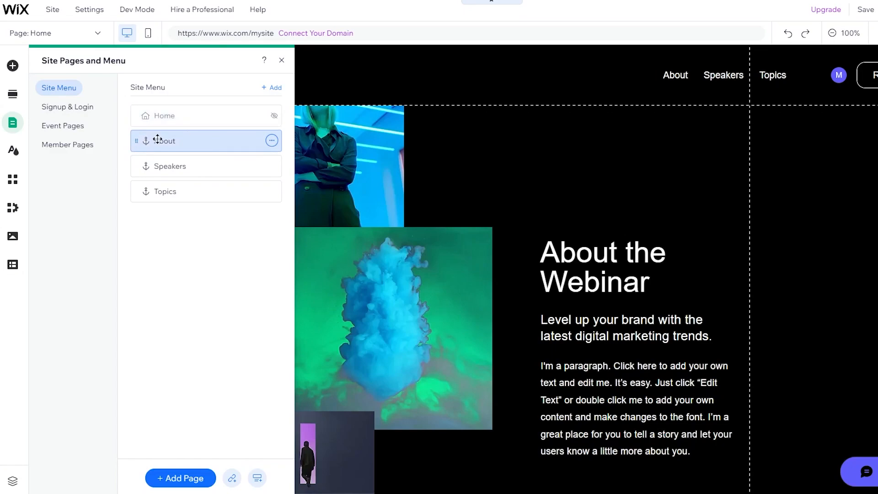
mouse_move(232, 157)
left_mouse_down()
mouse_move(210, 139)
mouse_move(214, 158)
left_mouse_up()
left_click(272, 144)
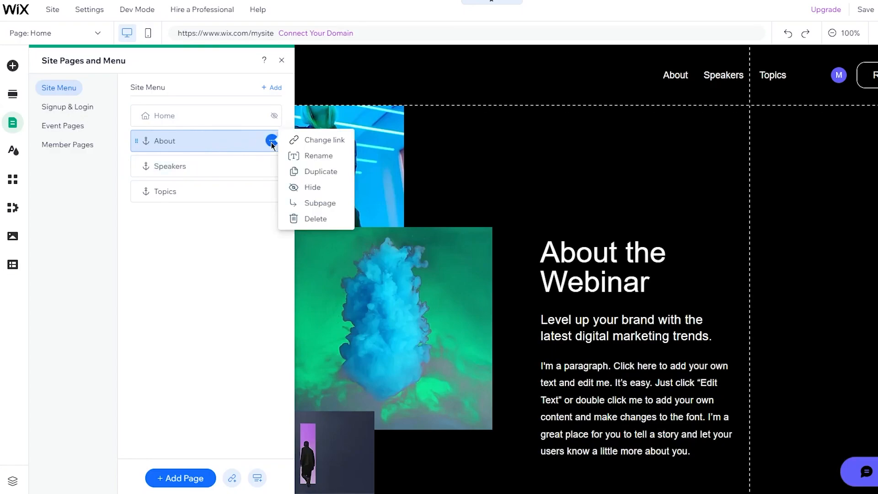
left_click(295, 204)
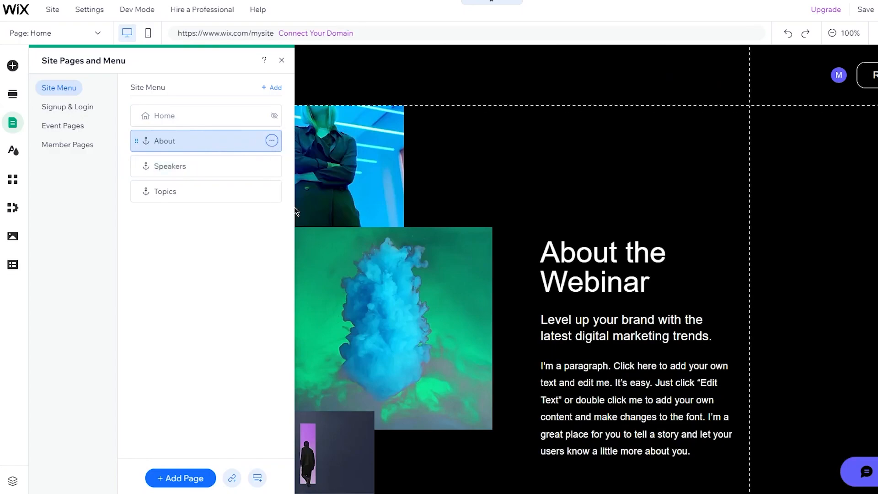
Step: Nest Speakers under Home, then turn Speakers back into a main page
left_click_drag(198, 170, 198, 142)
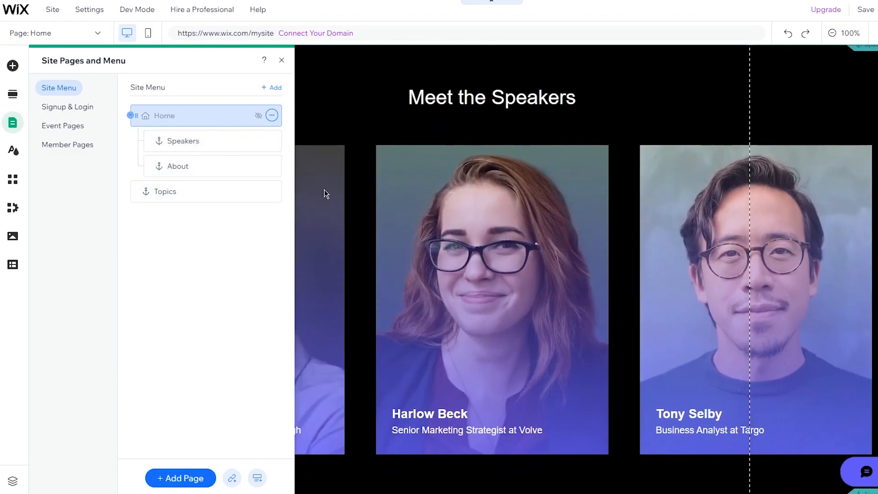
scroll(430, 328, "up", 10)
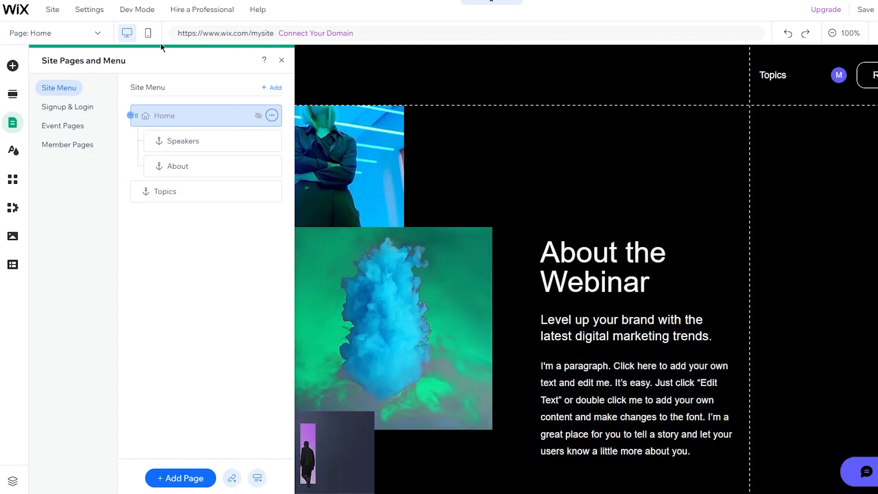
left_click_drag(191, 140, 183, 153)
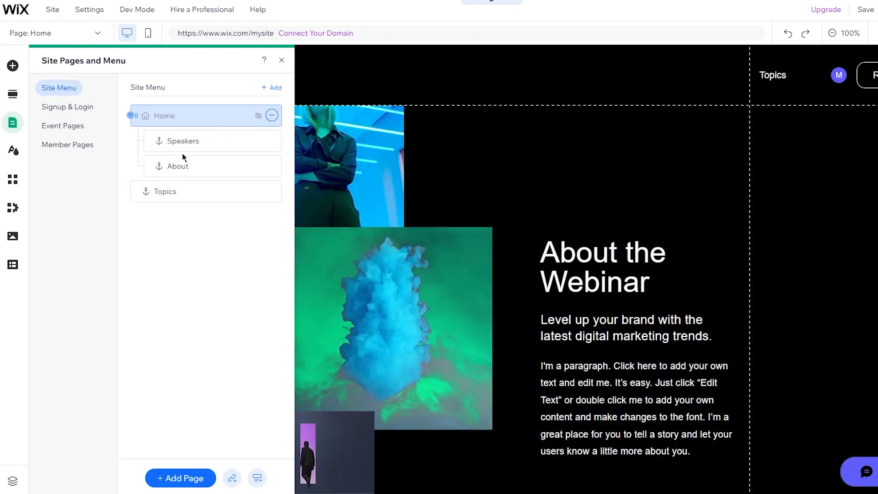
left_click(272, 116)
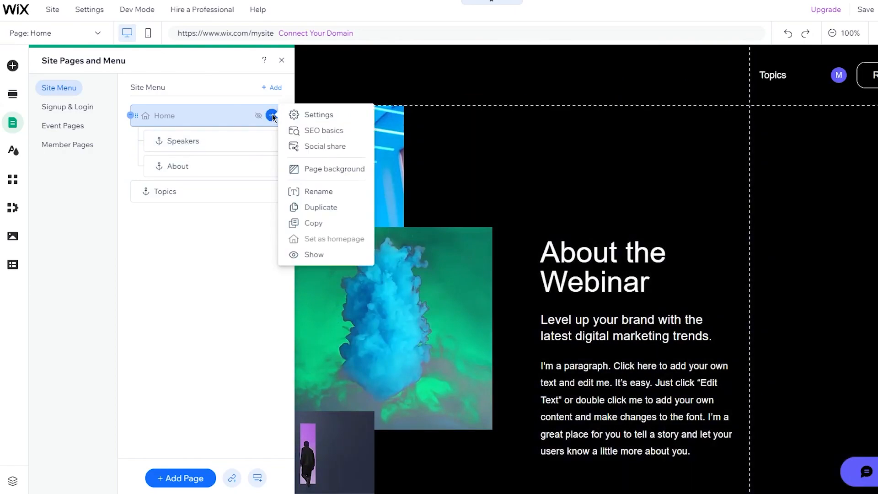
left_click(233, 221)
left_click(271, 141)
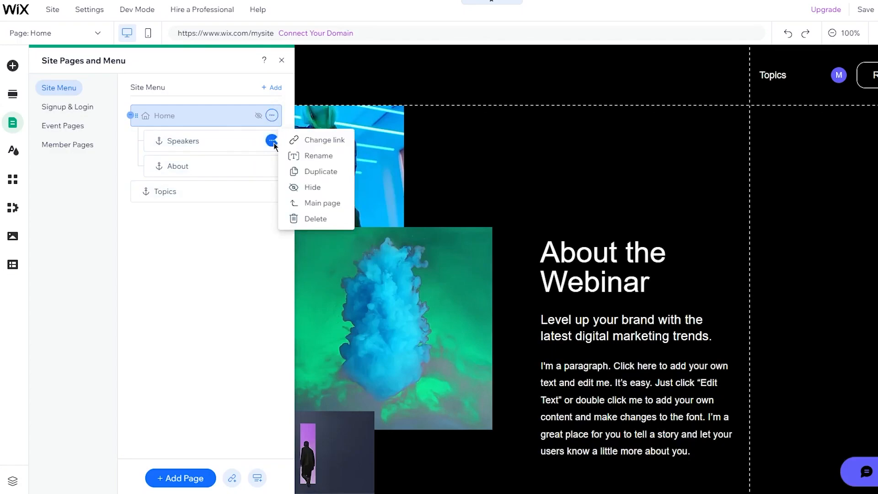
left_click(298, 203)
Step: Make About a top-level main page again and bring up the App Market
left_click(272, 167)
left_click(272, 140)
left_click(272, 140)
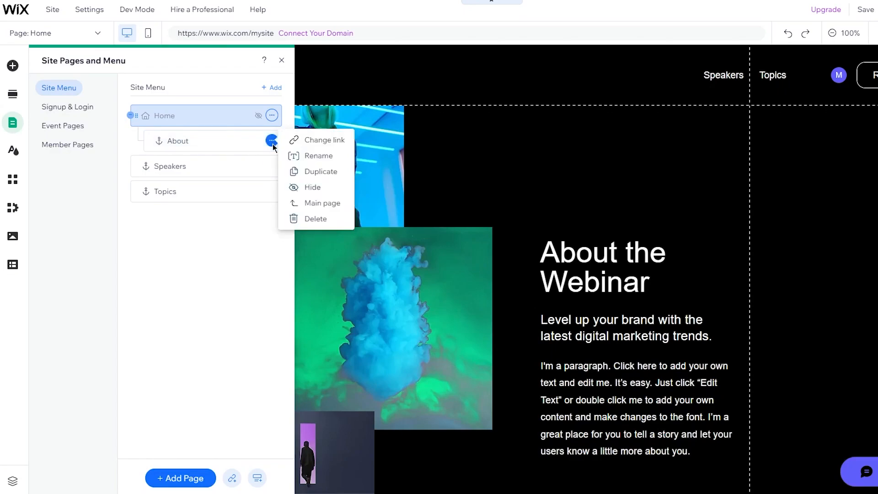
left_click(309, 205)
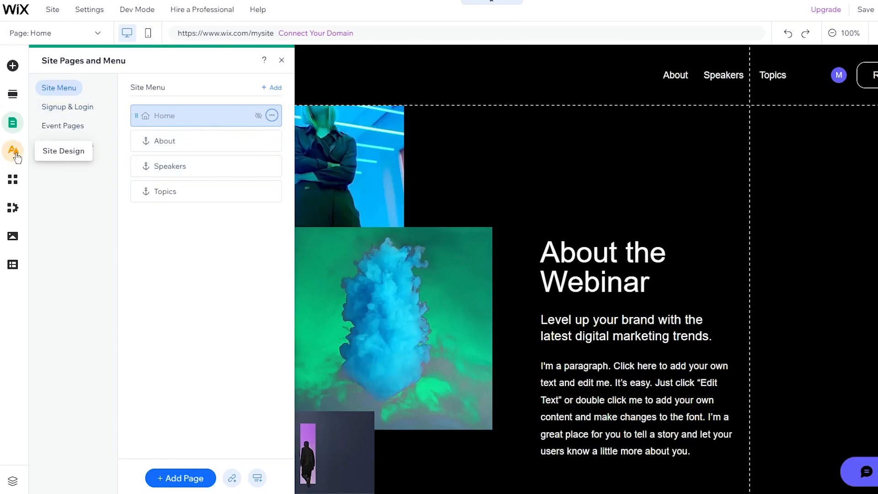
left_click(15, 154)
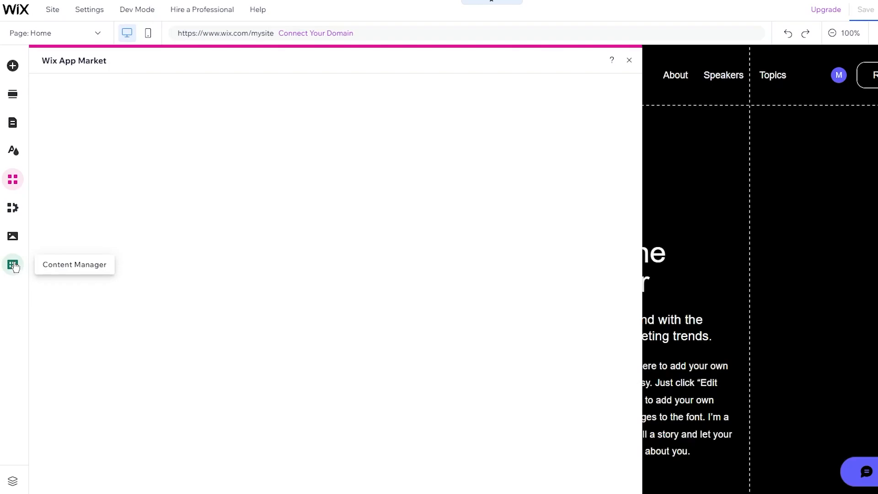
Step: Close the App Market and select the Buzzthrough header with its About, Speakers, Topics links
left_click(629, 61)
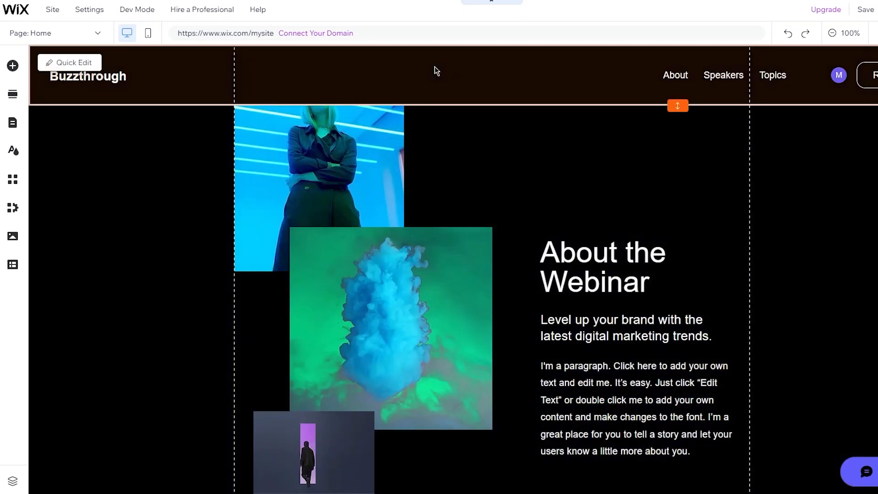
left_click(434, 67)
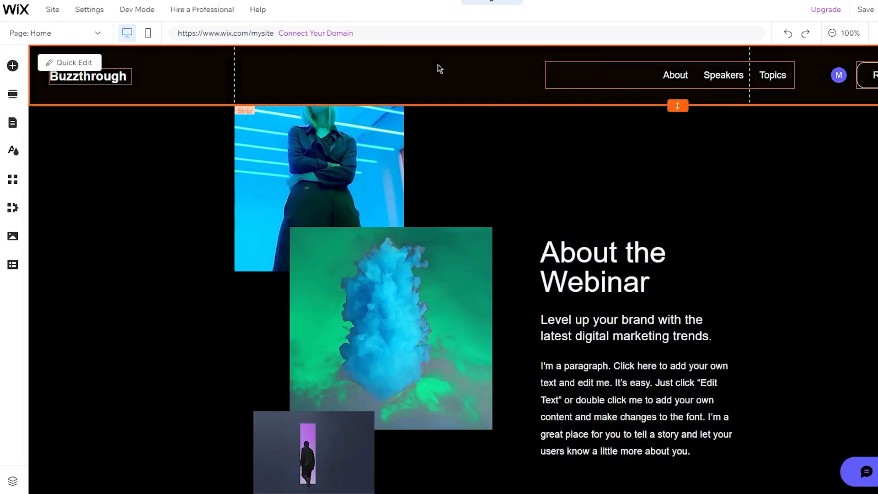
left_click(468, 72)
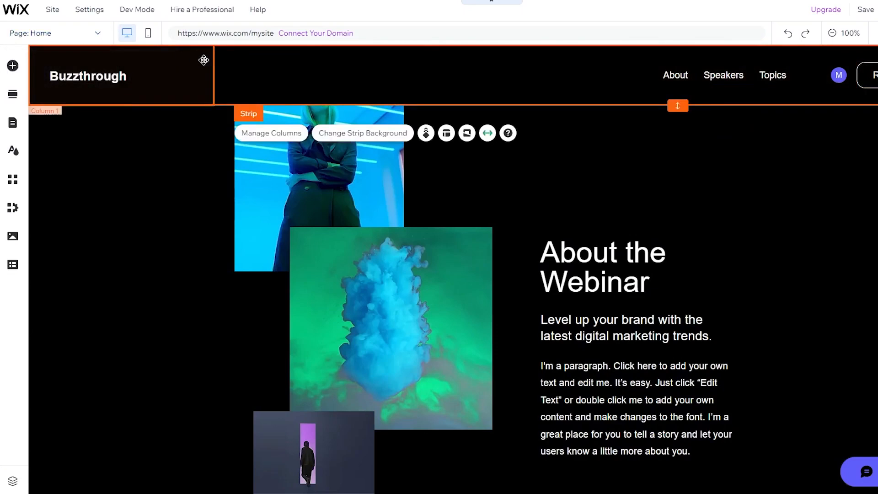
left_click(344, 133)
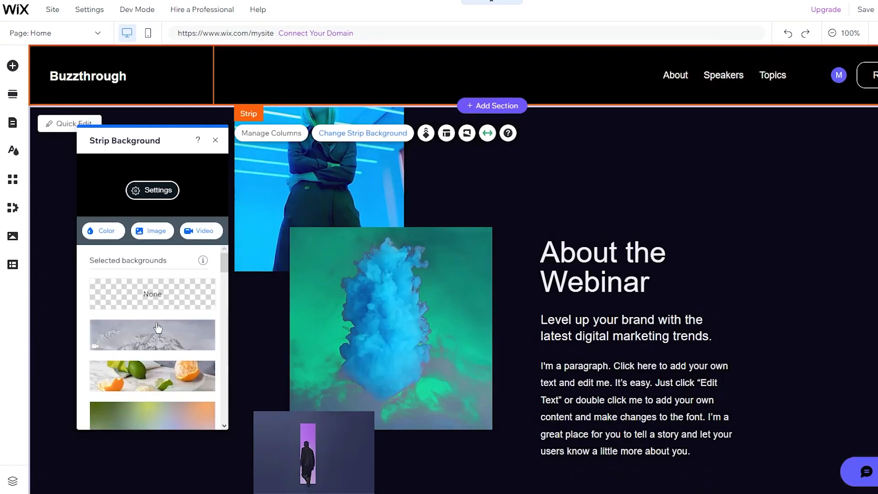
scroll(157, 334, "down", 5)
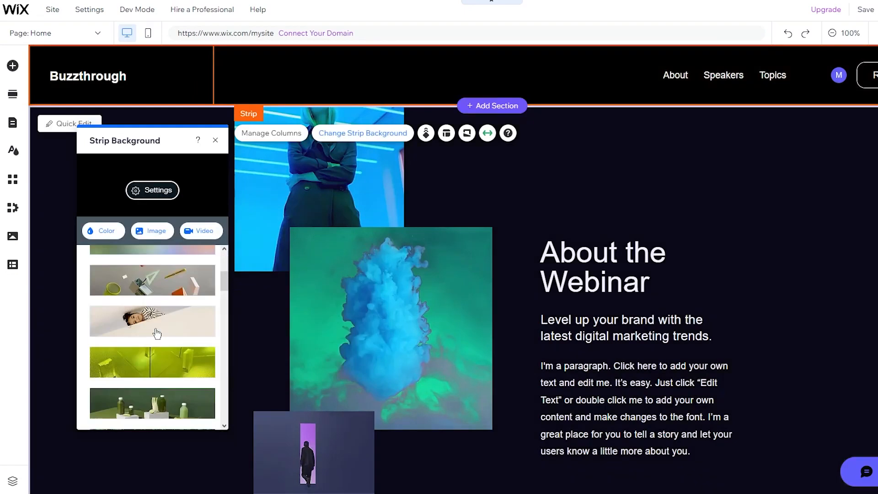
left_click(180, 282)
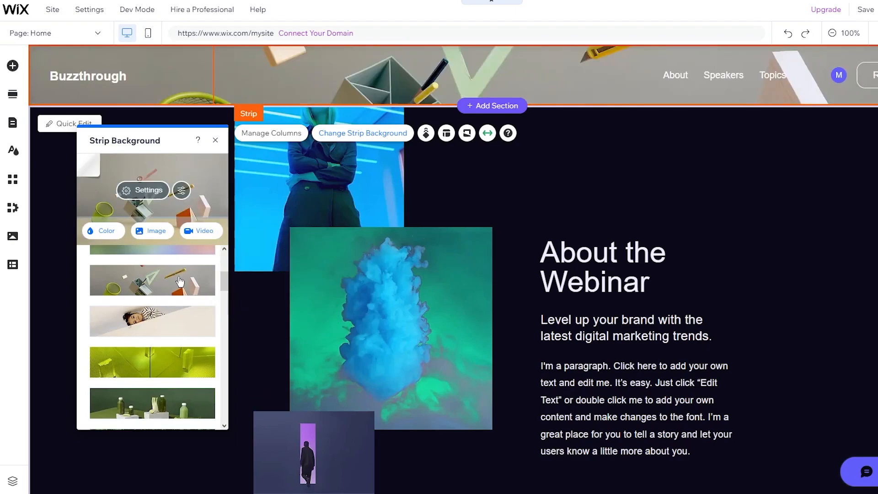
scroll(179, 281, "down", 3)
left_click(180, 282)
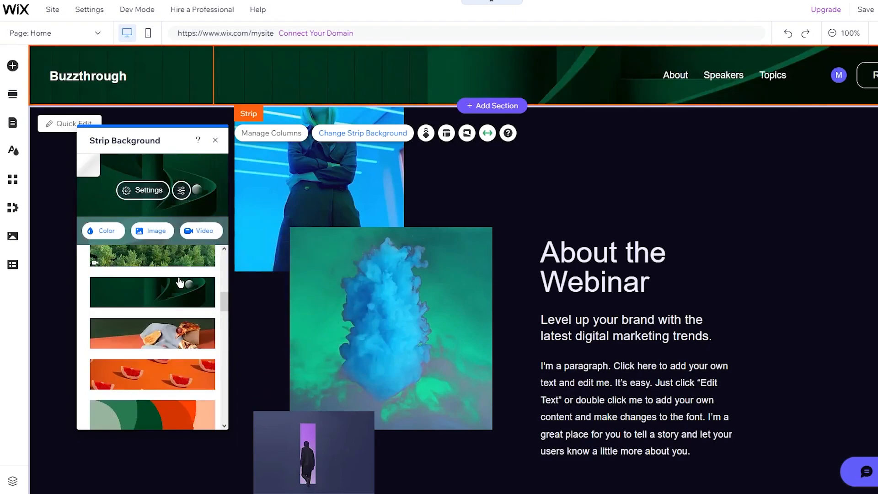
scroll(606, 202, "down", 7)
scroll(606, 202, "up", 7)
scroll(122, 380, "up", 5)
left_click(146, 287)
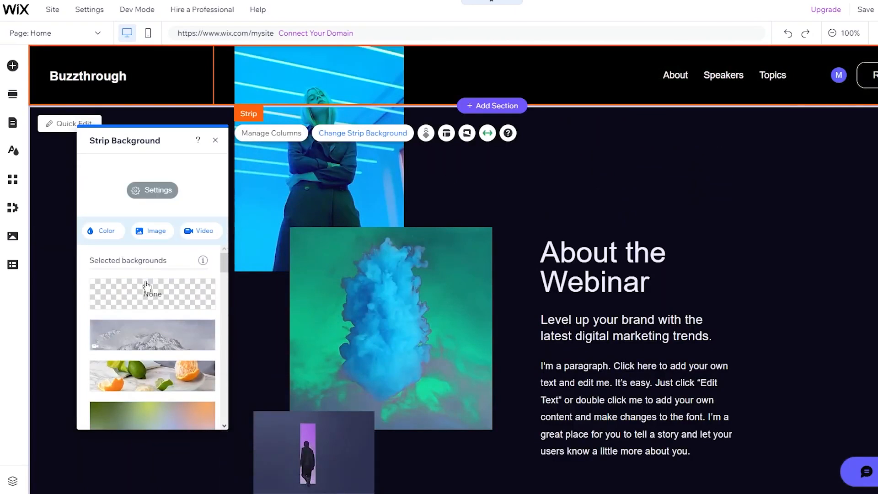
left_click(679, 196)
scroll(679, 196, "down", 7)
scroll(679, 196, "up", 7)
left_click(320, 200)
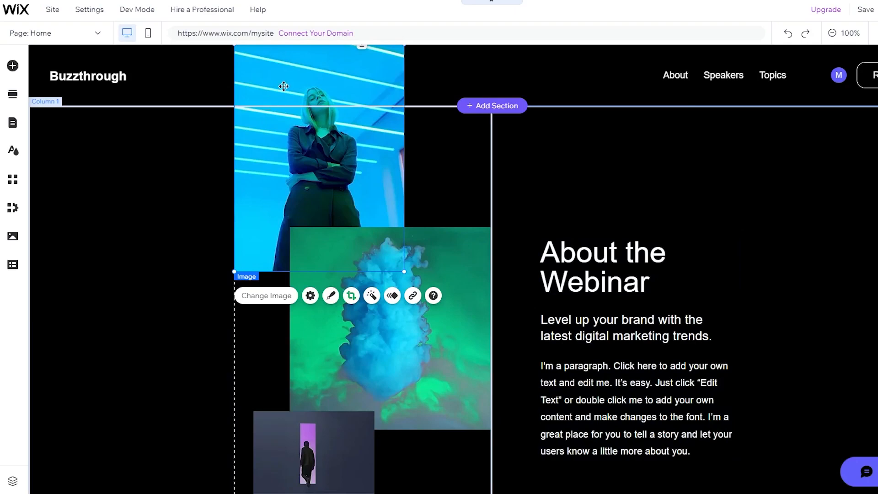
Step: Replace the Buzzthrough header title text with 'AI TECH REV'
left_click(125, 77)
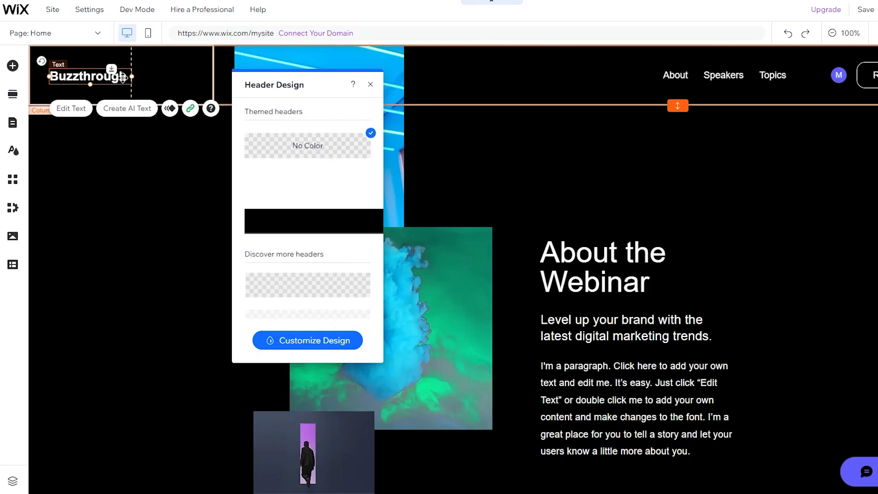
double_click(122, 78)
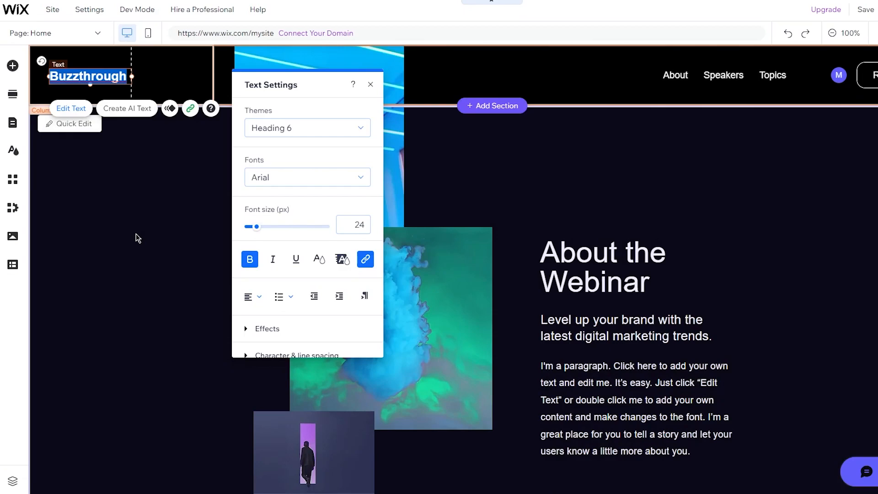
type("AI TECH REV")
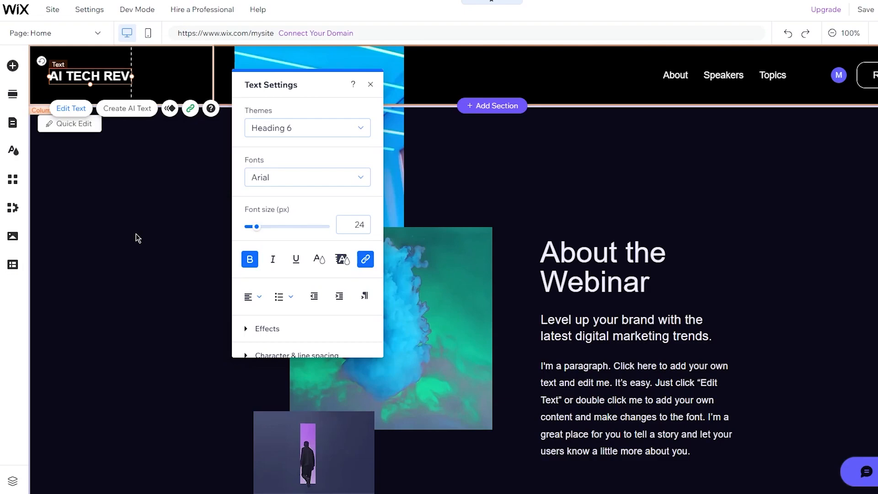
left_click(136, 234)
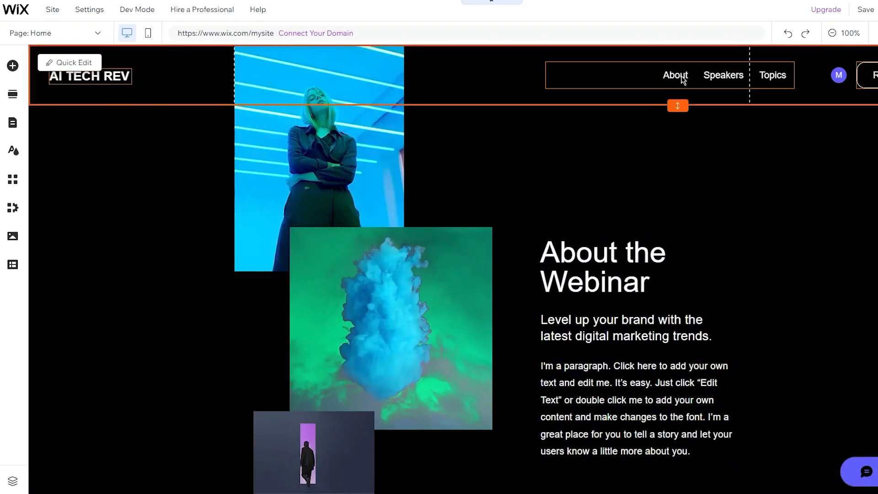
left_click(681, 77)
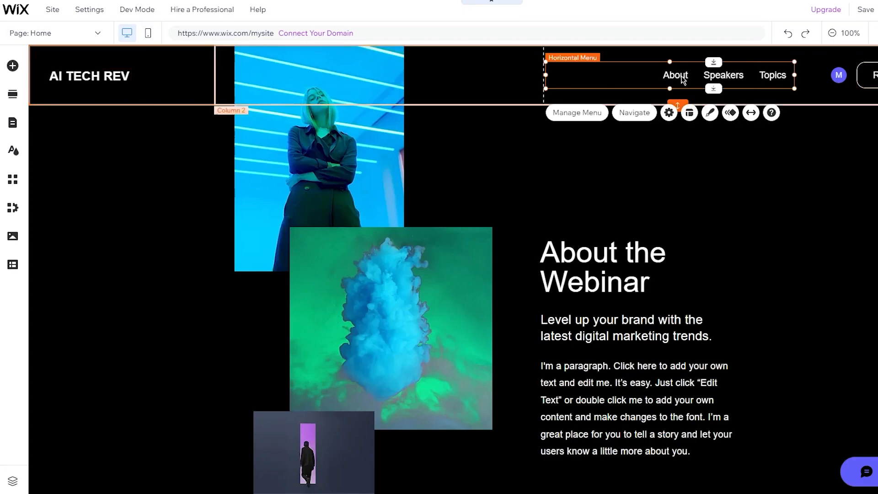
left_click(633, 120)
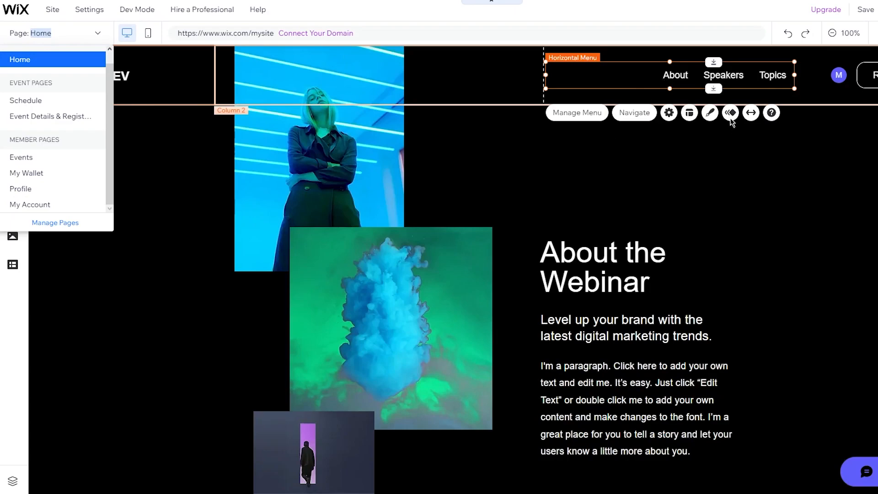
left_click(674, 157)
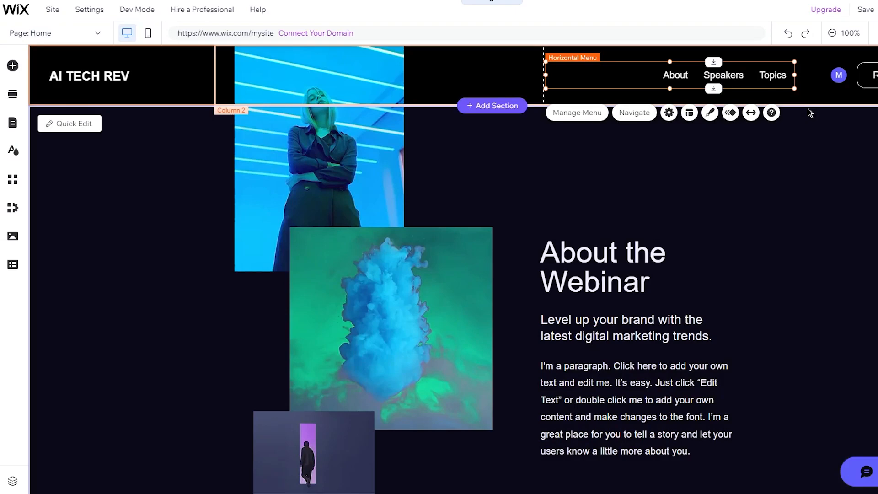
left_click(809, 109)
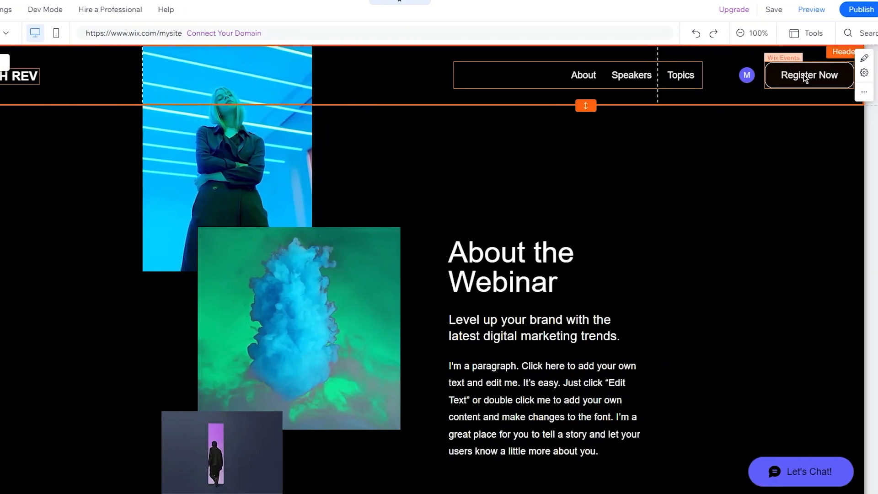
left_click(805, 77)
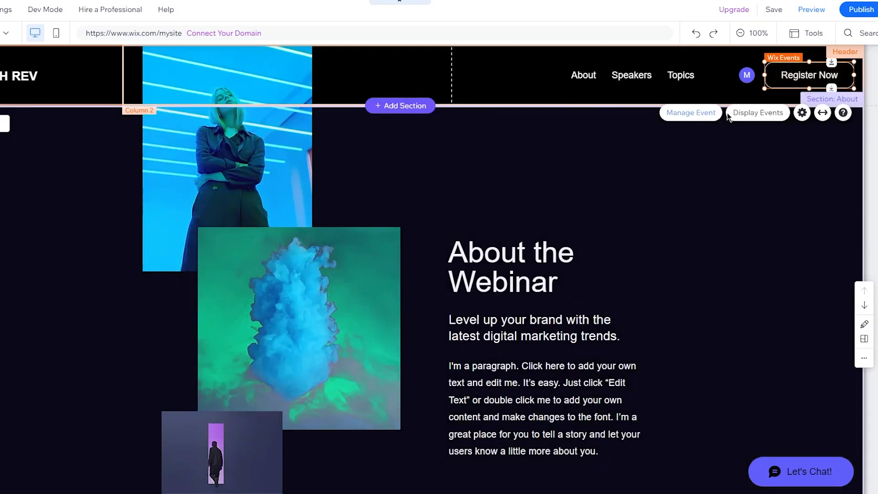
left_click(661, 156)
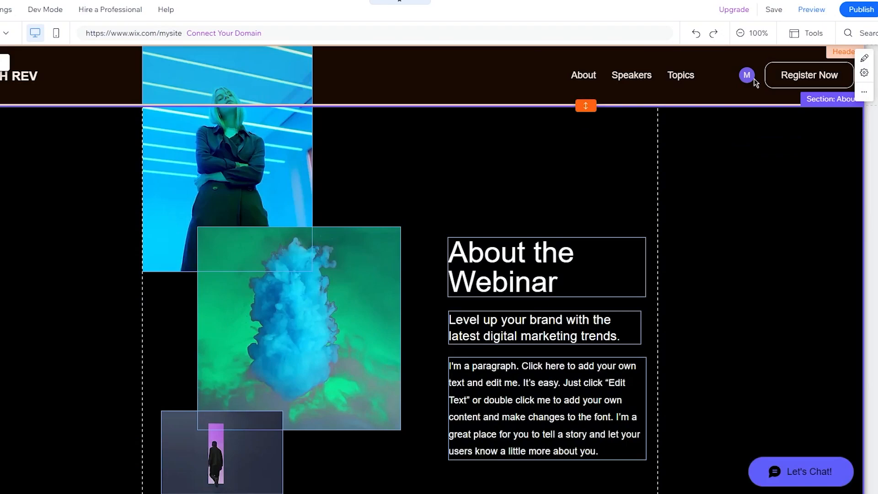
scroll(641, 213, "down", 15)
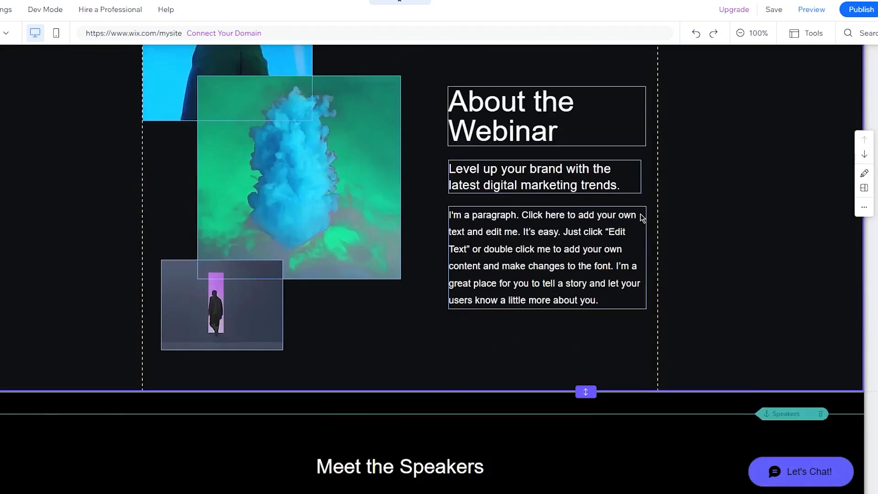
scroll(641, 213, "up", 15)
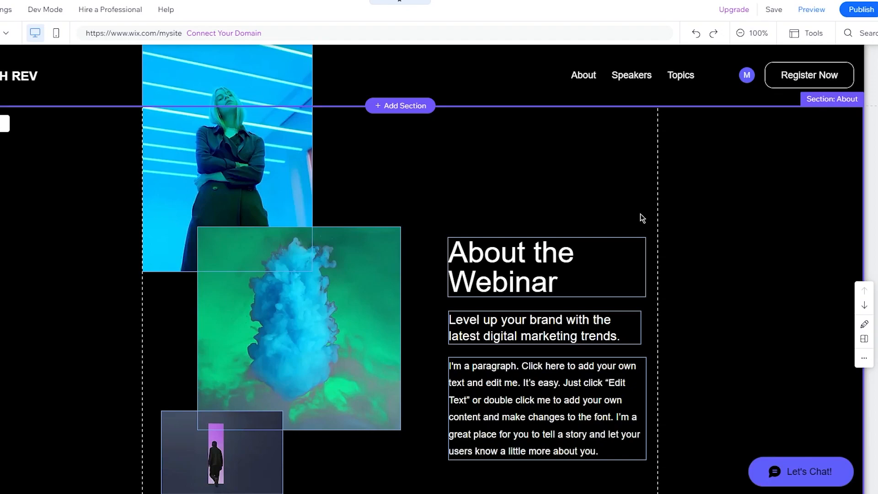
scroll(641, 213, "down", 15)
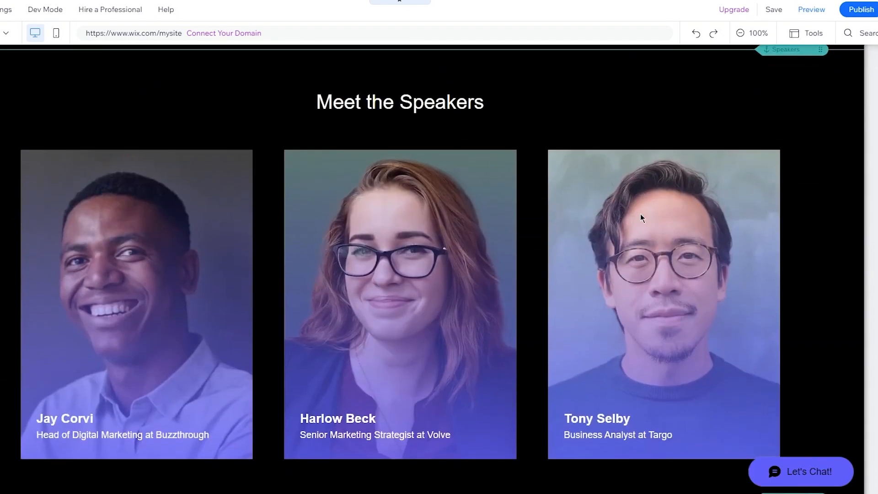
scroll(641, 213, "up", 17)
scroll(640, 213, "down", 6)
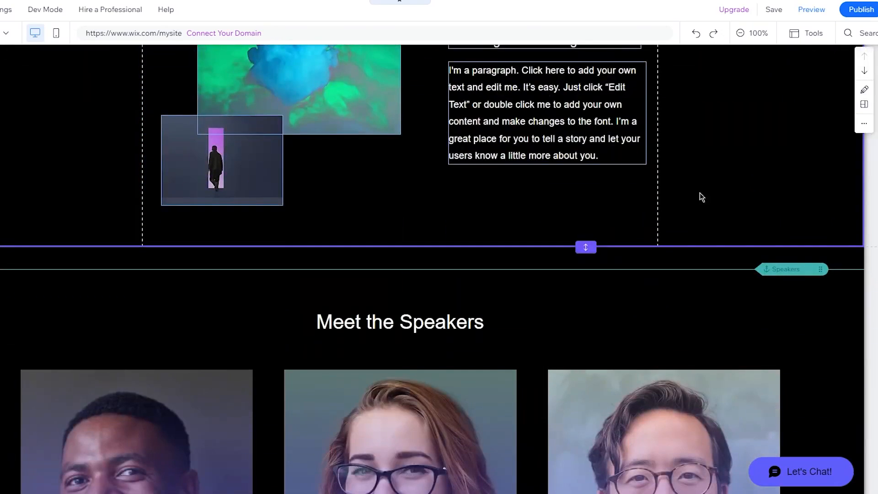
scroll(738, 176, "up", 6)
Step: Select the About section strip and briefly open, then close, the Add Elements panel
left_click(732, 224)
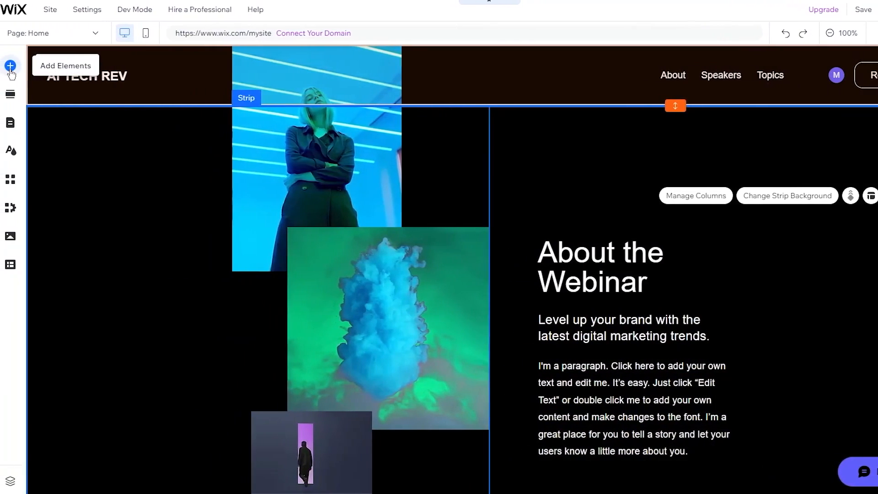
left_click(10, 66)
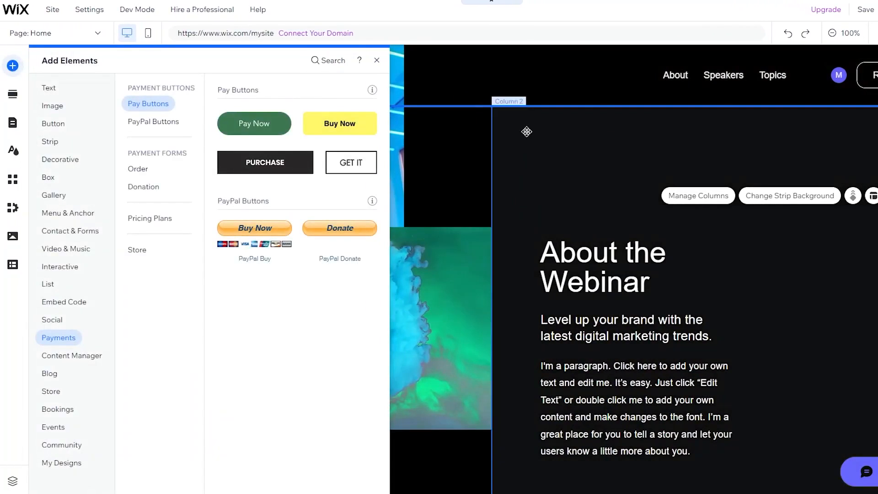
left_click(527, 131)
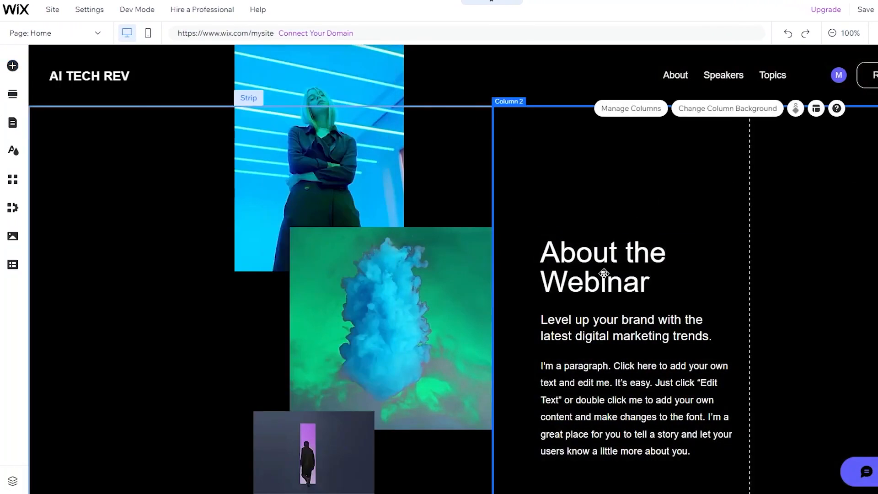
scroll(571, 228, "down", 4)
scroll(572, 228, "up", 4)
scroll(572, 228, "down", 2)
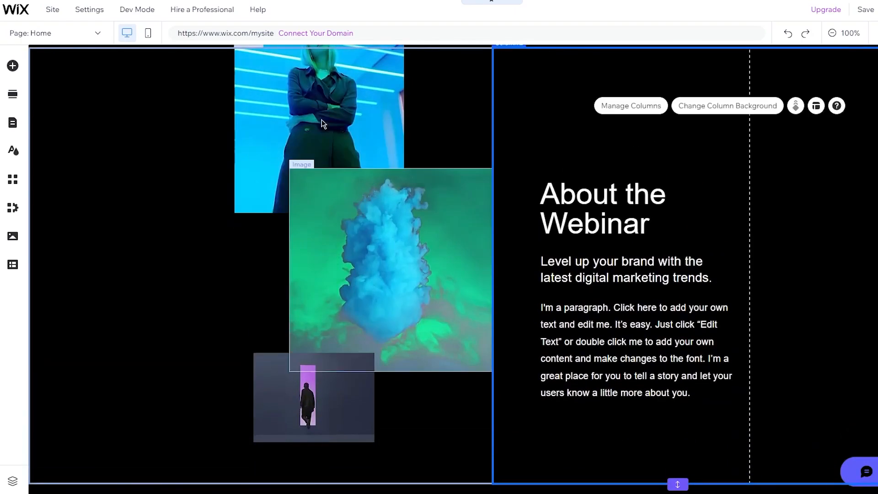
Step: Delete the green smoke image from the About collage and reopen Add Elements
left_click(407, 241)
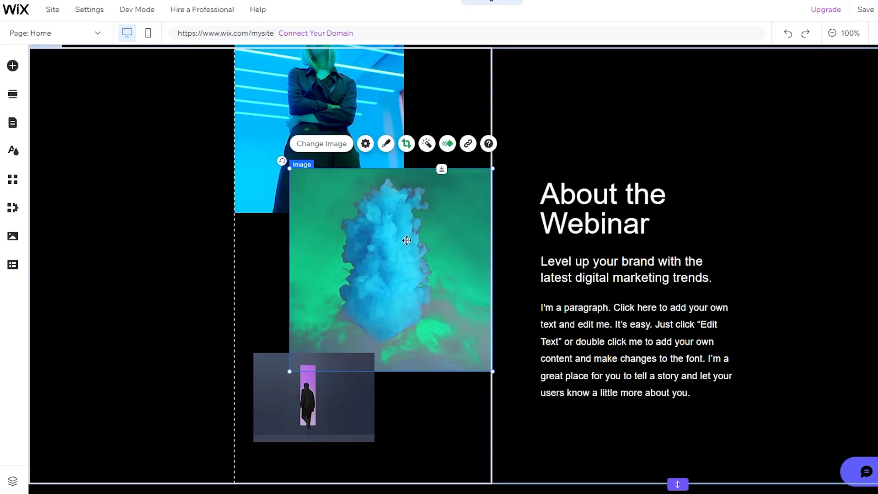
key("Delete")
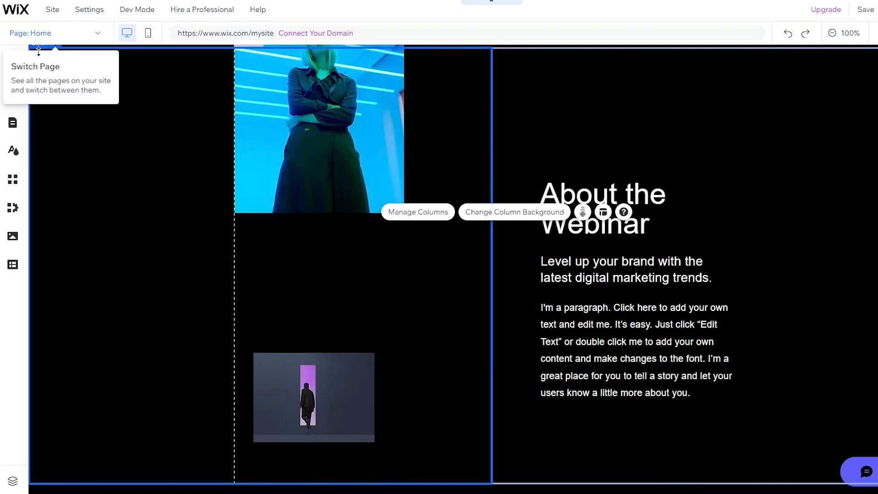
left_click(12, 69)
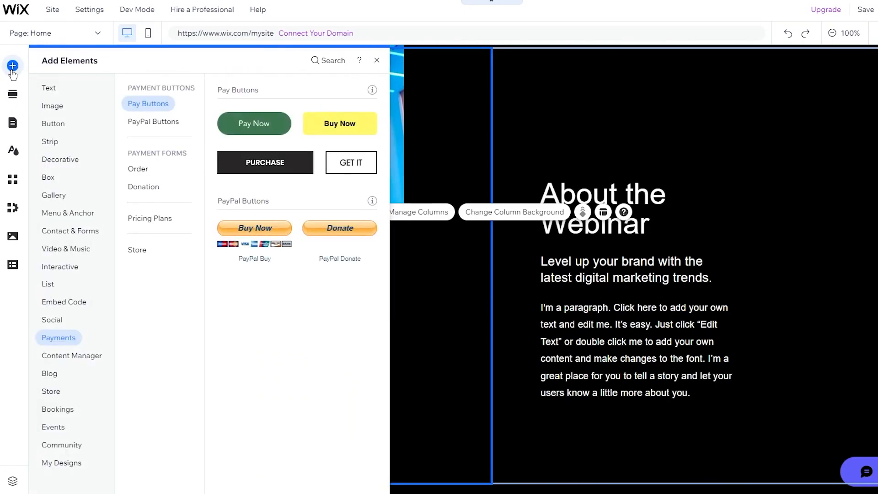
Step: Upload the Route 66 neon sign photo from the computer through Image > Upload Images
left_click(63, 108)
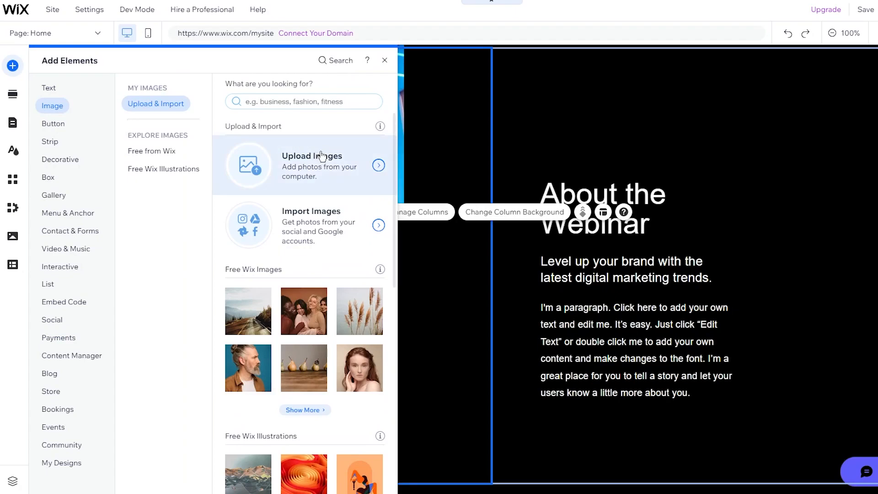
scroll(319, 265, "down", 4)
mouse_move(342, 201)
scroll(342, 201, "up", 4)
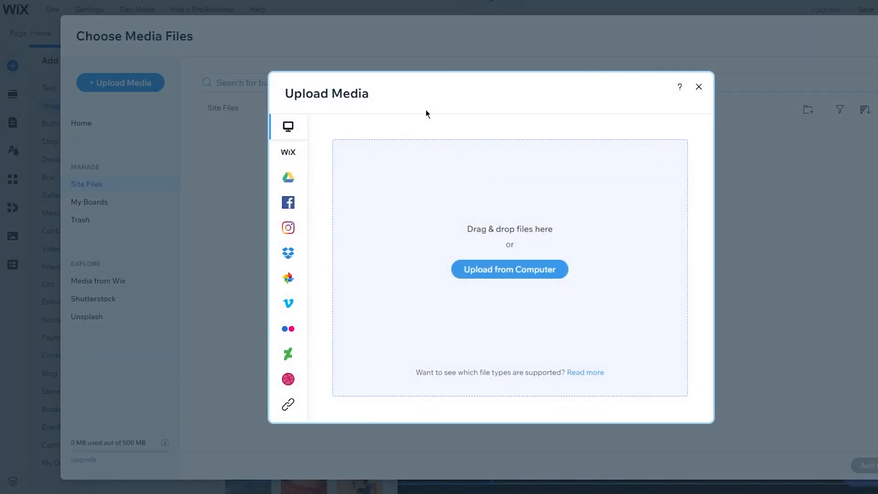
left_click(483, 268)
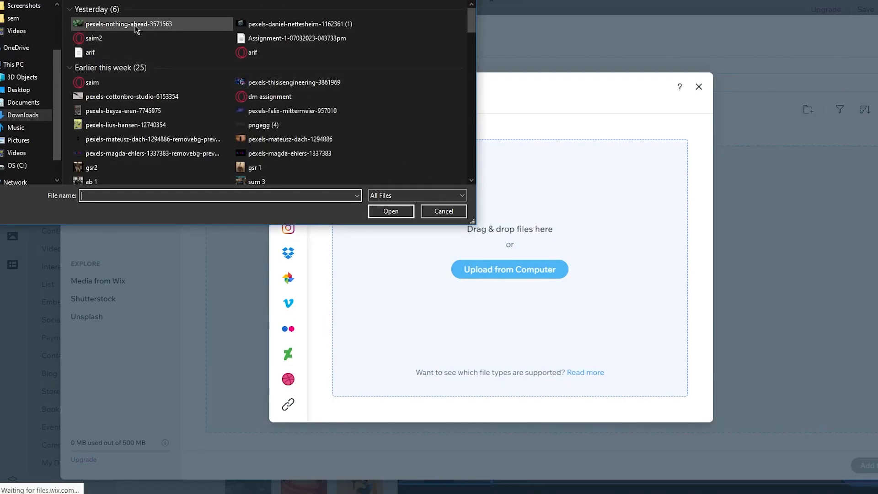
double_click(285, 24)
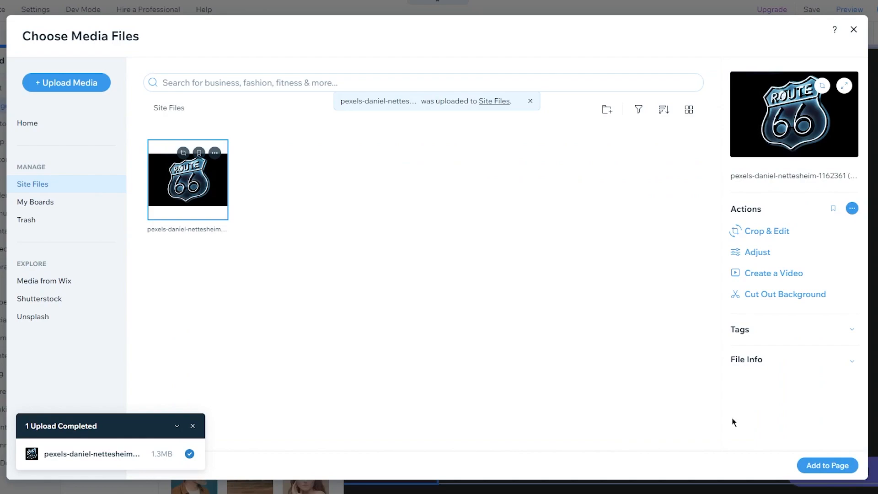
Step: Add the Route 66 image to the About collage's left column, sized to about 482 × 321
left_click(829, 466)
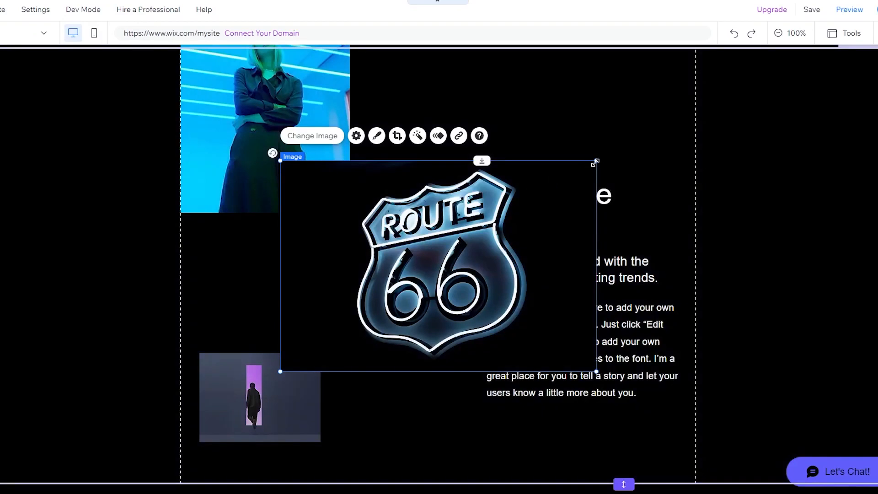
left_click_drag(595, 163, 485, 235)
left_click_drag(410, 259, 366, 259)
left_click_drag(423, 326, 456, 389)
left_click(750, 287)
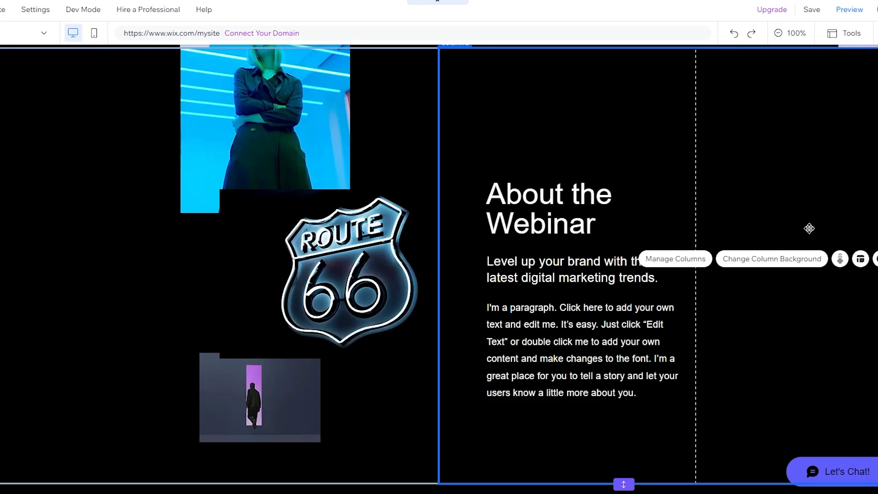
scroll(809, 228, "down", 5)
scroll(810, 228, "up", 6)
scroll(810, 228, "down", 7)
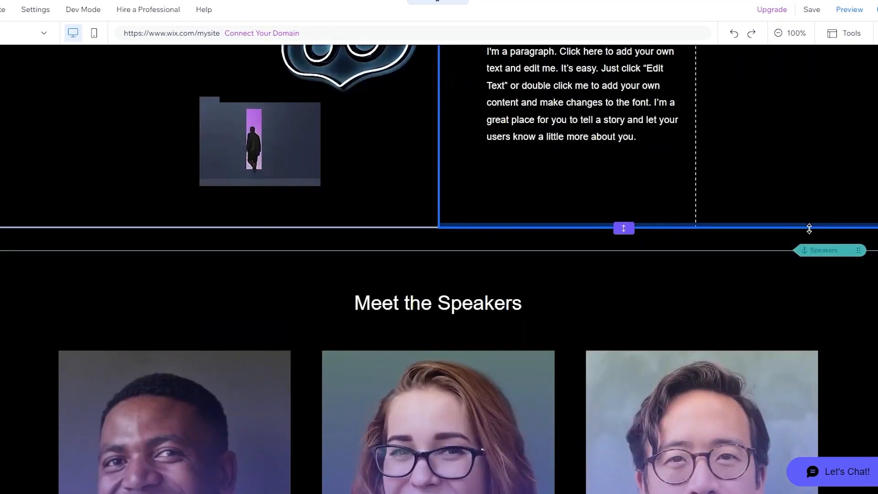
scroll(809, 229, "up", 5)
Step: Give the About the Webinar heading a Float in animation
left_click(593, 222)
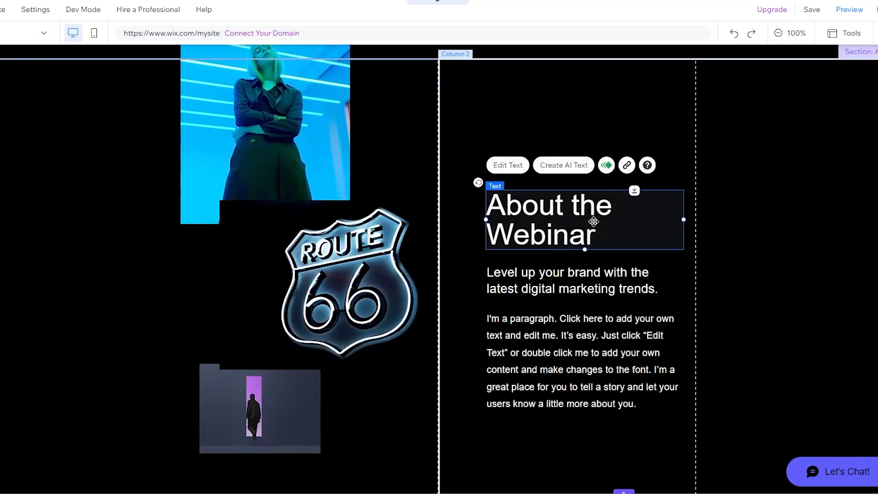
left_click(607, 166)
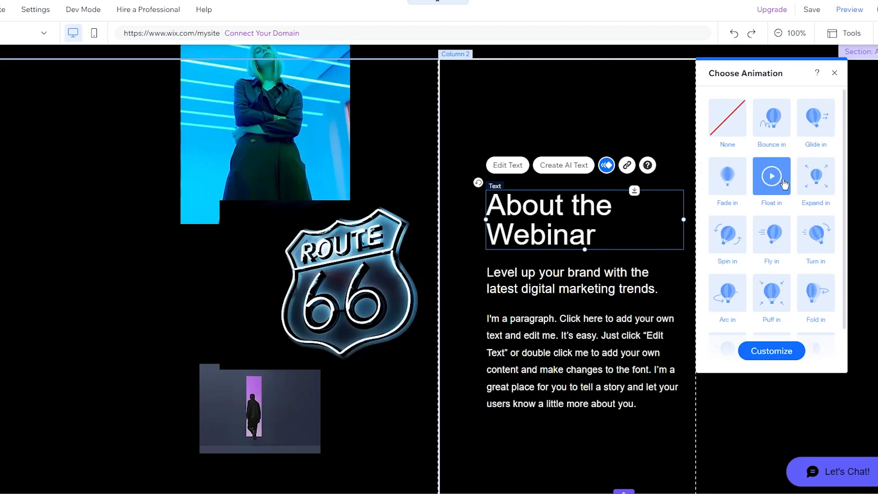
mouse_move(773, 179)
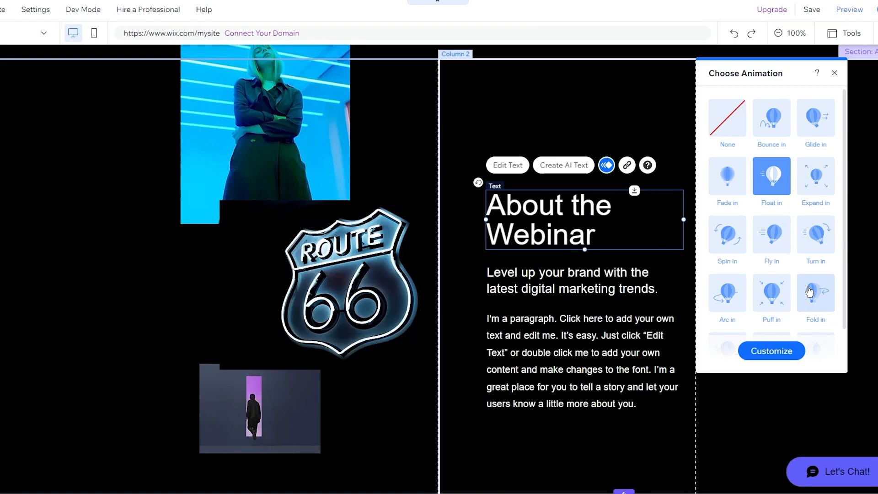
left_click(835, 73)
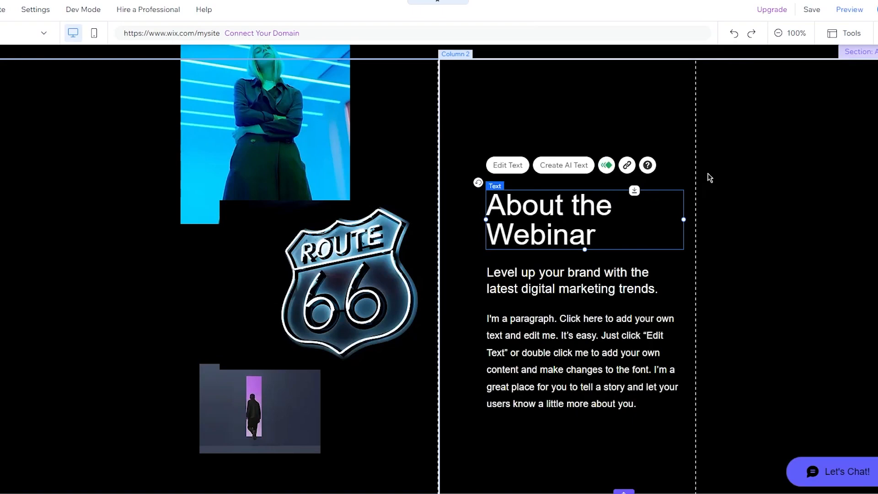
Step: Launch Create AI Text from the heading's text toolbar
scroll(709, 177, "down", 3)
scroll(710, 177, "up", 3)
left_click(568, 192)
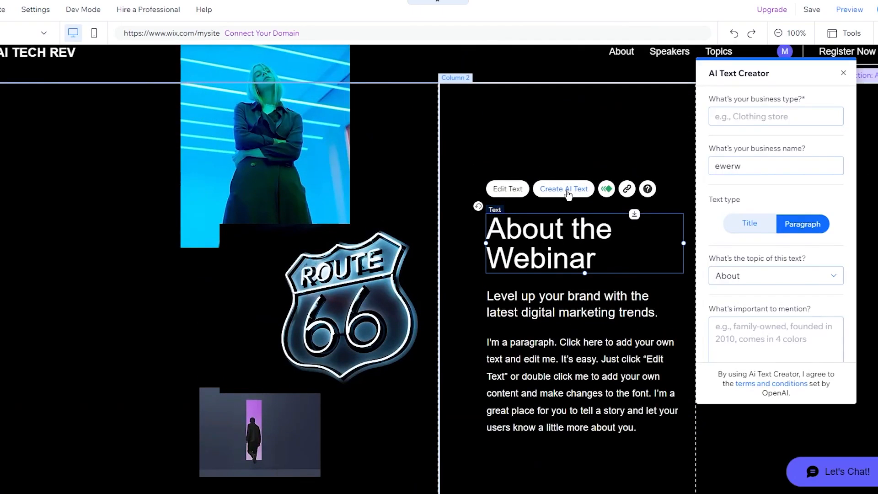
Step: In AI Text Creator, set business type to AI store, text type Title, topic About
left_click(782, 118)
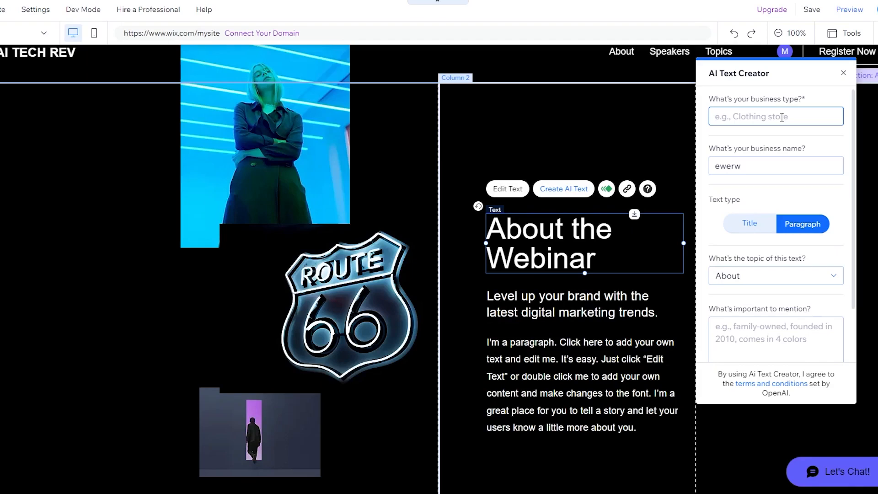
type("AI store")
key("Return")
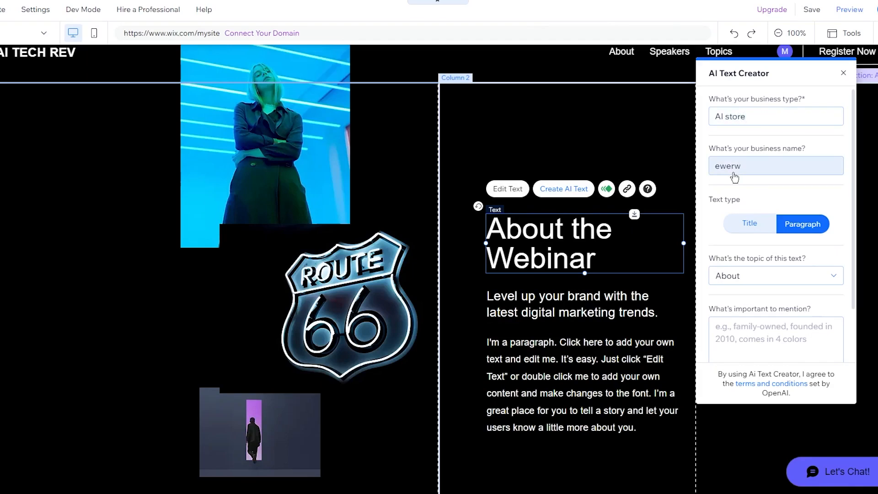
scroll(757, 175, "down", 2)
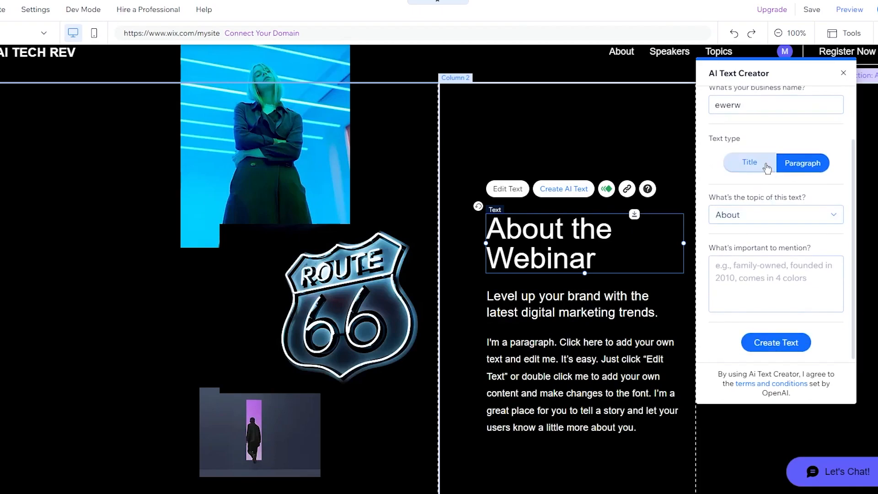
left_click(751, 174)
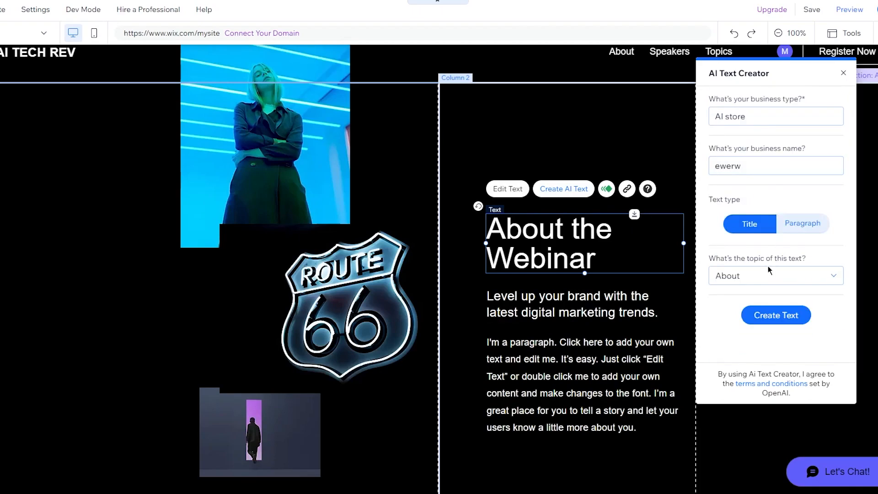
left_click(777, 279)
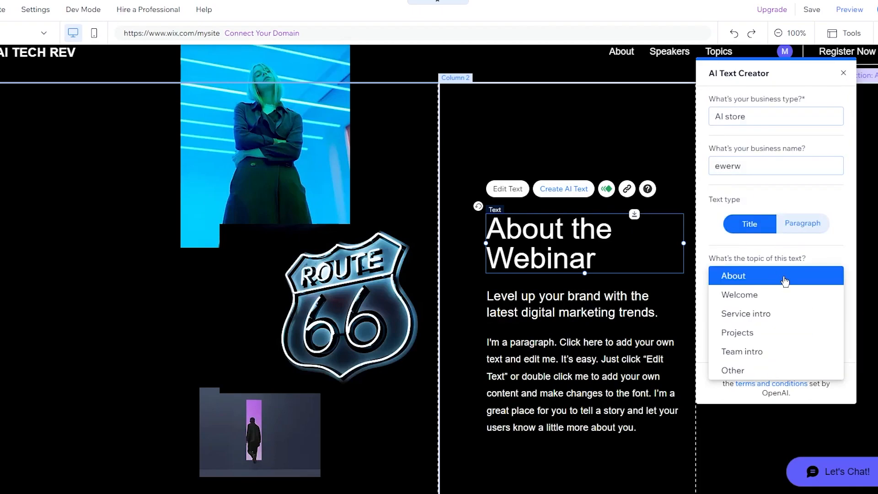
left_click(785, 279)
Step: Generate suggestions and use the third: 'Smarter Solutions for Your Every AI Need with ewerw.'
left_click(778, 315)
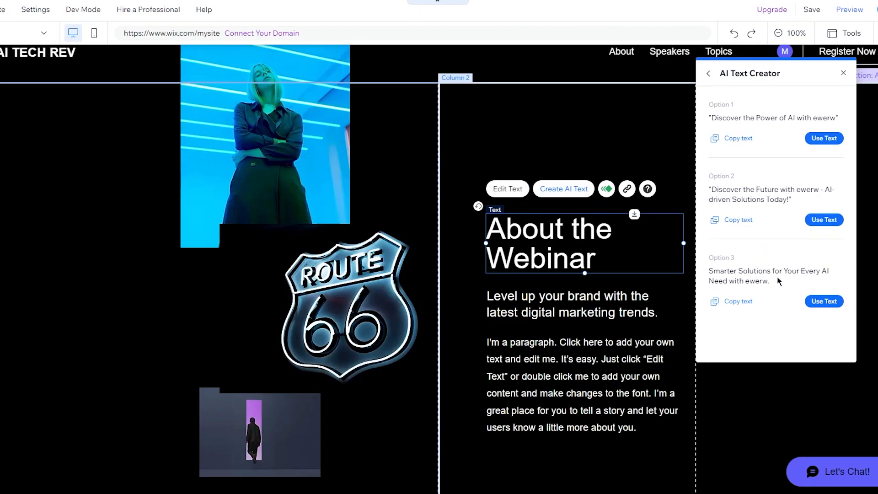
left_click(824, 301)
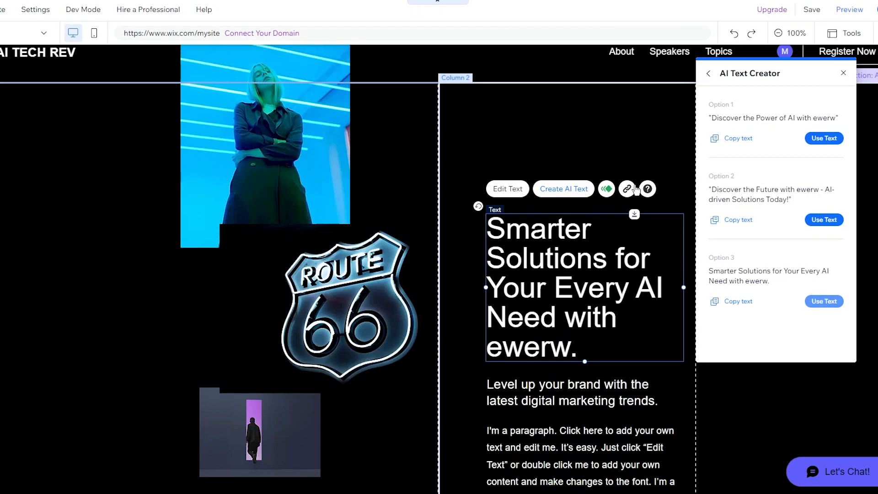
left_click(693, 241)
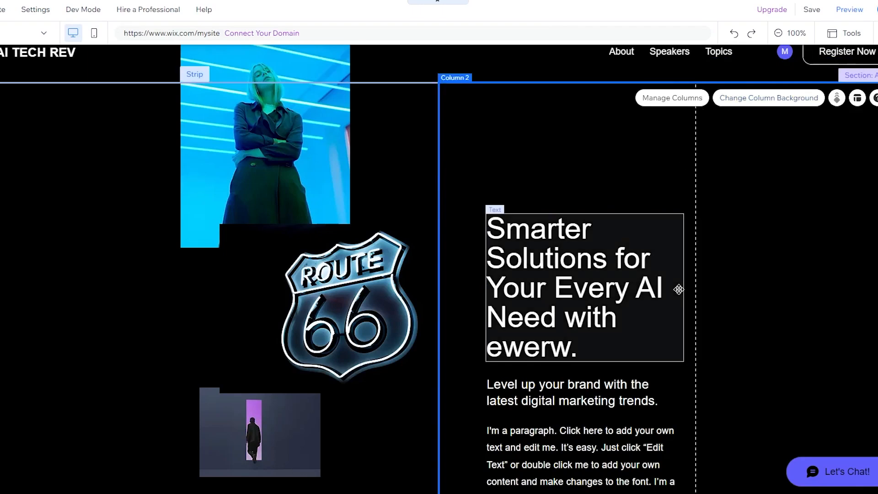
scroll(679, 289, "down", 20)
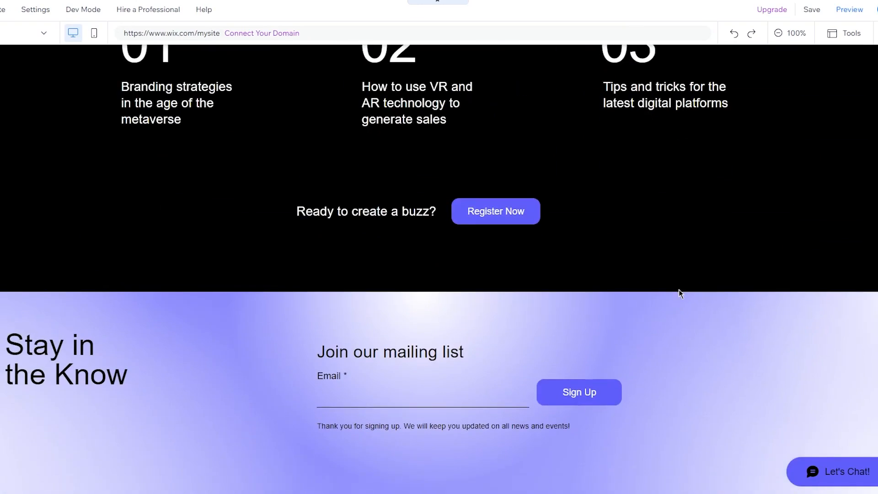
scroll(679, 289, "down", 3)
scroll(678, 289, "up", 20)
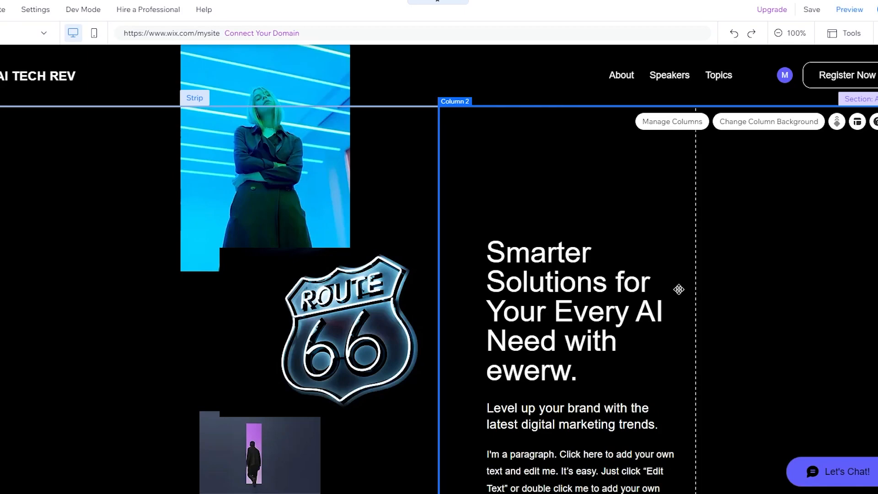
scroll(681, 263, "down", 15)
scroll(680, 263, "up", 15)
Step: Save the site on a free wixsite.com address
left_click(814, 11)
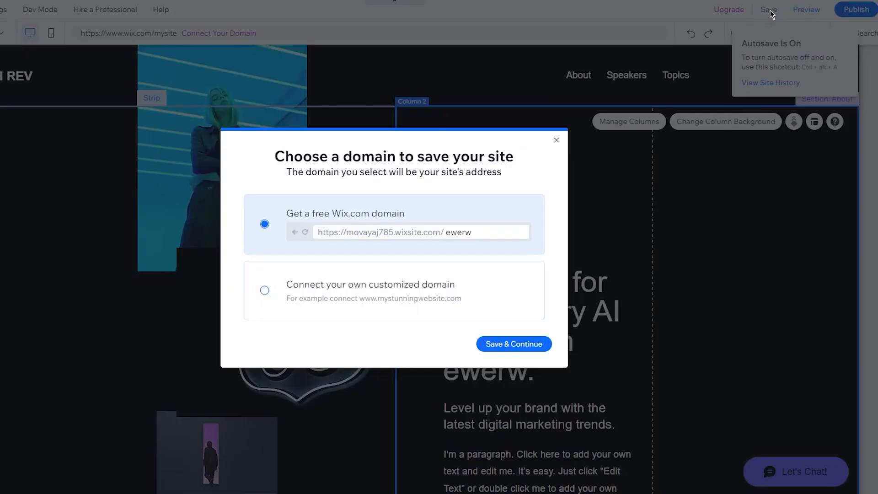
left_click(502, 351)
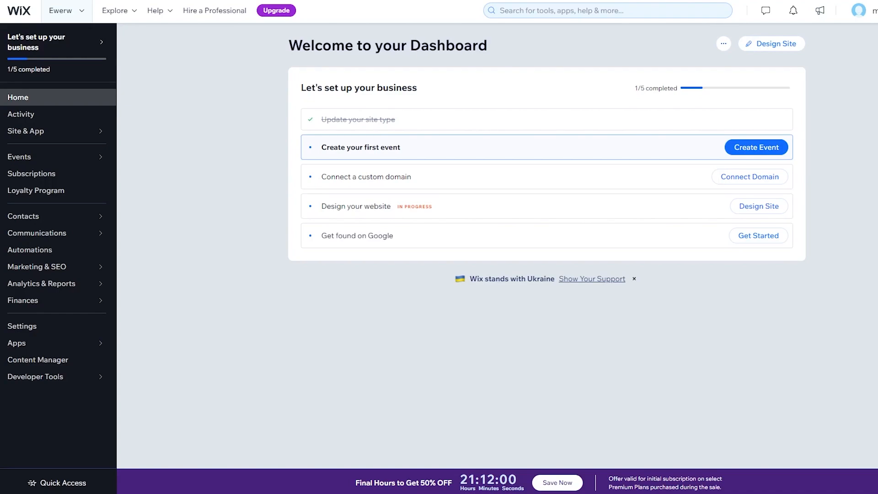
Step: Go to Marketing & SEO, then SEO, and browse down to Tools and settings
left_click(80, 270)
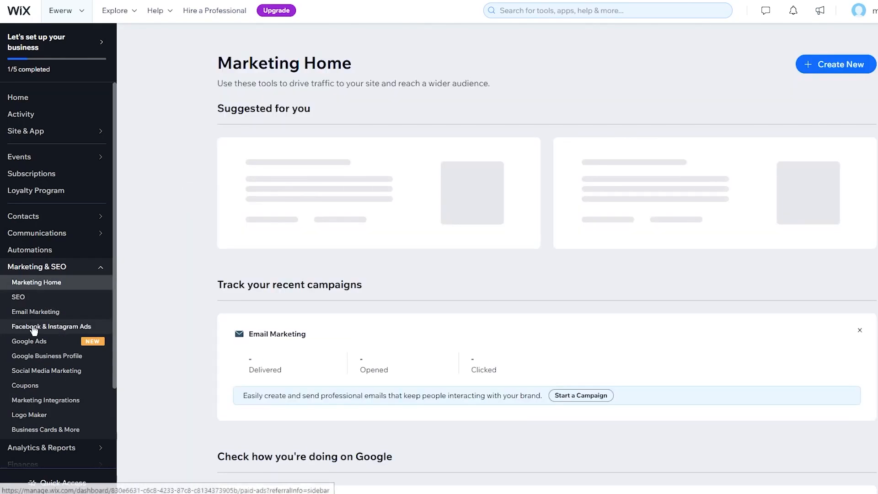
left_click(19, 300)
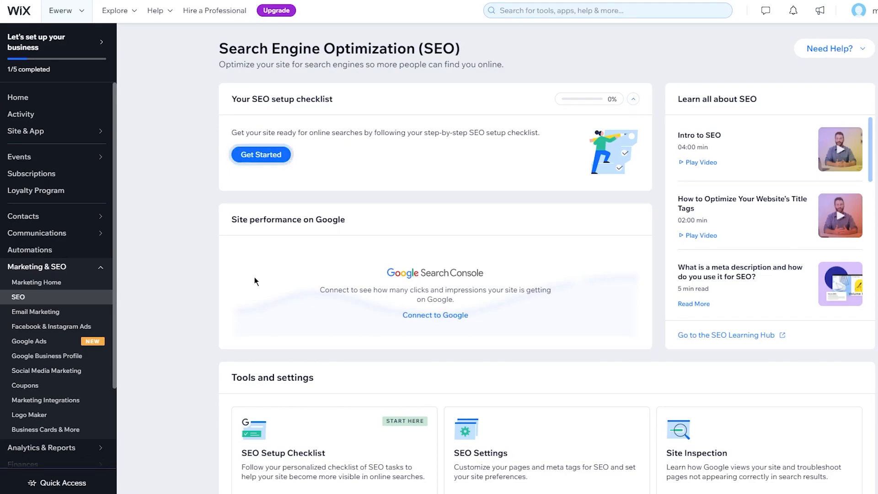
scroll(746, 201, "down", 3)
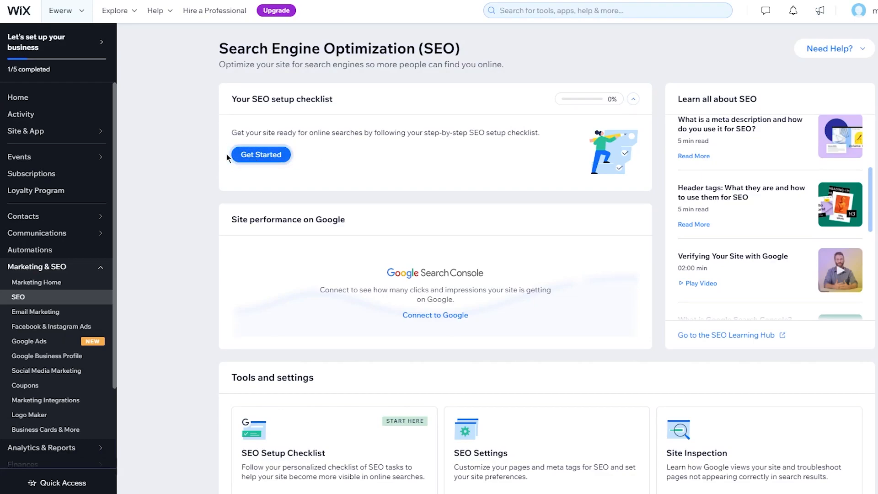
scroll(226, 154, "down", 4)
scroll(285, 149, "up", 1)
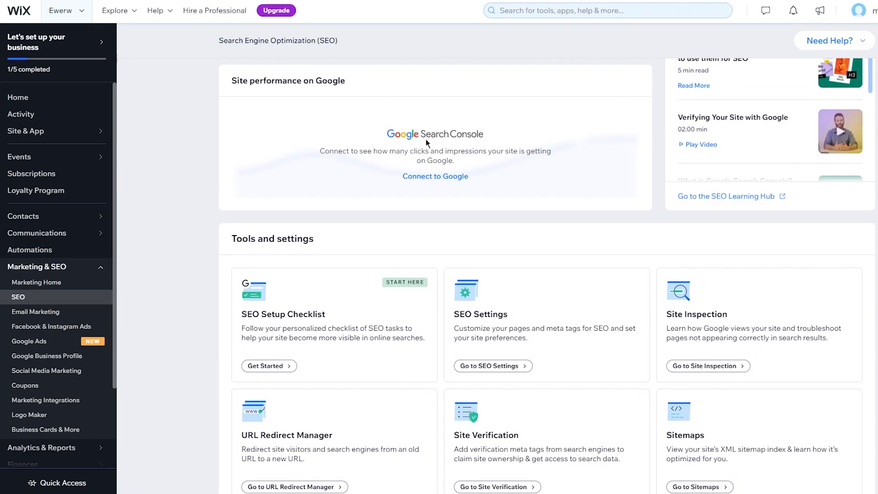
scroll(186, 163, "down", 3)
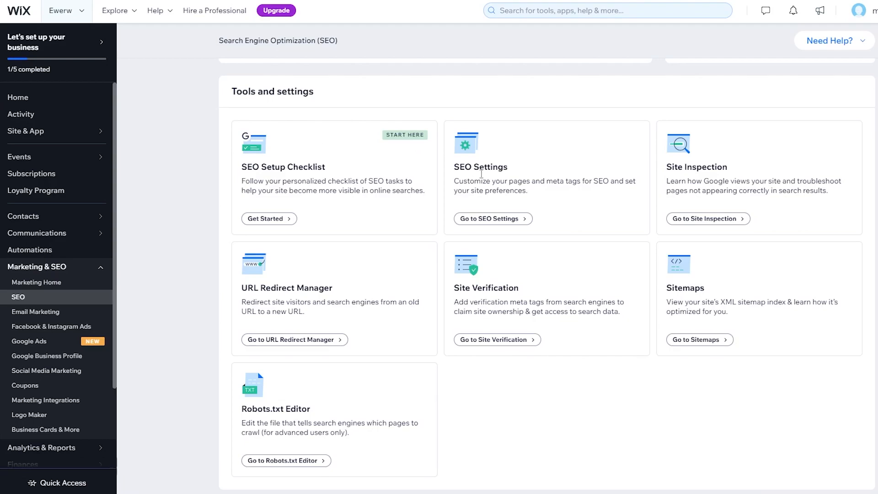
Step: Choose Get Started on the SEO Setup Checklist card
left_click(289, 224)
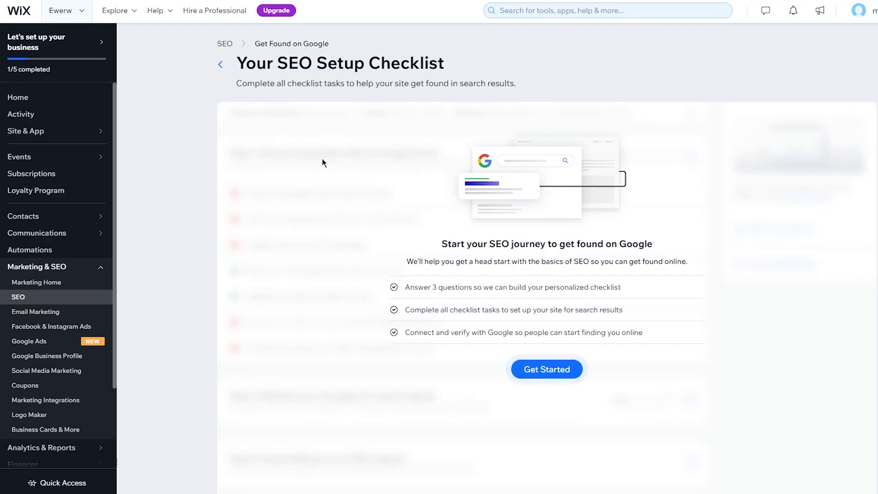
left_click(544, 370)
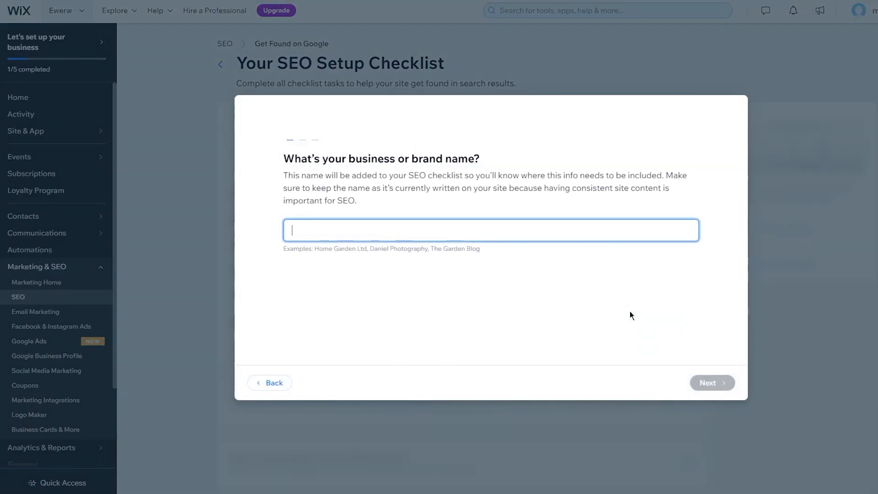
type("mkmkm")
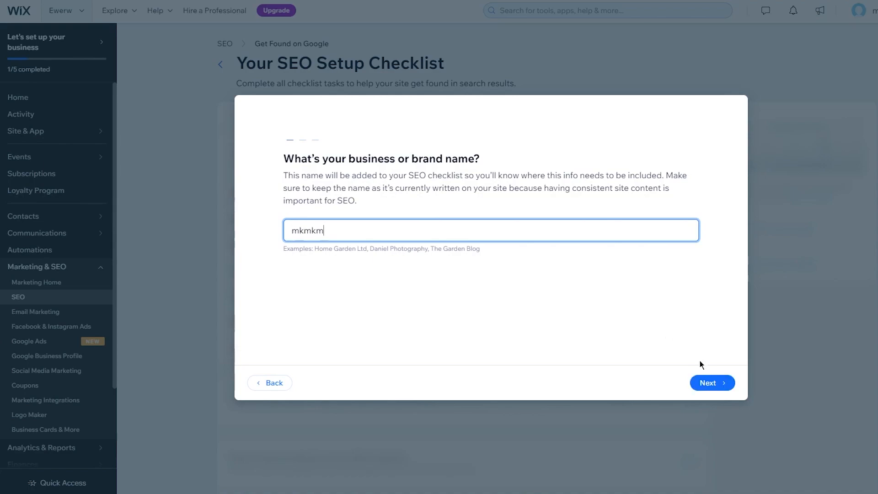
left_click(708, 383)
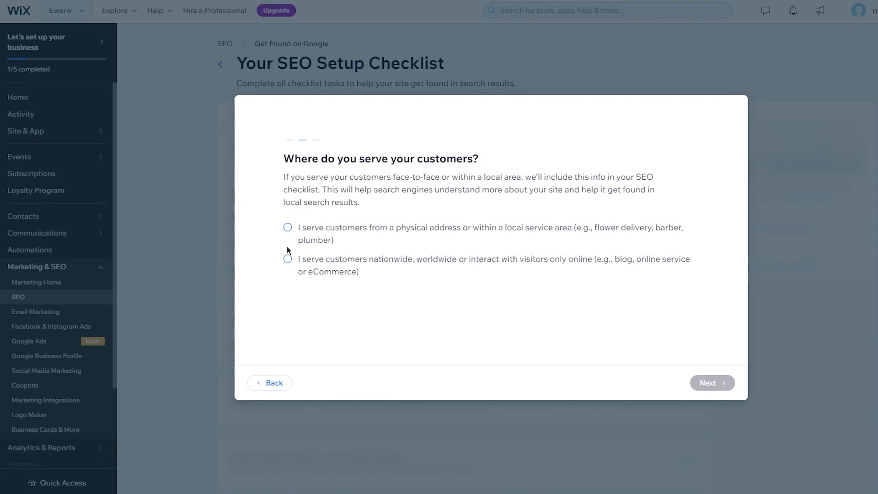
left_click(287, 228)
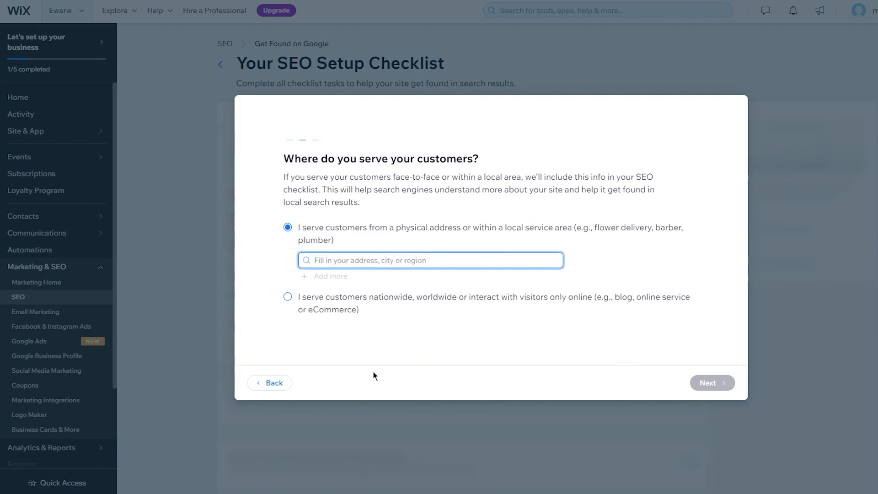
left_click(272, 383)
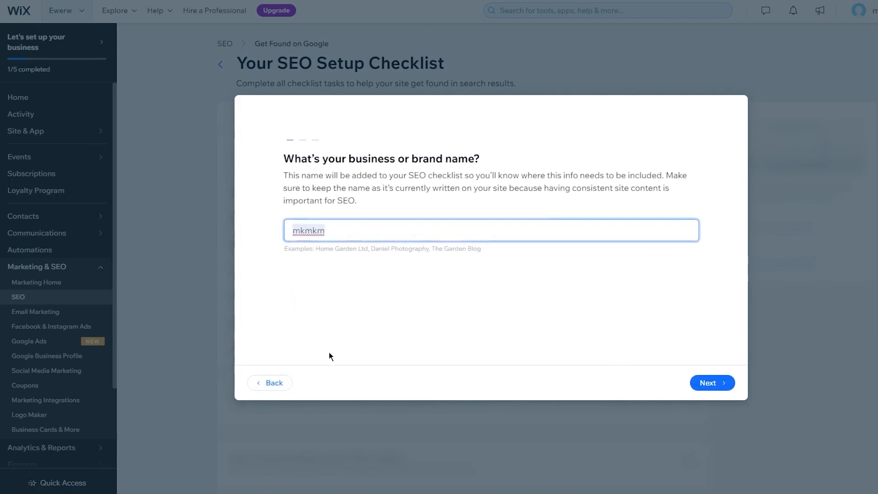
left_click(271, 383)
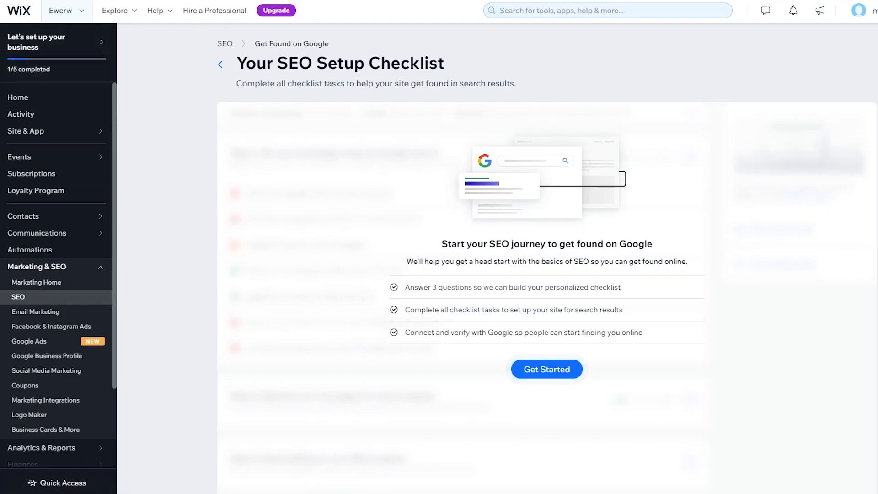
Step: Go back to the dashboard via the Wix logo and choose Design Site to reopen the editor
left_click(20, 15)
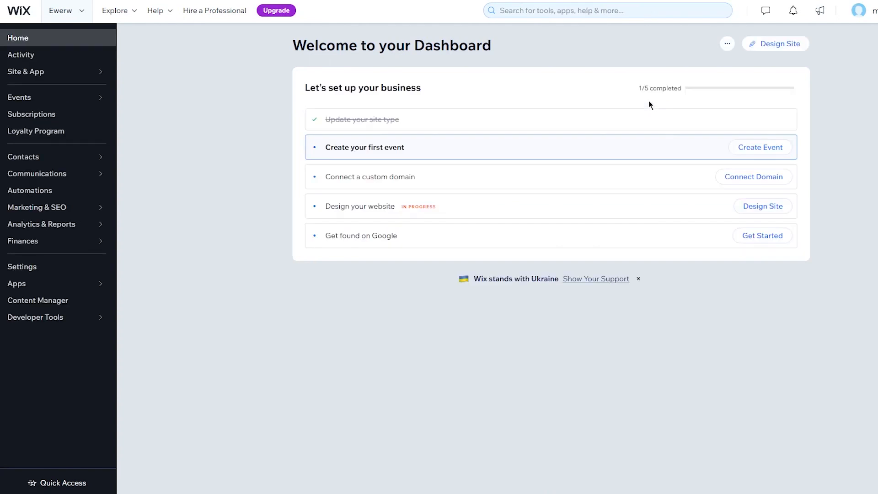
left_click(724, 46)
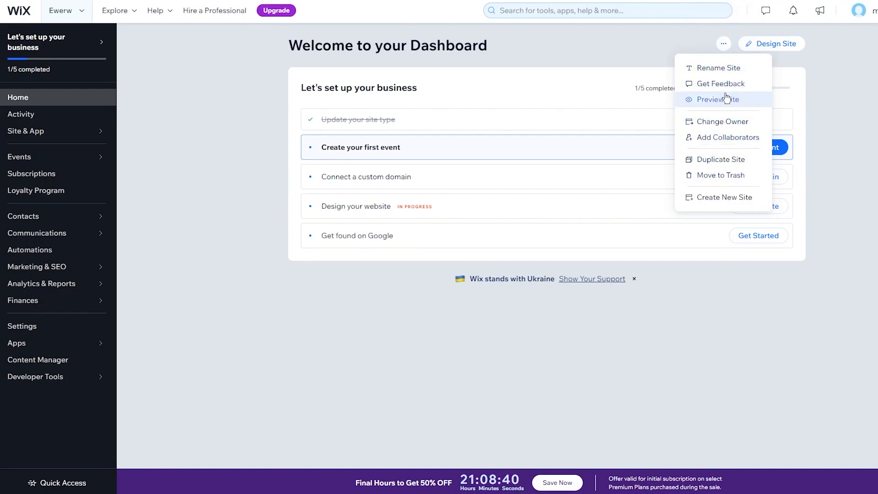
left_click(836, 84)
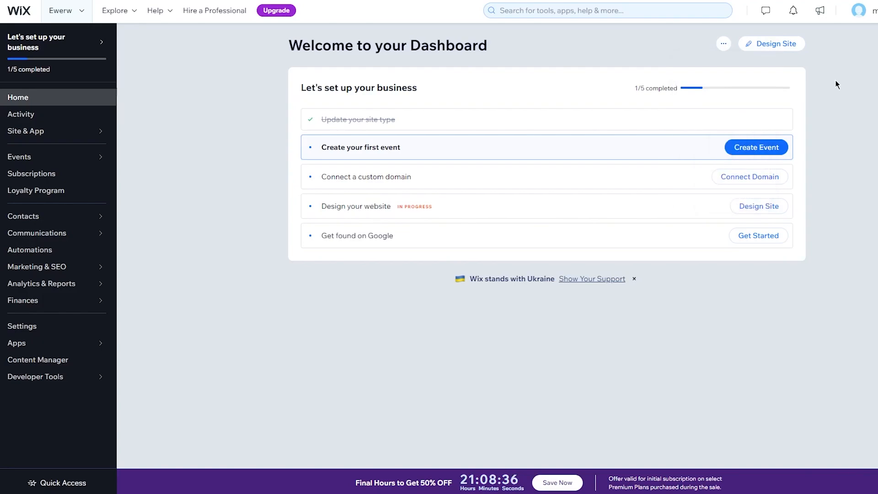
left_click(749, 49)
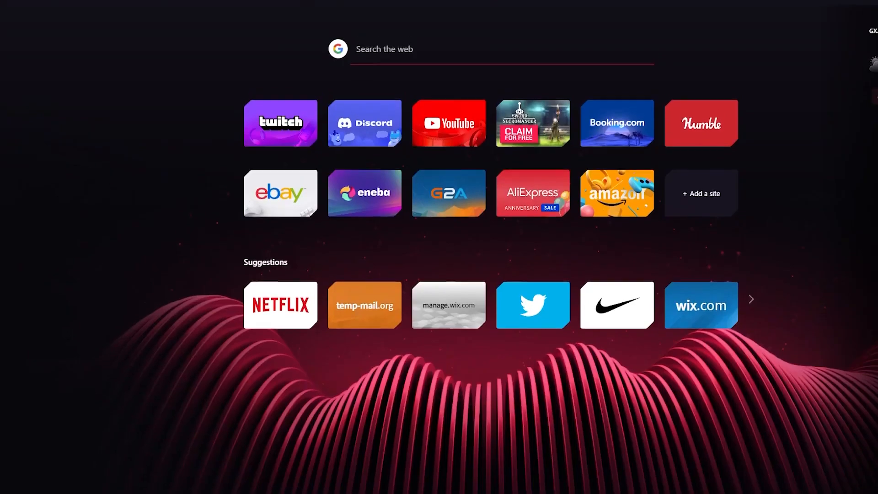
Step: Google 'ssl certificate' and expand the 'What is SSL certificate?' answer
key("ctrl+l")
type("s")
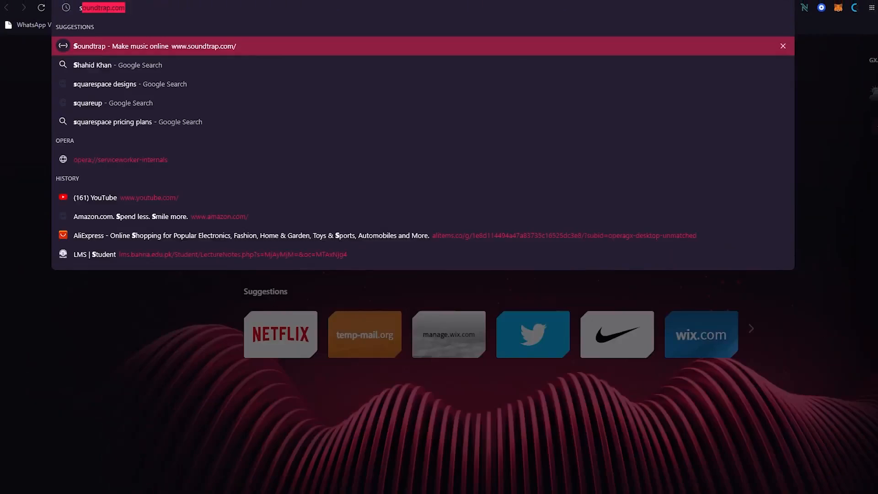
type("sl cert")
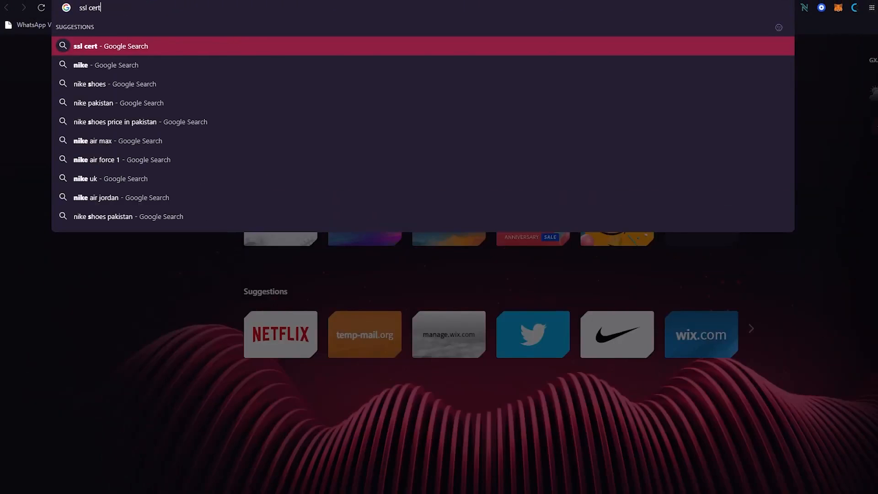
type("ific")
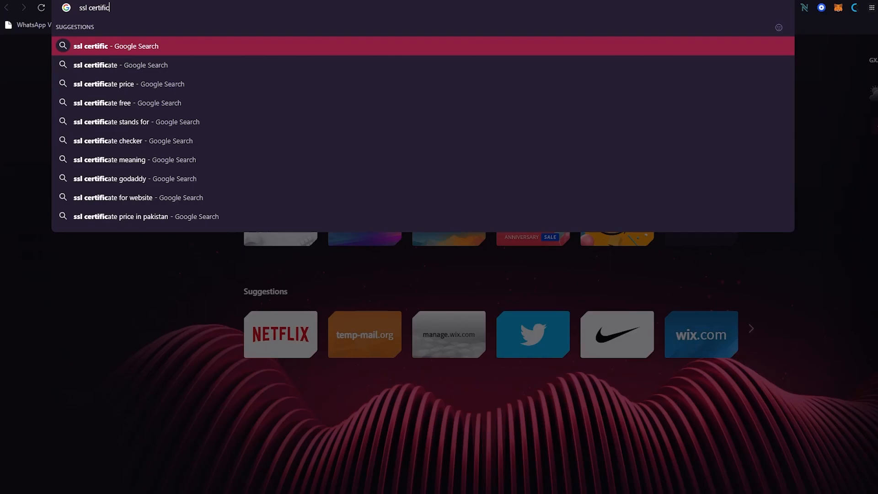
type("ate")
key("Return")
key("F11")
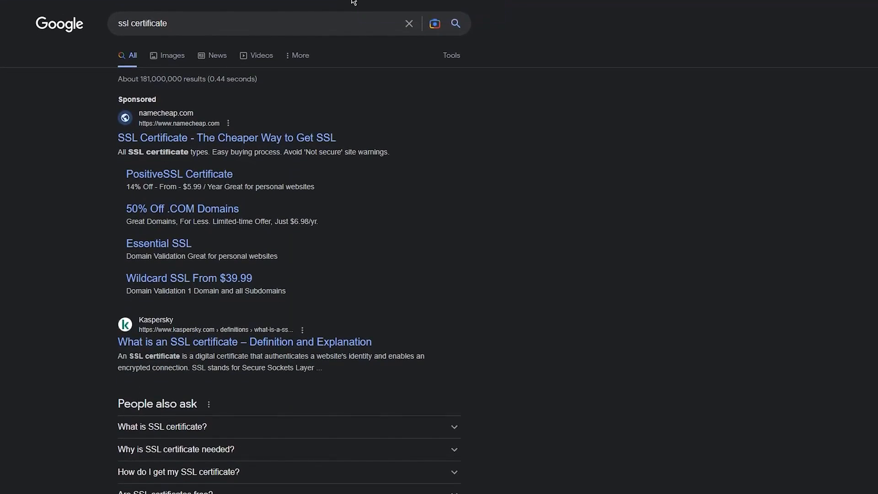
scroll(276, 84, "down", 3)
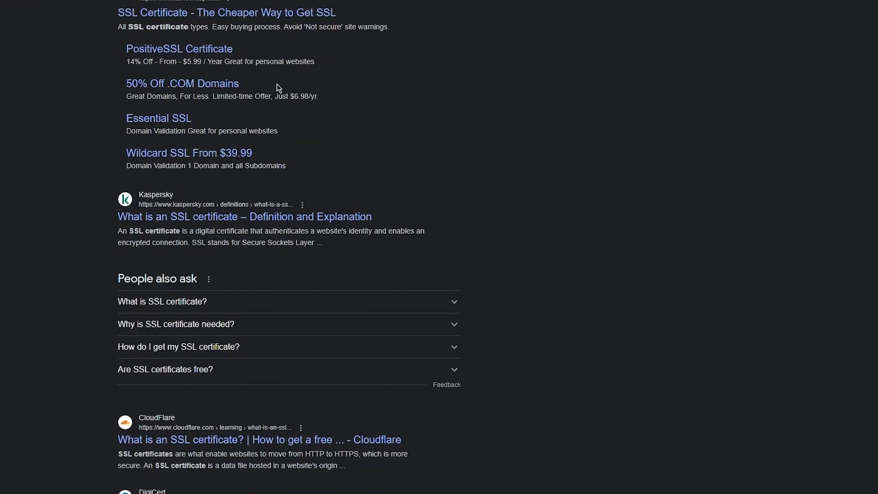
left_click(301, 307)
scroll(434, 249, "down", 2)
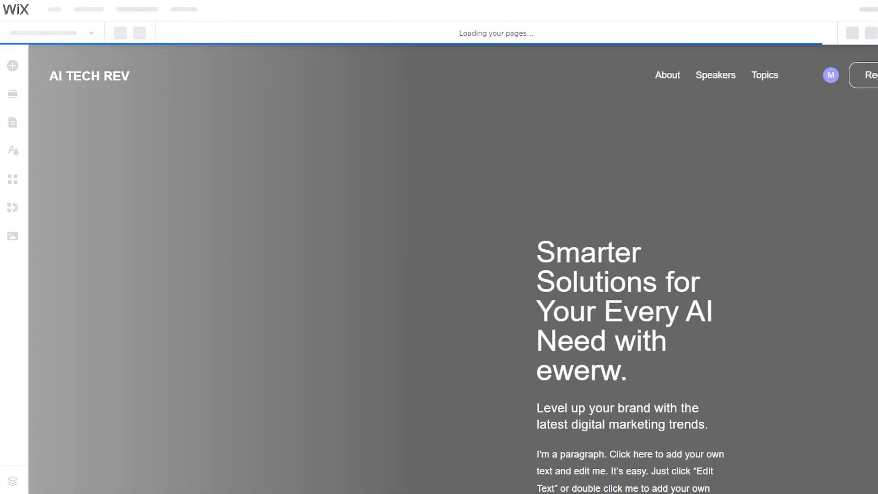
Step: Finish the Congratulations dialog with Done and cancel the Edit Your Site for Mobile prompt
scroll(512, 119, "down", 3)
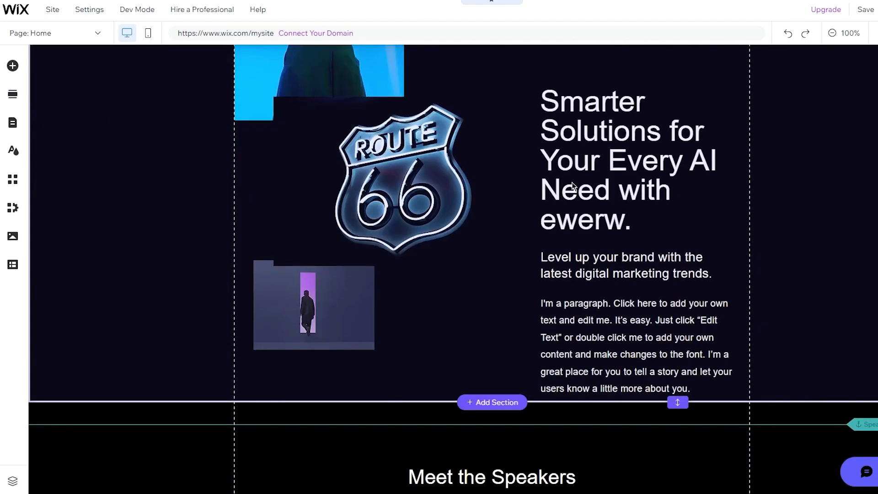
scroll(573, 186, "up", 3)
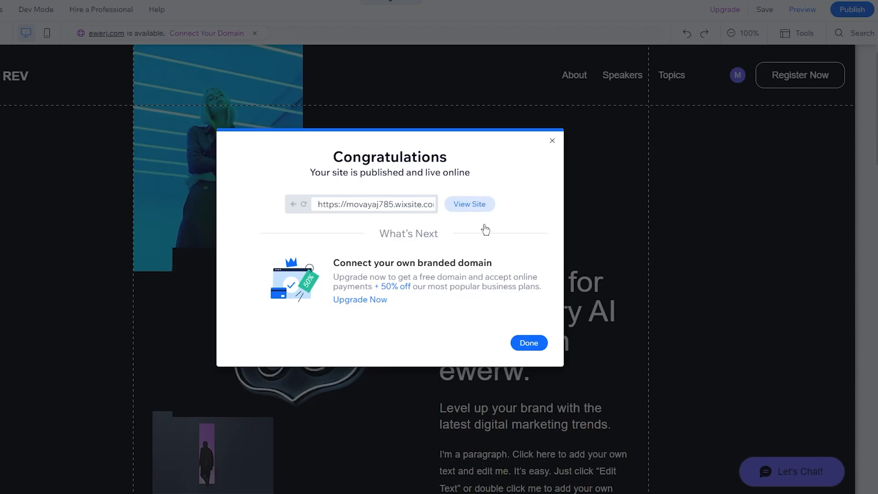
left_click(521, 344)
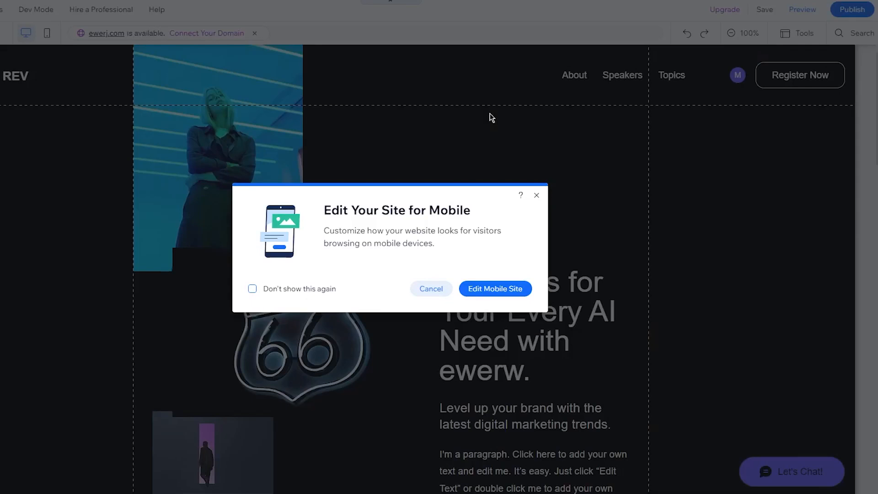
left_click(421, 290)
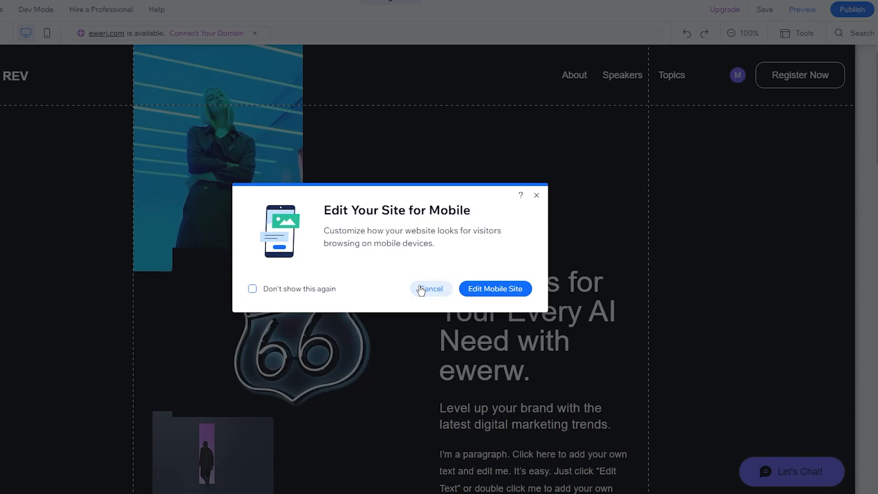